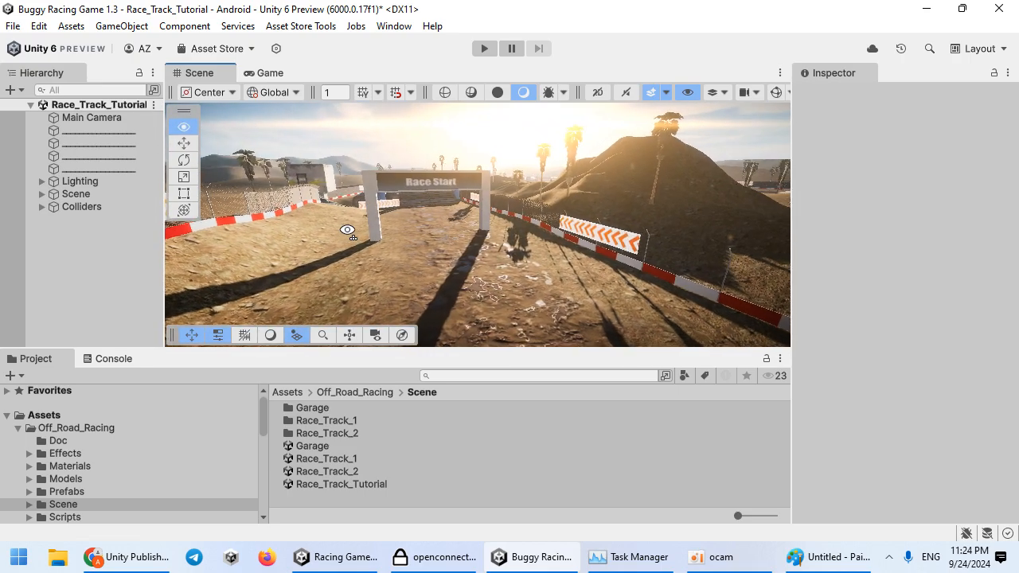
Switch to Paint to review the list of required race track components, and return to Unity.
click(828, 557)
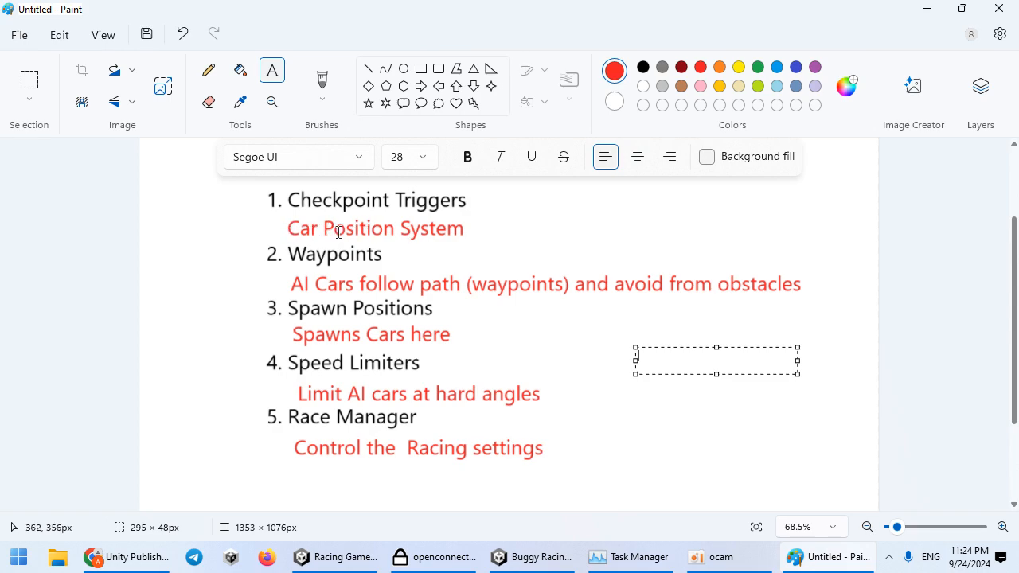
click(925, 9)
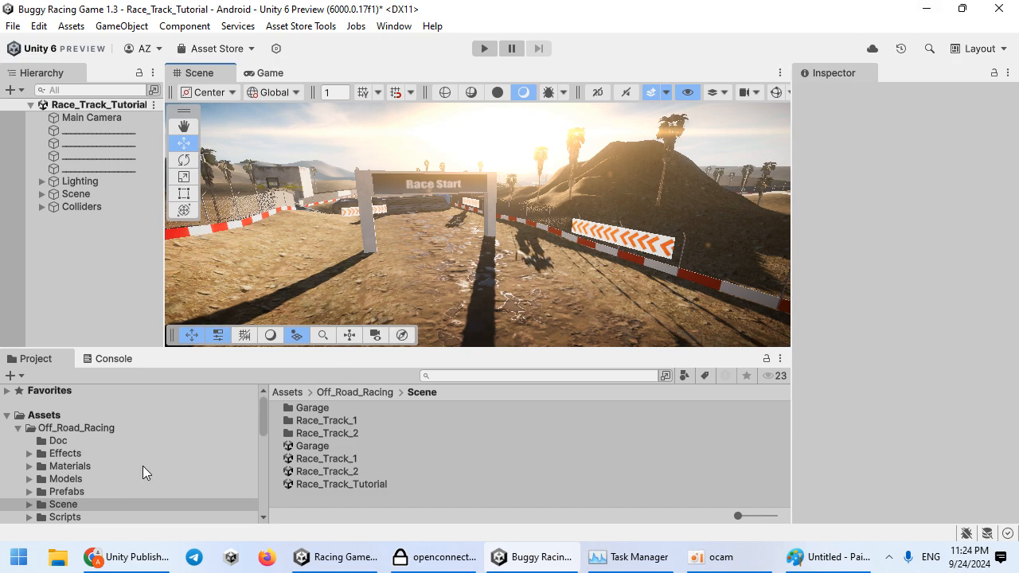
Place the Checkpoint_Manager prefab from Off_Road_Racing/Prefabs/Manager into the scene on the track at the Race Start gate.
click(70, 492)
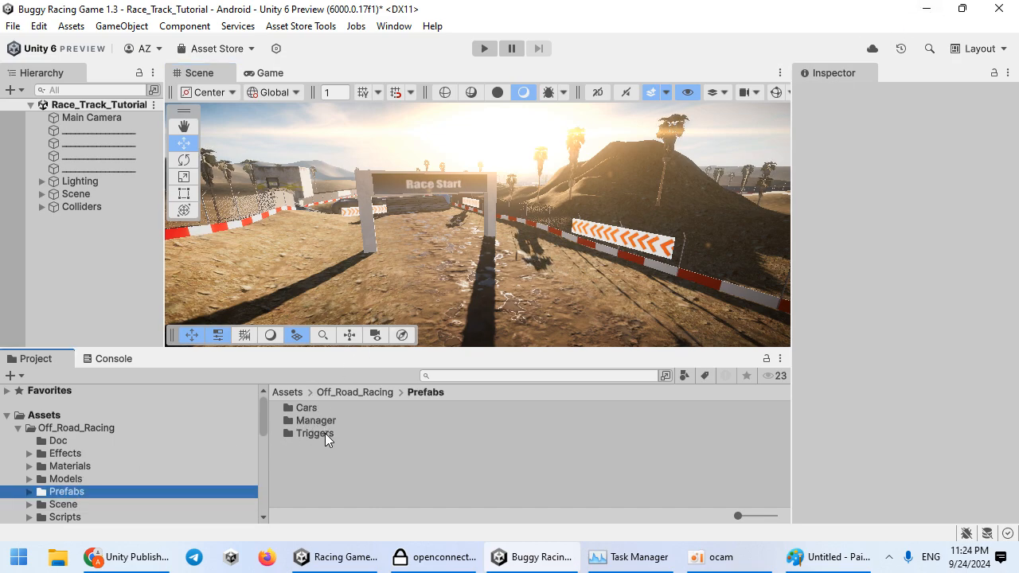
double_click(325, 433)
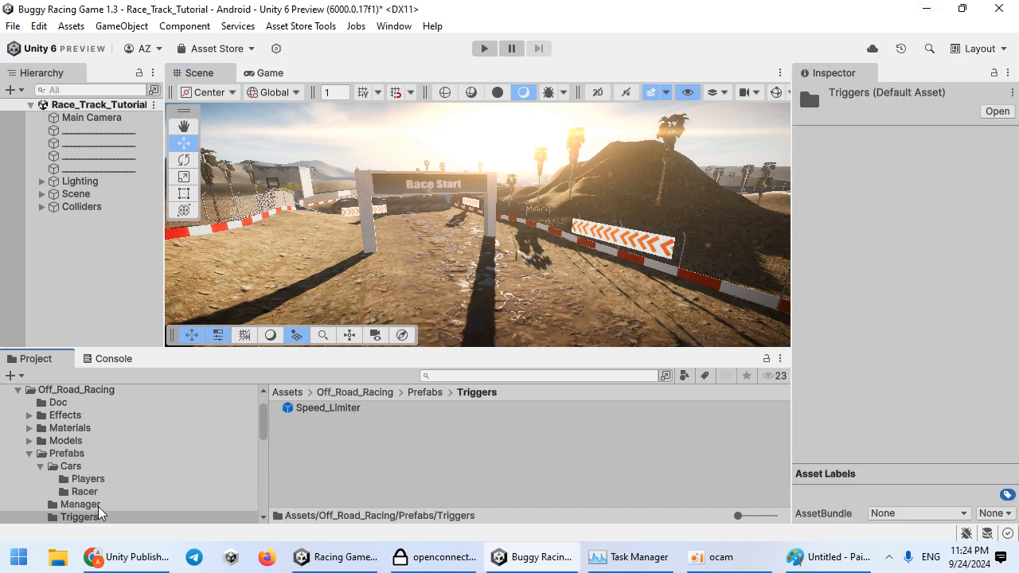
click(82, 504)
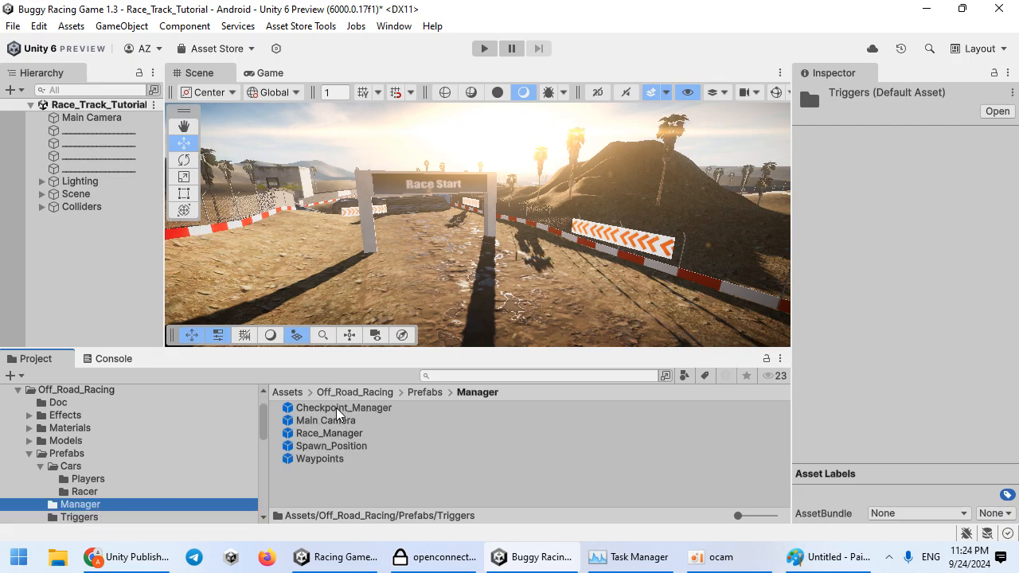
scroll(391, 276, up, 5)
drag(374, 410, 431, 273)
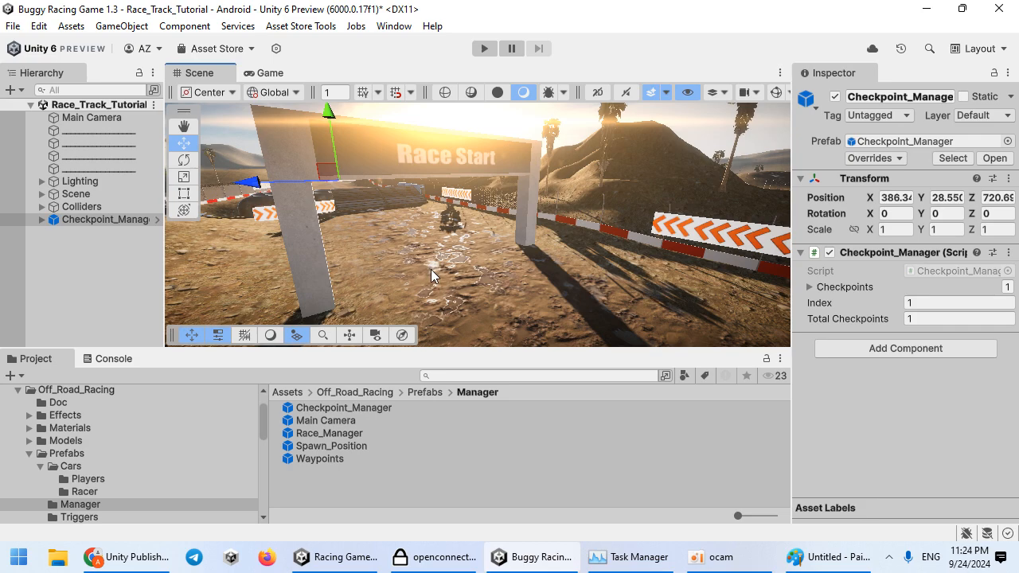
Enable the Mesh Renderer of Checkpoint_0 under the Checkpoint_Manager object.
click(43, 221)
click(83, 230)
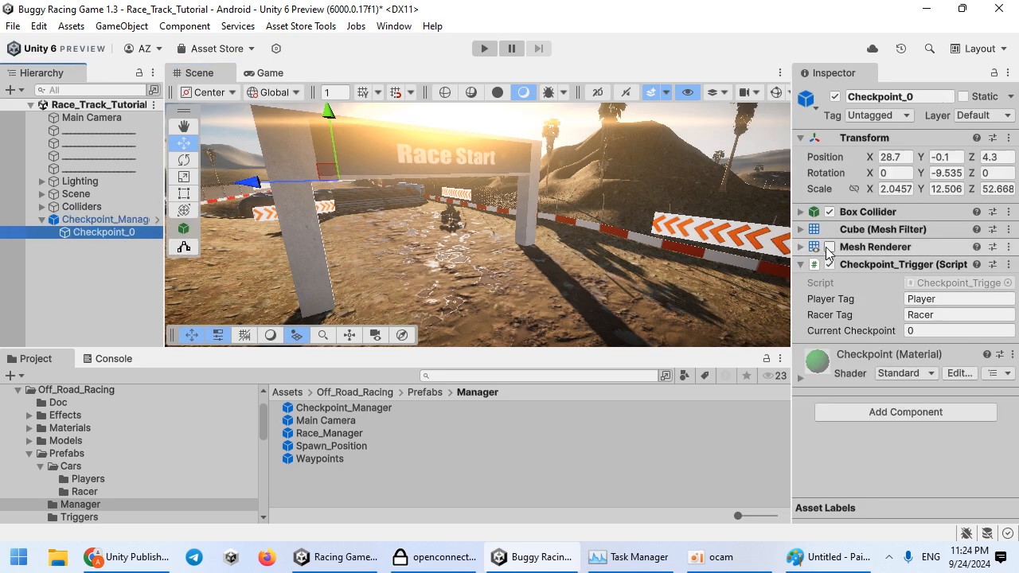
click(829, 248)
Move Checkpoint_0 onto the Race Start gate and rotate it to line up with the gate.
key(s)
mouse_move(525, 218)
right_down()
mouse_move(423, 291)
mouse_move(526, 250)
mouse_move(518, 225)
right_up()
key(w)
right_drag(432, 238, 365, 244)
key(w)
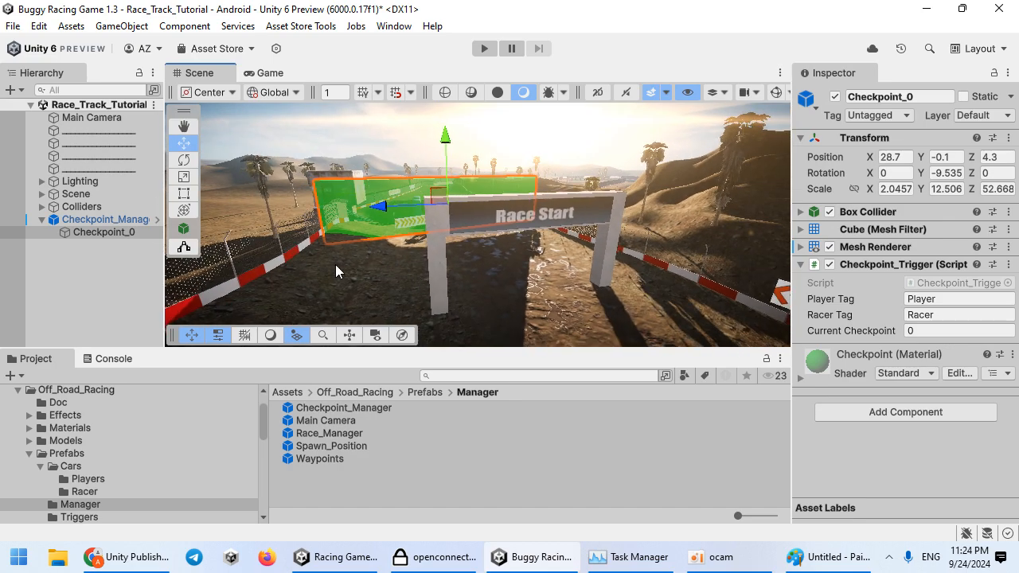
drag(329, 248, 491, 284)
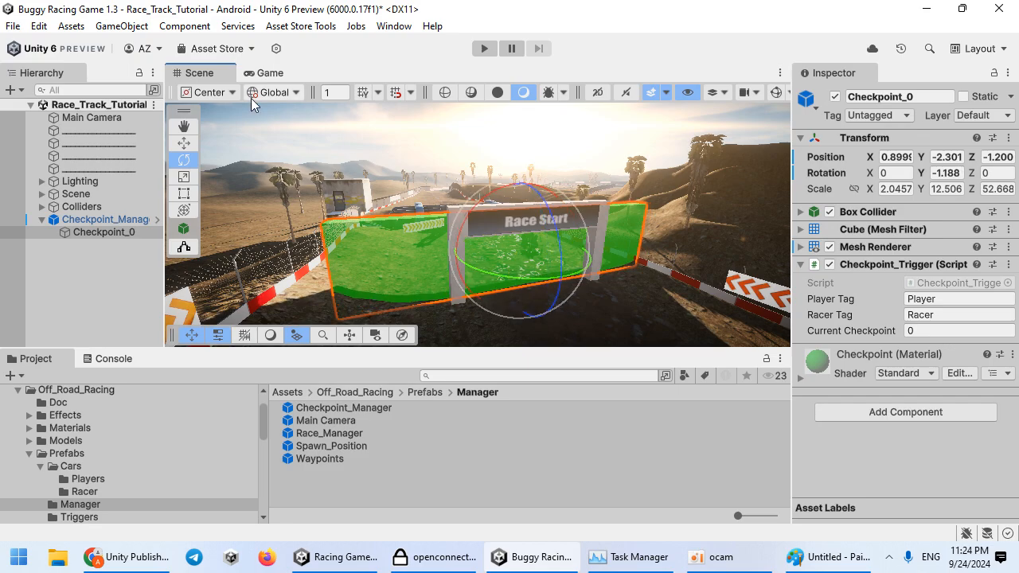
Refine the position and rotation of Checkpoint_0 at the start gate and turn on the scene gizmos.
double_click(218, 73)
right_drag(497, 347, 560, 351)
key(w)
key(s)
key(w)
drag(561, 355, 545, 378)
key(e)
click(995, 93)
Widen Checkpoint_0 to a Z scale of about 73.93 so that it spans the whole track.
right_drag(744, 328, 612, 279)
key(w)
key(d)
key(w)
alt+drag(519, 302, 594, 318)
alt+drag(538, 344, 521, 410)
alt+drag(396, 396, 327, 271)
key(r)
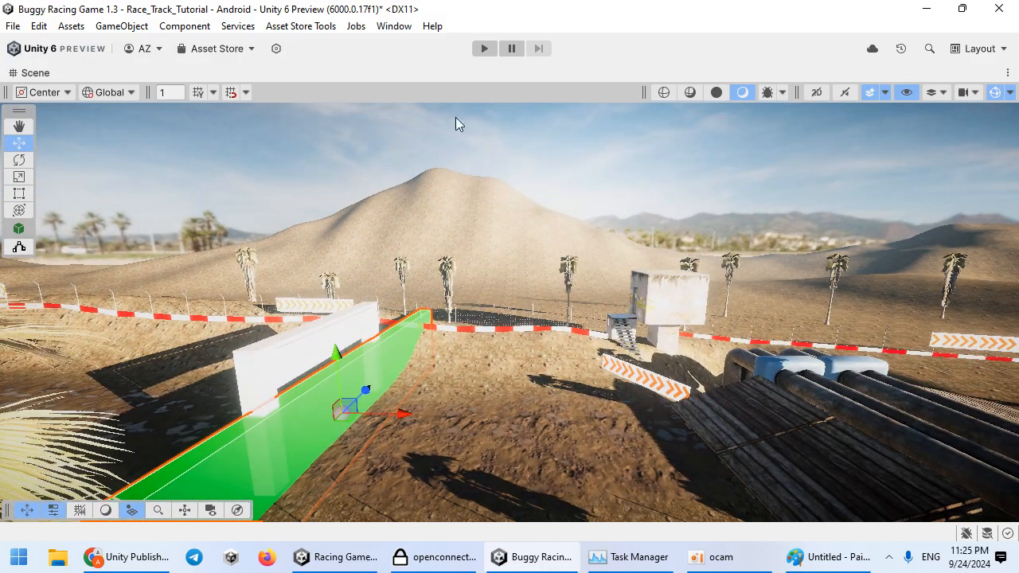
double_click(295, 75)
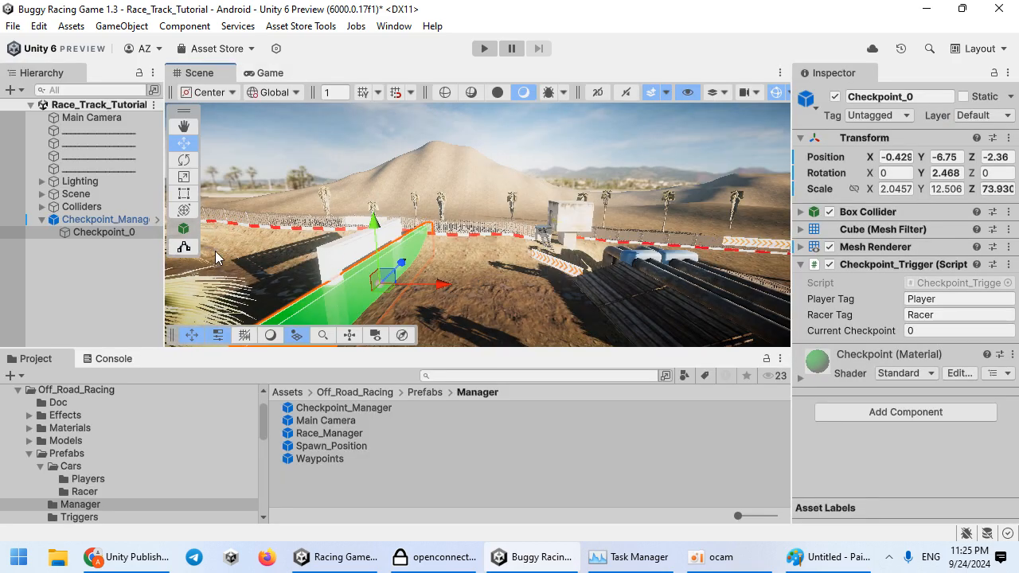
Duplicate Checkpoint_0 twice and space the copies along the track, the second at about X 101.4.
click(123, 236)
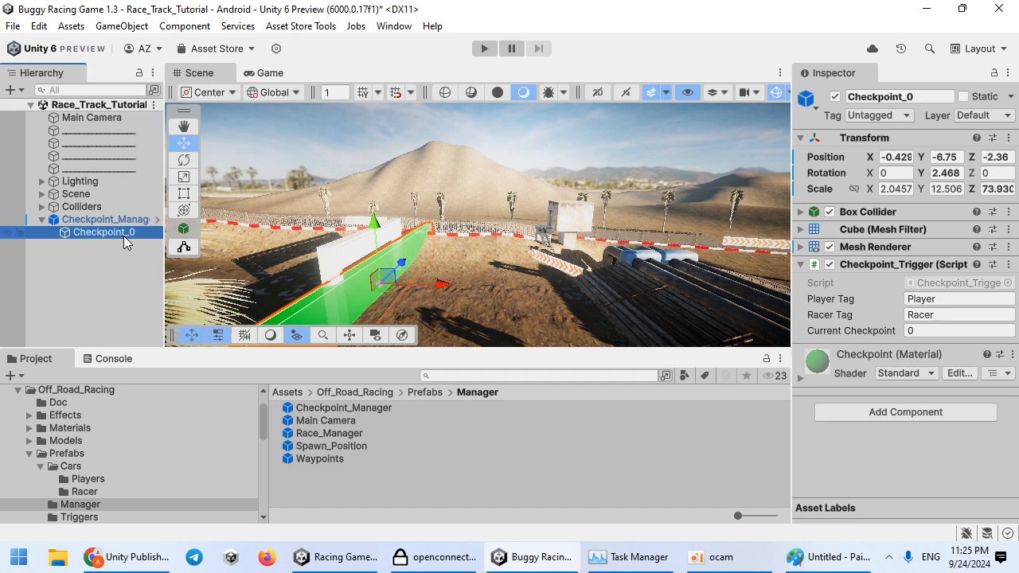
key(ctrl+d)
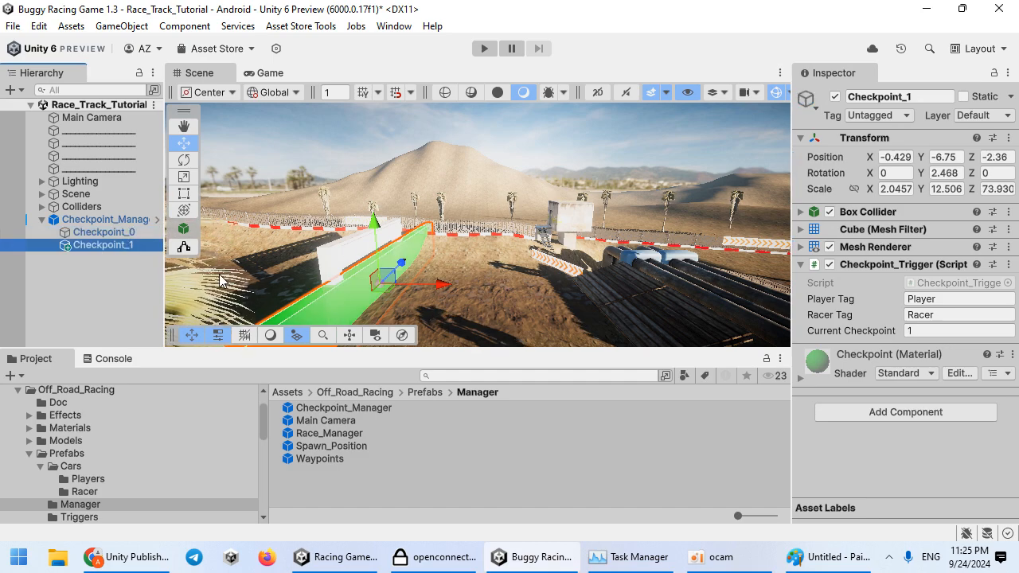
drag(427, 284, 589, 293)
right_drag(377, 294, 458, 273)
key(ctrl+d)
drag(462, 264, 628, 253)
right_drag(563, 256, 521, 269)
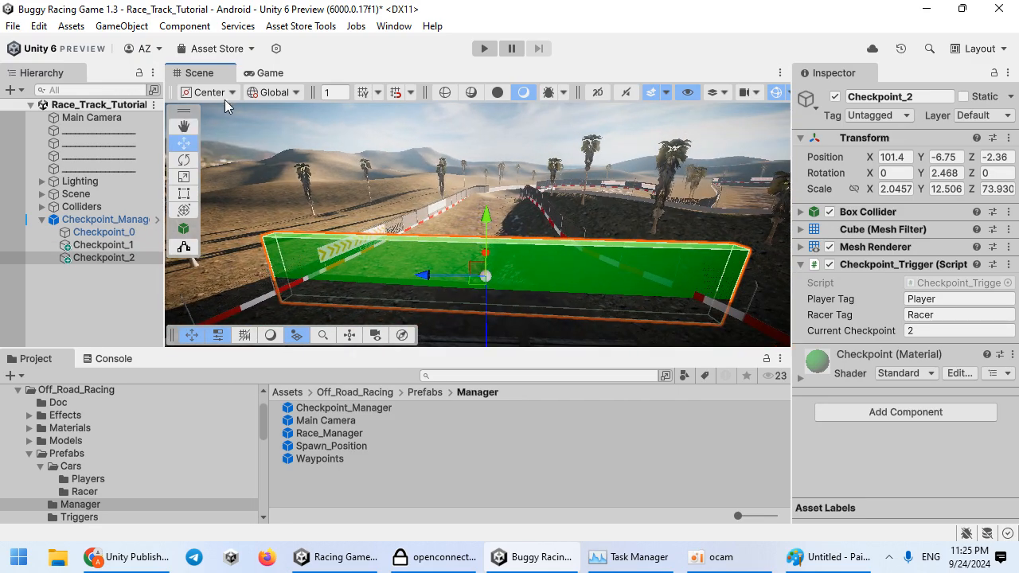
Adjust the width of Checkpoint_2 with the Rect tool to fit the track barriers.
double_click(192, 74)
key(t)
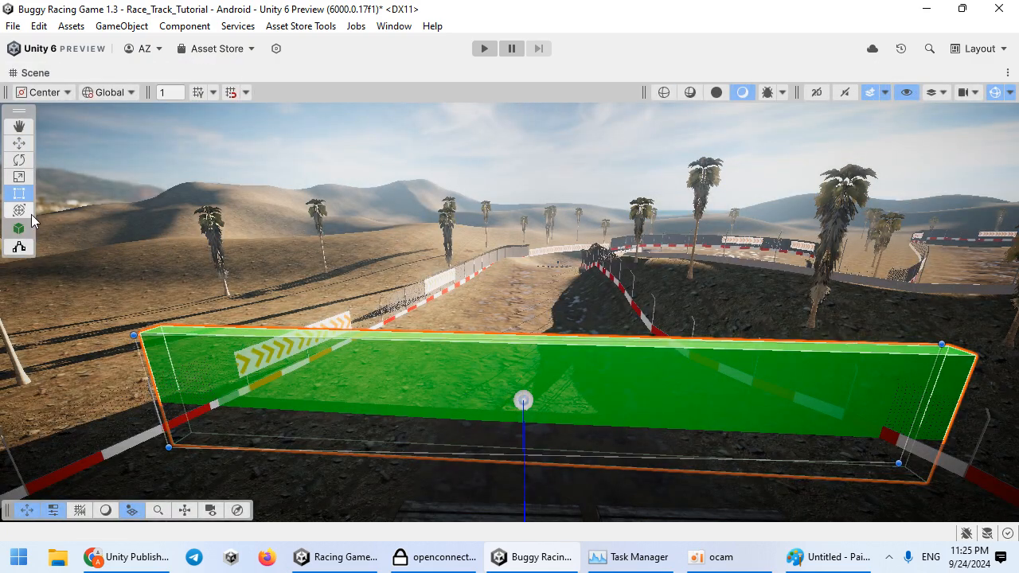
right_drag(154, 368, 579, 373)
drag(542, 349, 455, 348)
right_drag(455, 348, 376, 386)
right_drag(294, 361, 151, 531)
right_drag(350, 418, 407, 416)
Duplicate the checkpoint twice more along the track towards the bend, rotating the newest copy to follow the road.
key(w)
key(ctrl+d)
drag(419, 370, 692, 398)
right_drag(509, 406, 494, 388)
key(ctrl+d)
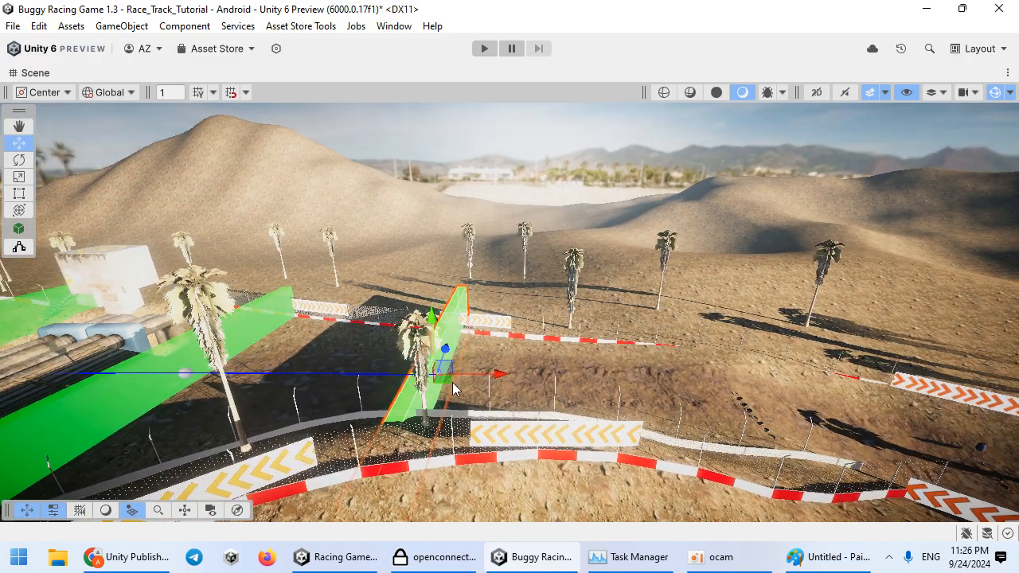
drag(495, 379, 701, 394)
key(e)
right_drag(649, 430, 478, 403)
Duplicate the checkpoint into the entrance of the chevron-lined bend and rotate it across the track.
key(w)
key(ctrl+d)
drag(454, 406, 690, 424)
drag(642, 448, 643, 396)
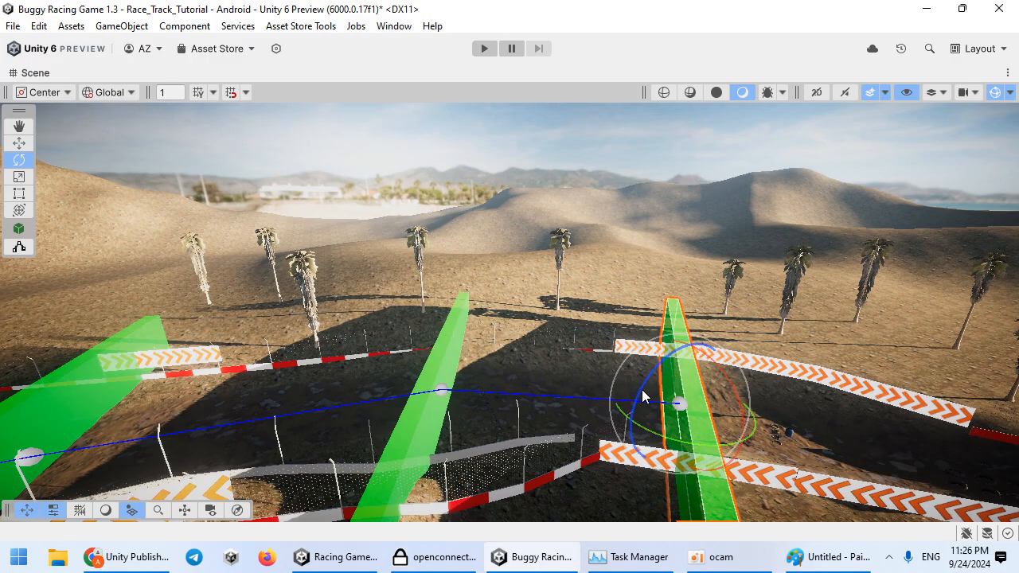
right_drag(689, 350, 658, 369)
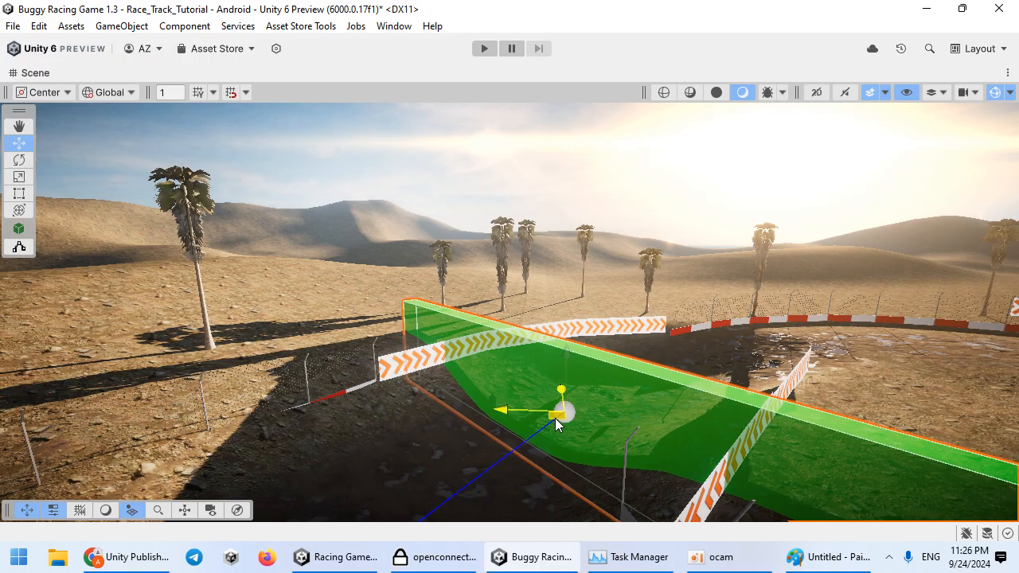
Add two more checkpoint copies through the chevron-lined bend, turning each to face along the curve.
right_drag(560, 417, 466, 392)
drag(465, 392, 550, 398)
key(e)
key(w)
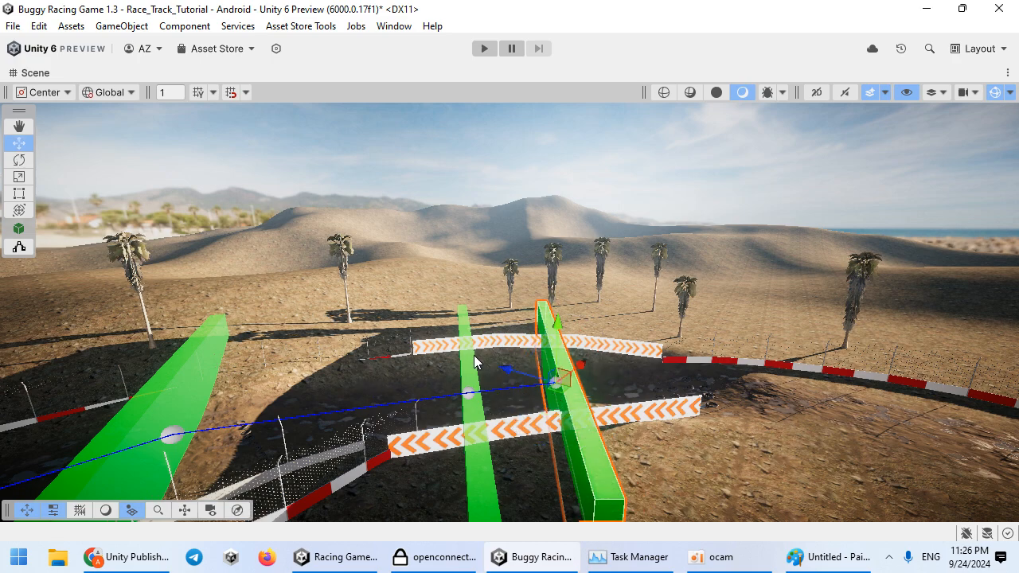
drag(561, 399, 646, 393)
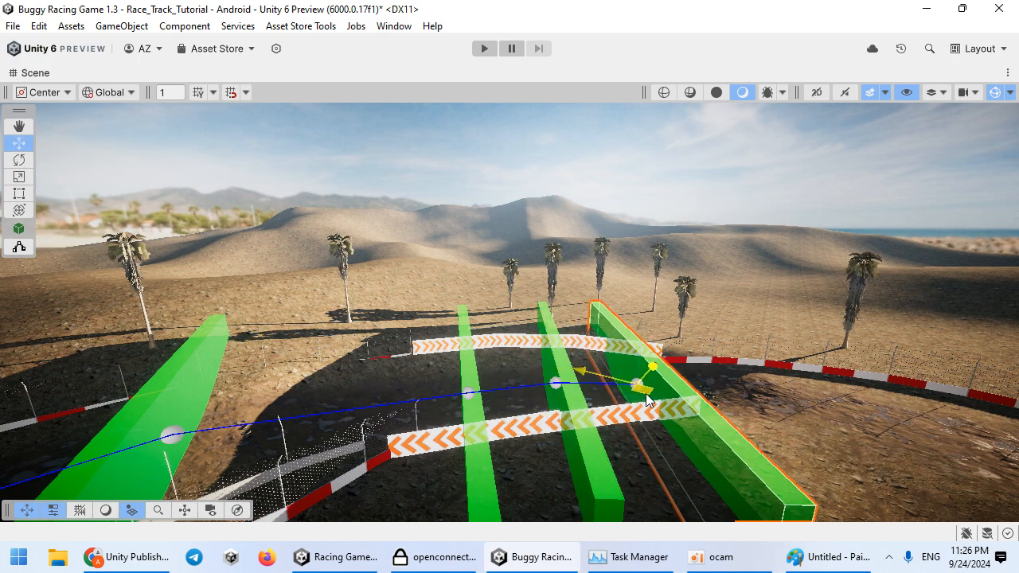
key(e)
key(w)
Place another checkpoint copy just past the chevron barriers and rotate it to follow the exit of the bend.
right_drag(652, 418, 487, 405)
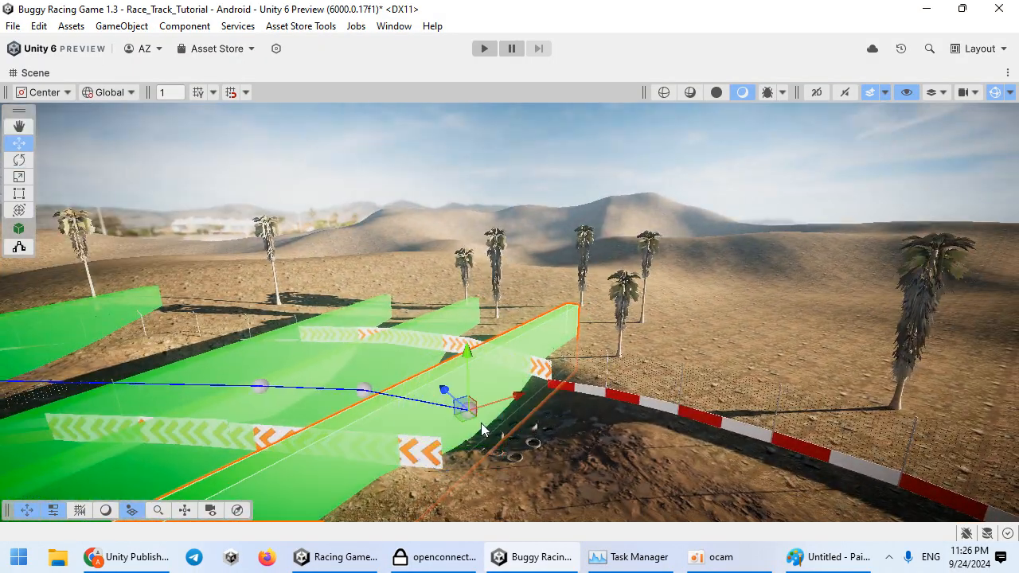
drag(466, 420, 568, 518)
right_drag(568, 519, 566, 431)
key(e)
drag(565, 431, 500, 420)
drag(566, 333, 565, 325)
right_drag(564, 325, 757, 343)
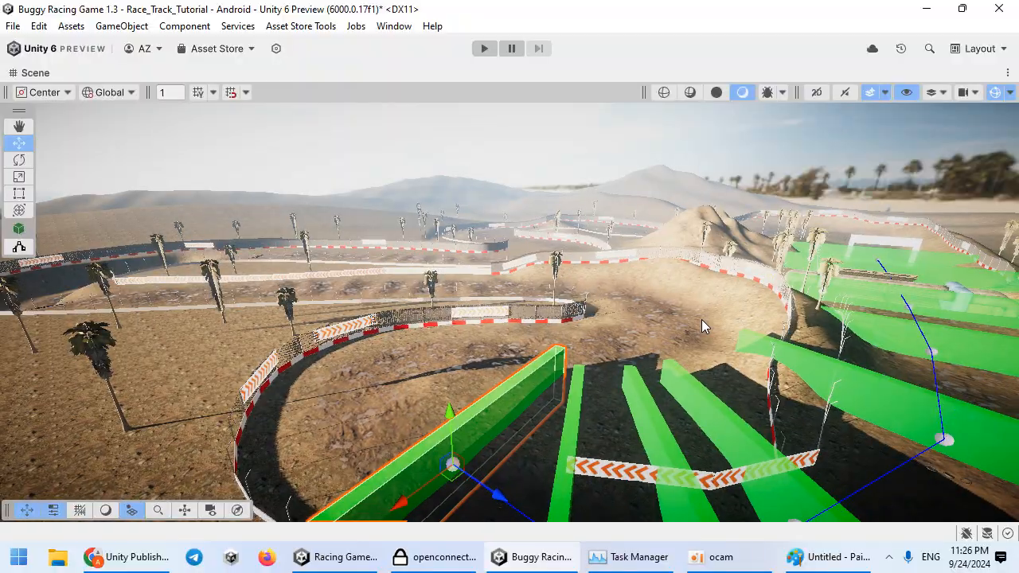
Resize the checkpoint just before the chevron barriers with the Rect tool, pulling in both ends towards the track edges.
right_drag(409, 151, 730, 340)
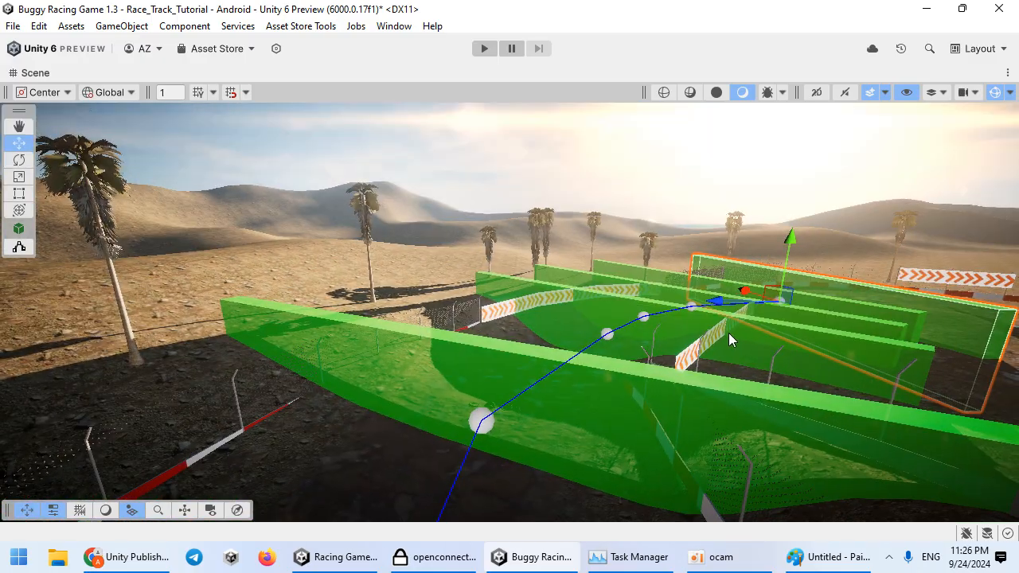
click(655, 389)
right_drag(320, 200, 587, 304)
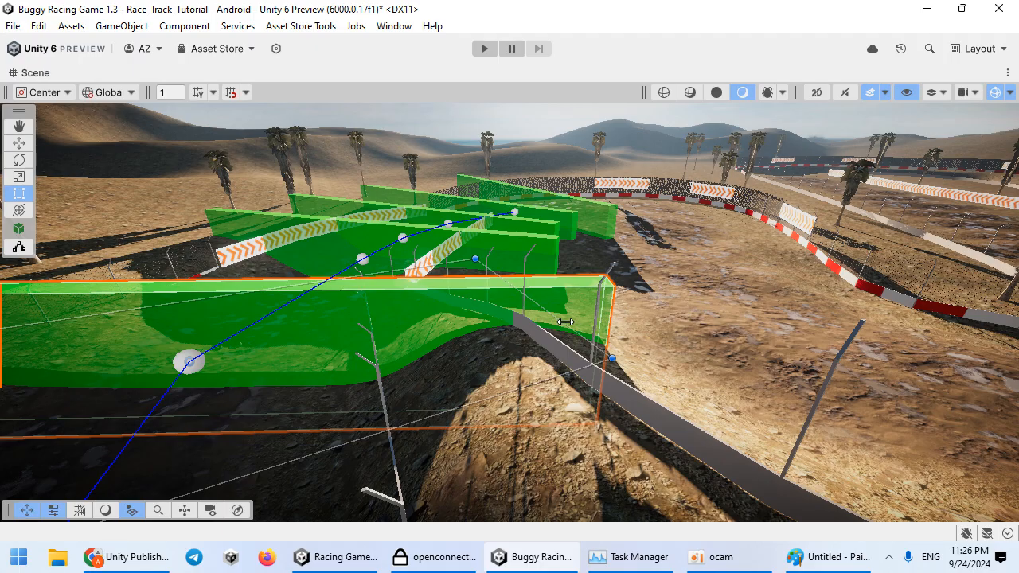
drag(565, 322, 384, 326)
right_drag(385, 326, 380, 316)
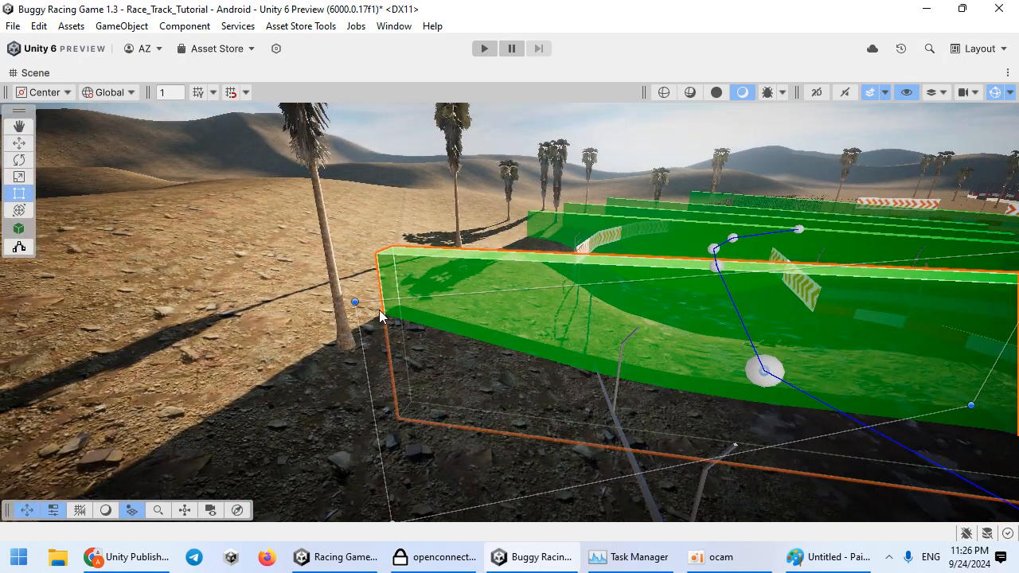
drag(355, 313, 576, 314)
Resize the first checkpoint between the chevron barriers to the track width, switching the tool handles to Local orientation.
right_drag(576, 314, 349, 348)
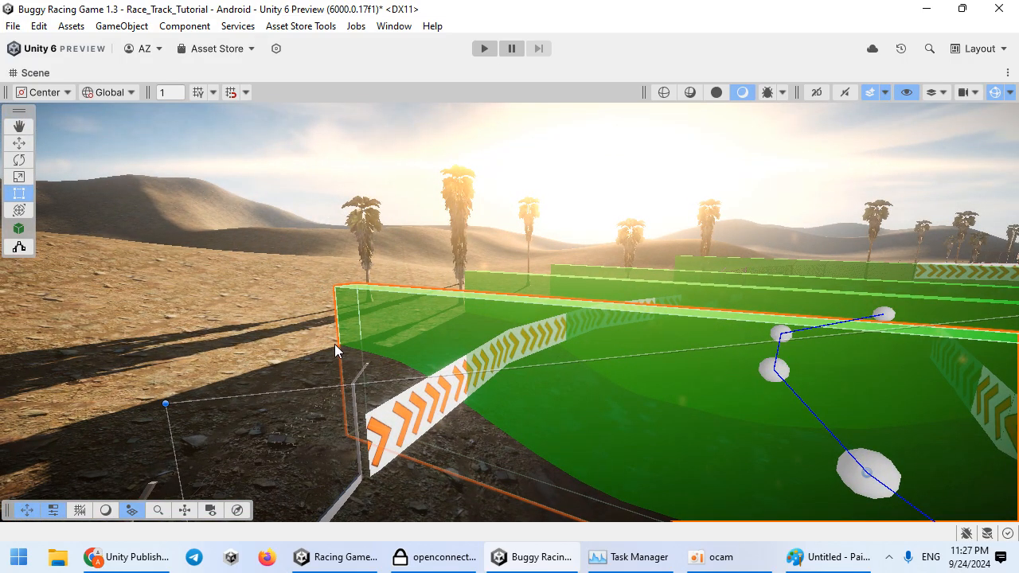
right_drag(365, 330, 695, 333)
drag(825, 300, 272, 293)
right_drag(496, 373, 556, 411)
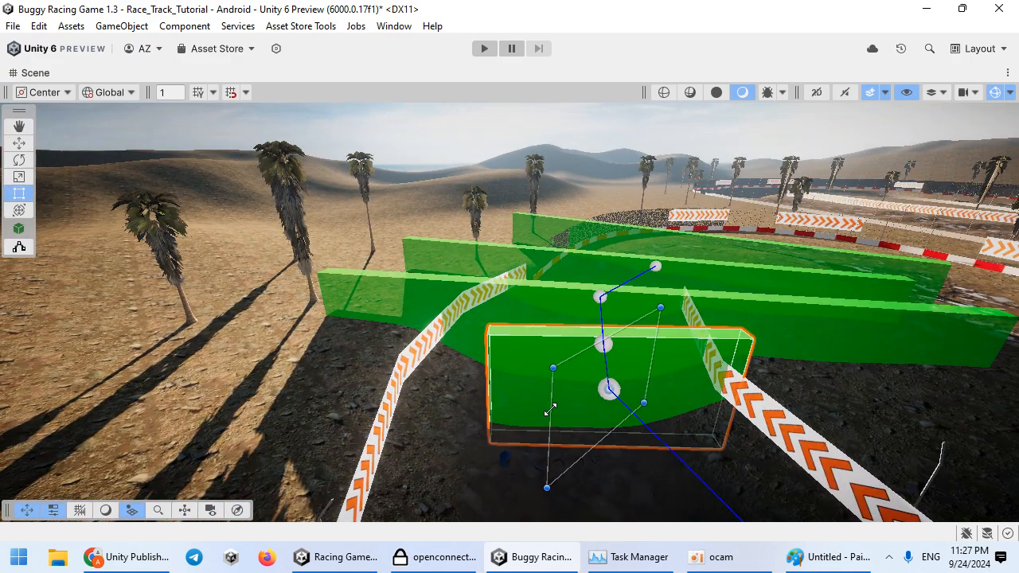
click(121, 129)
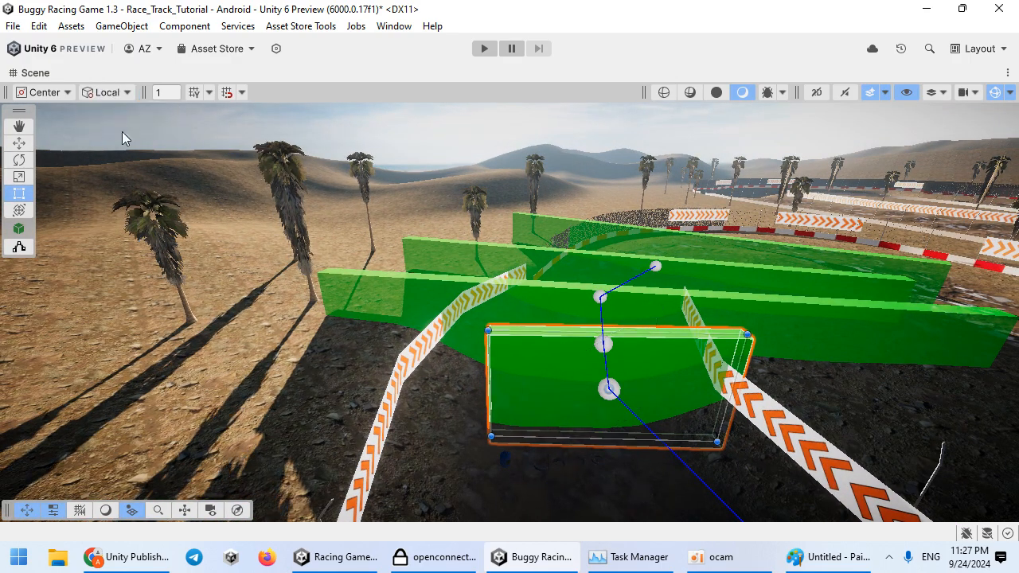
drag(494, 361, 384, 350)
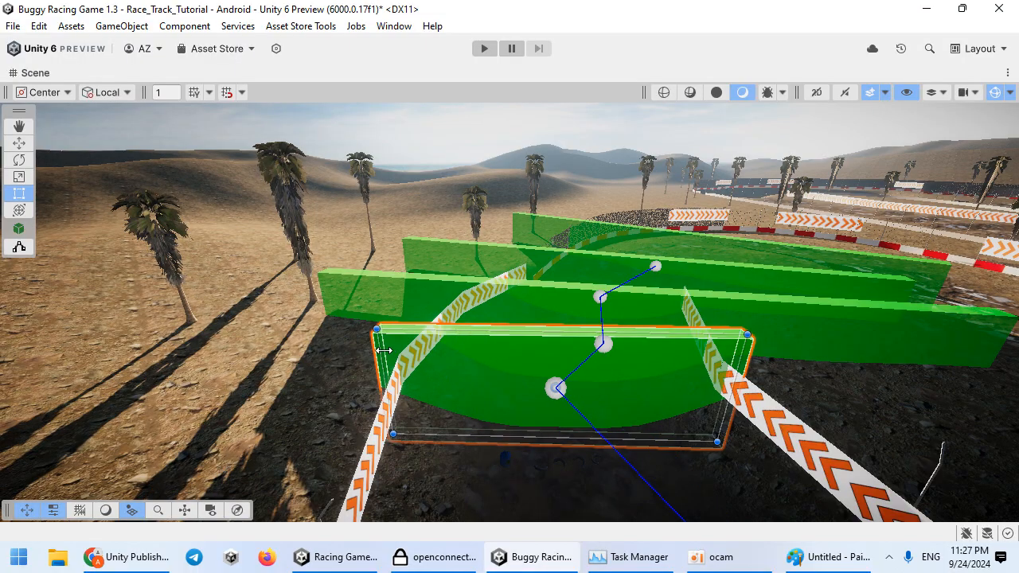
right_drag(440, 299, 480, 294)
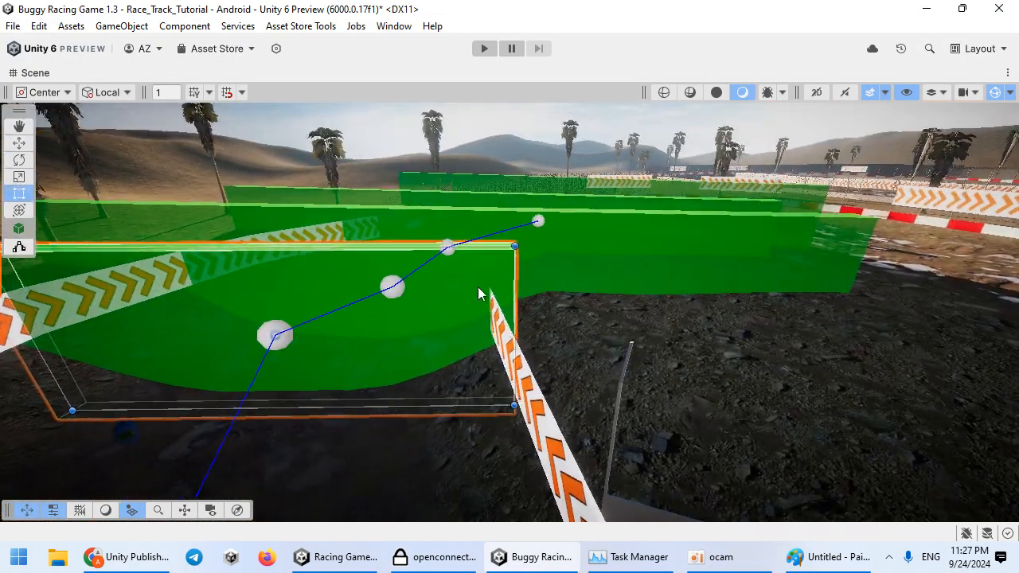
Narrow the second checkpoint between the chevron barriers to the track width with the Rect tool.
right_drag(315, 192, 475, 340)
right_drag(178, 310, 524, 380)
drag(513, 368, 678, 370)
key(f)
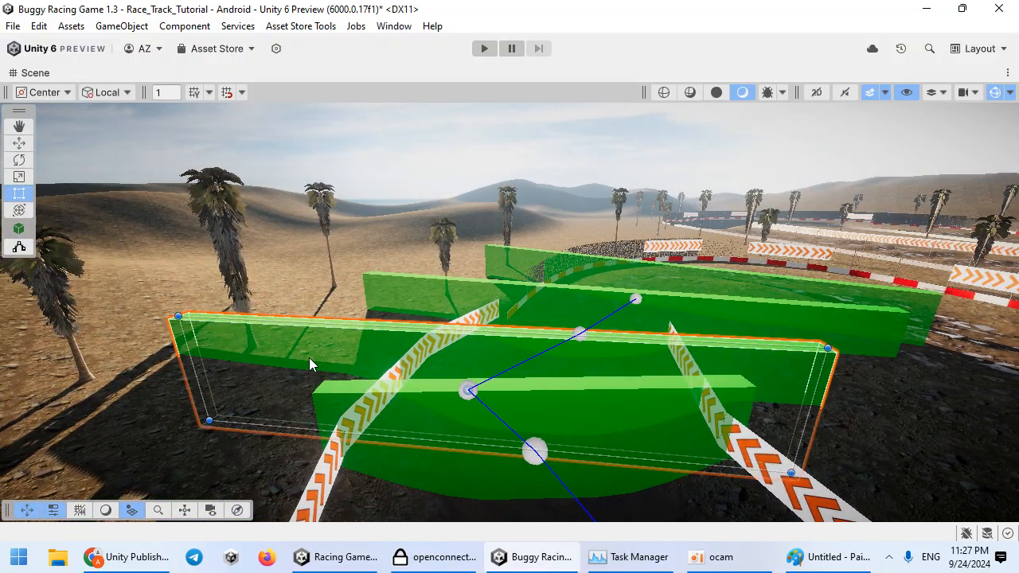
right_drag(308, 364, 238, 100)
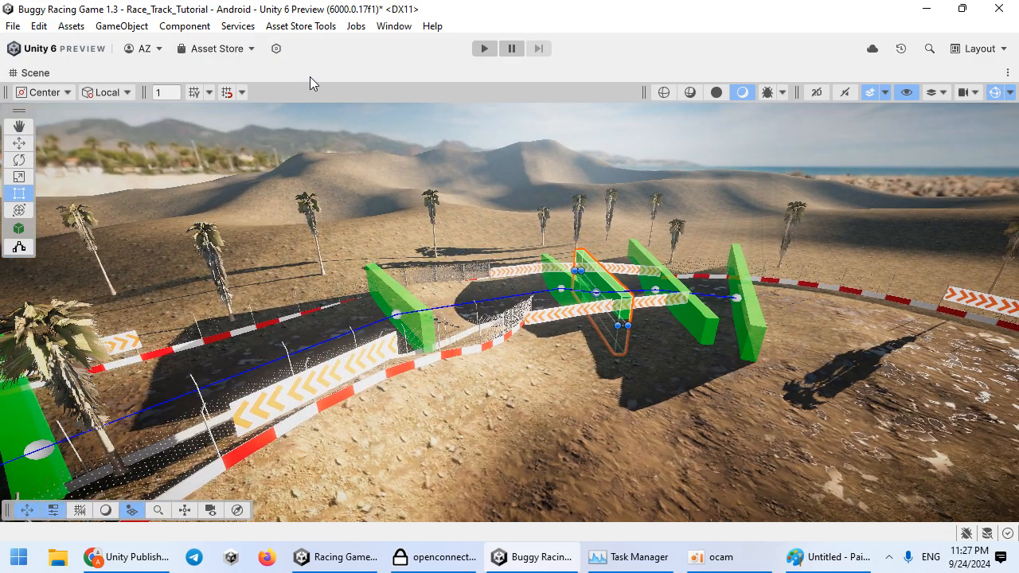
Restore the full editor layout and delete the Checkpoint_Manager object with all its checkpoints.
key(shift+space)
click(115, 221)
key(Delete)
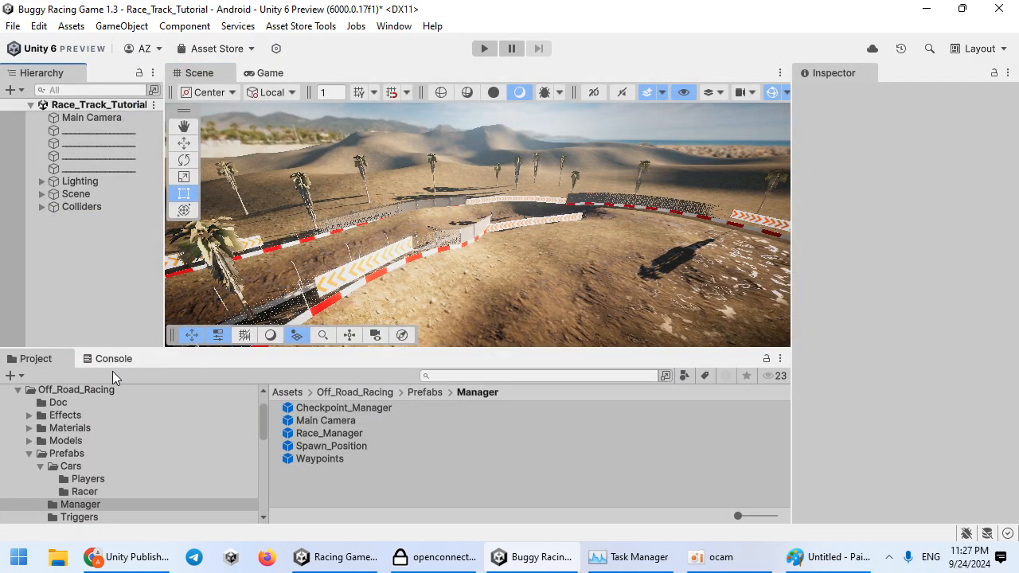
Add the ready-made Checkpoint_Manager prefab from the Off_Road_Racing/Materials folder to the scene hierarchy.
click(87, 442)
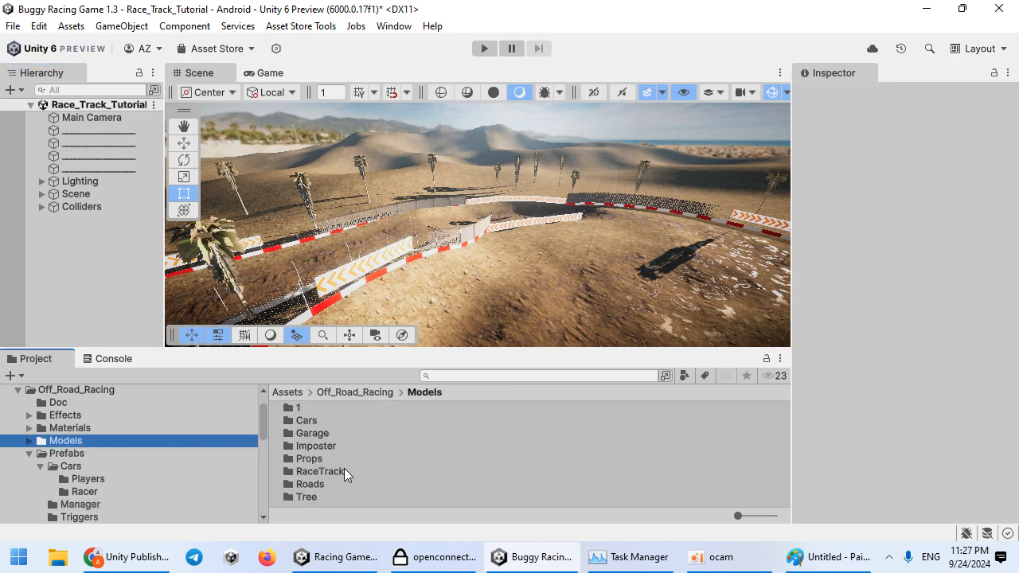
click(125, 427)
drag(350, 445, 64, 268)
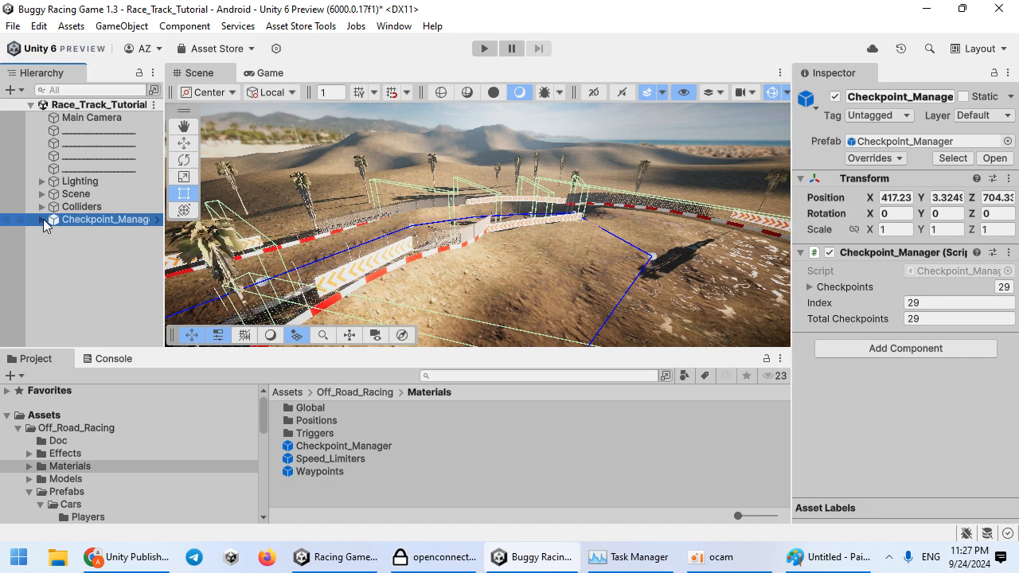
Show the meshes of all checkpoints, Checkpoint_0 to Checkpoint_28, by enabling their Mesh Renderer.
click(42, 219)
click(102, 233)
scroll(121, 337, down, 6)
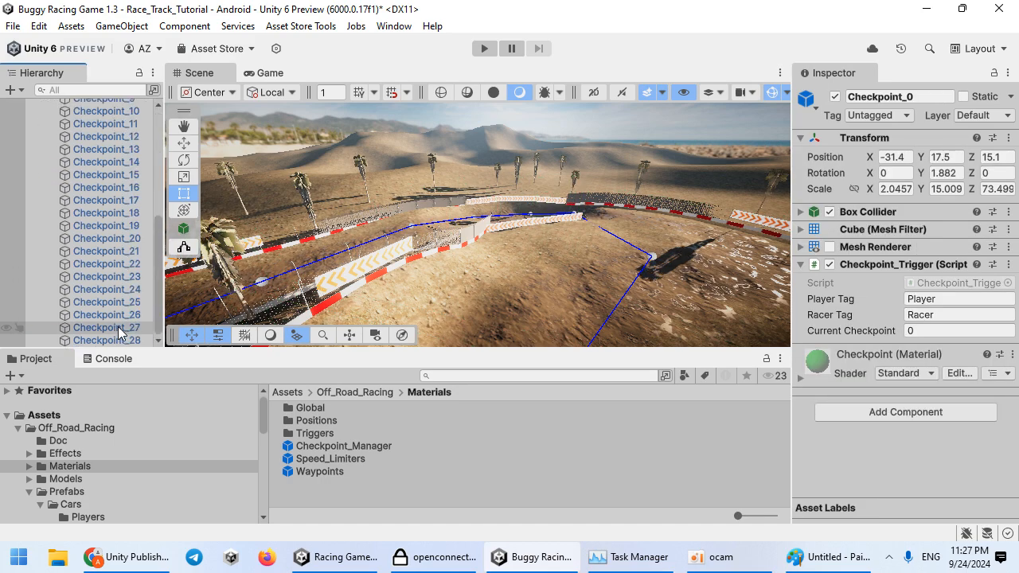
shift+click(121, 339)
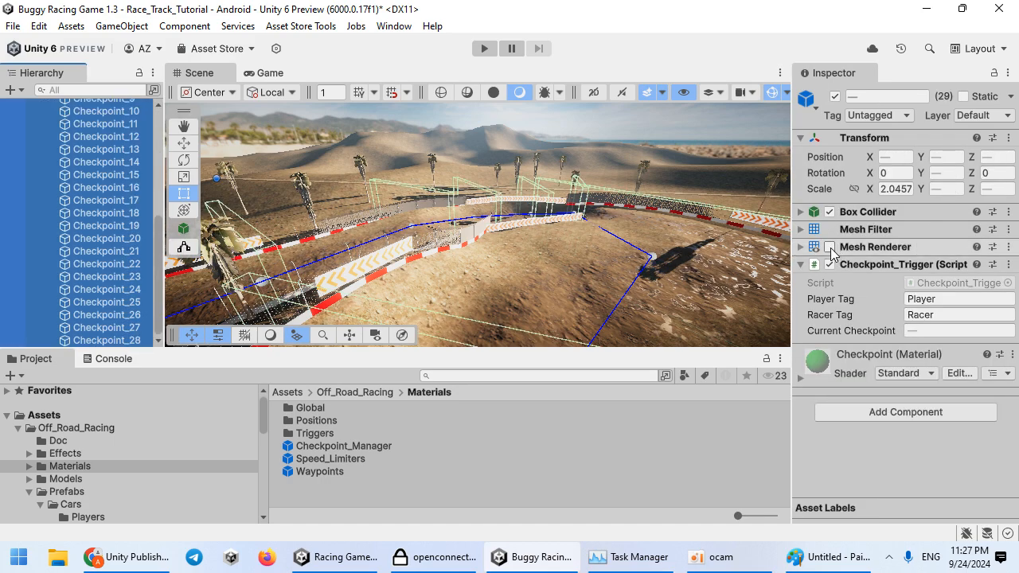
click(830, 248)
Examine the green checkpoint volumes along the track in the maximized Scene view, from the last checkpoint to the Race Start gate.
double_click(208, 80)
right_drag(557, 296, 436, 266)
click(502, 262)
key(w)
right_drag(502, 262, 685, 339)
click(685, 340)
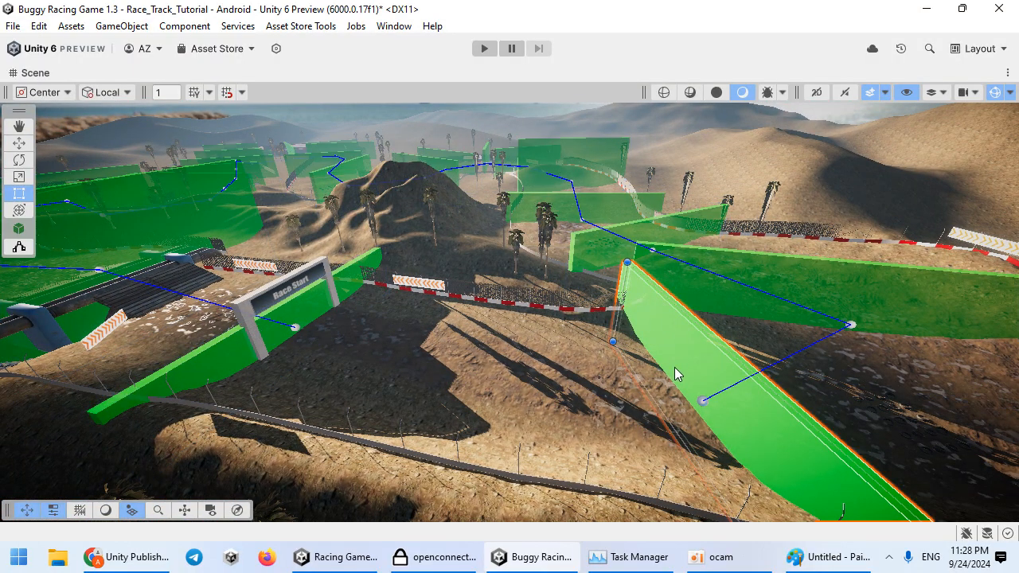
middle_drag(685, 363, 657, 366)
right_drag(670, 386, 404, 330)
scroll(439, 365, up, 5)
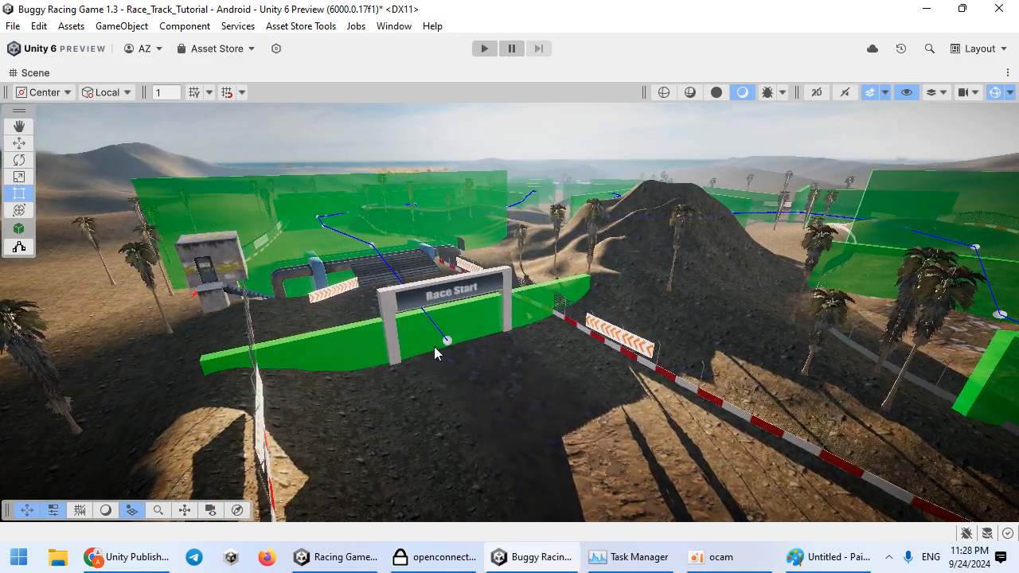
Examine the checkpoint at the Race Start gate up close and compare it with the last checkpoint, then restore the full editor layout.
right_drag(421, 346, 431, 295)
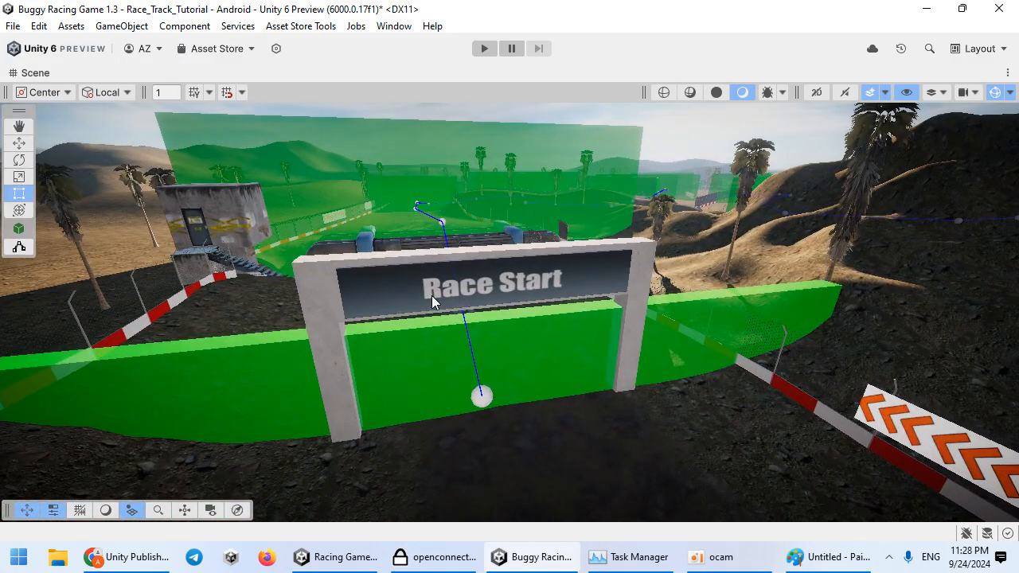
right_drag(324, 368, 298, 374)
drag(255, 379, 582, 499)
drag(258, 359, 563, 492)
right_drag(620, 425, 437, 344)
drag(403, 326, 629, 397)
right_drag(304, 328, 570, 353)
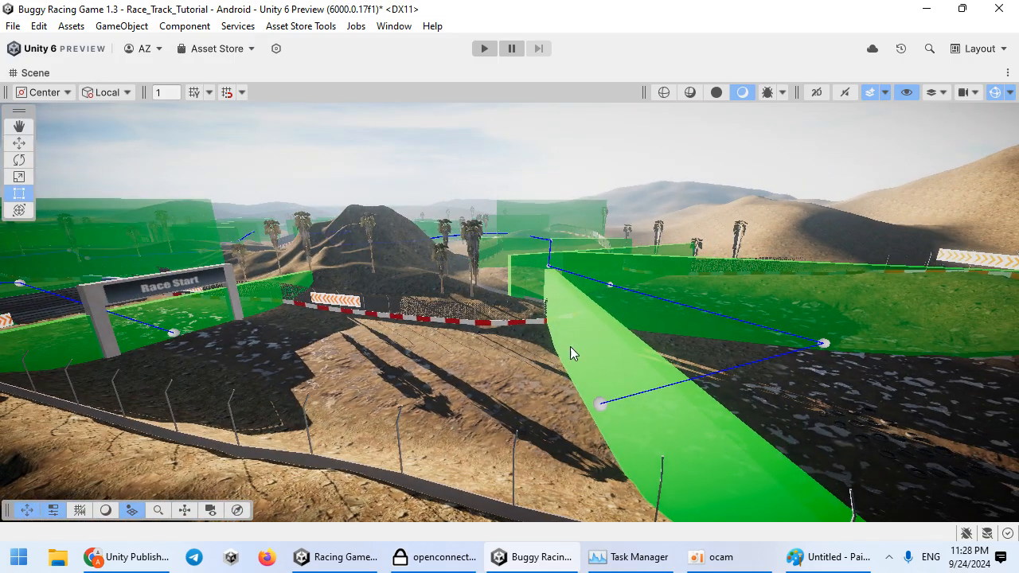
click(570, 353)
click(602, 366)
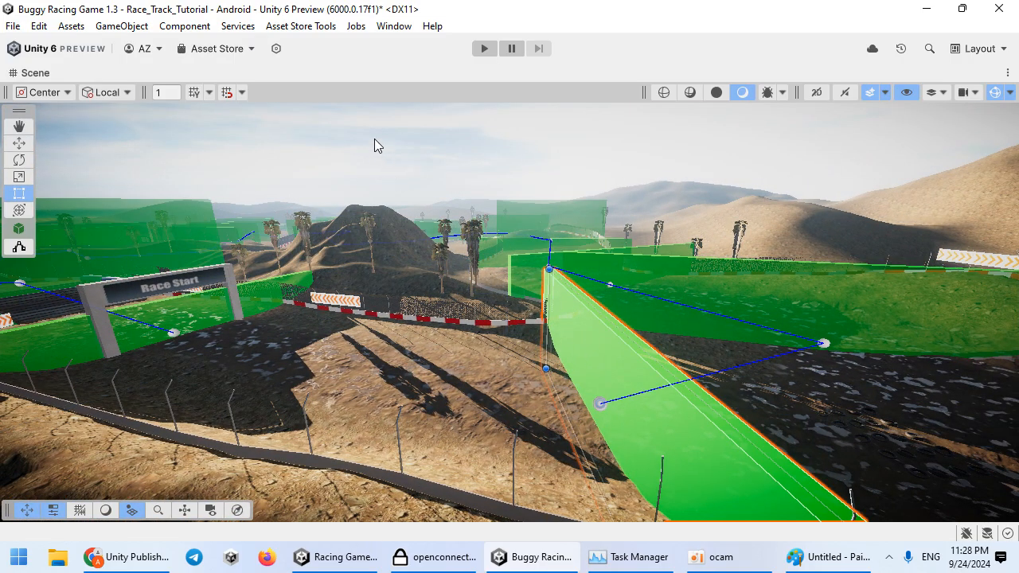
double_click(317, 76)
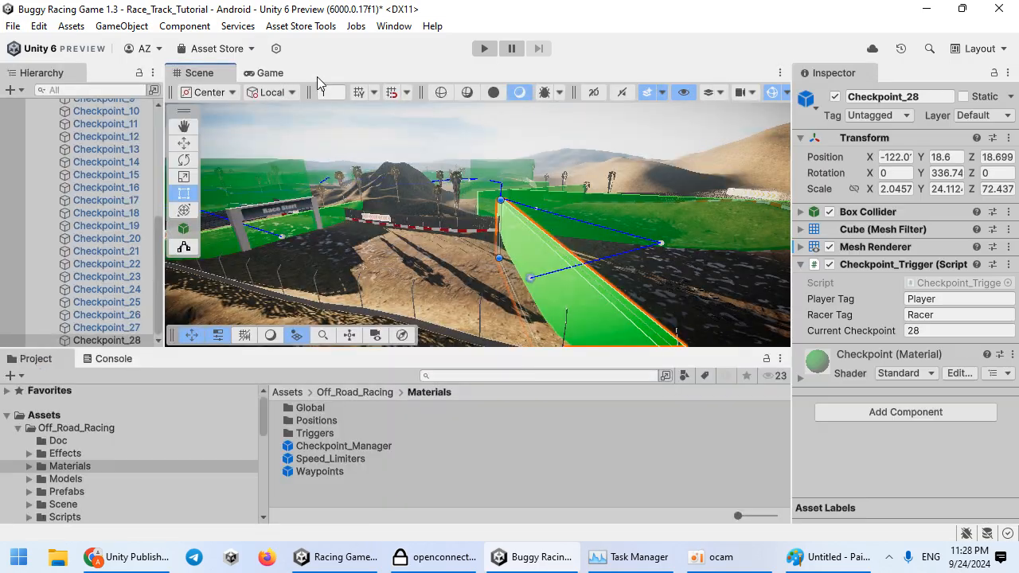
Hide the meshes of Checkpoint_0 to Checkpoint_28 by disabling their Mesh Renderer.
click(126, 341)
scroll(103, 230, up, 10)
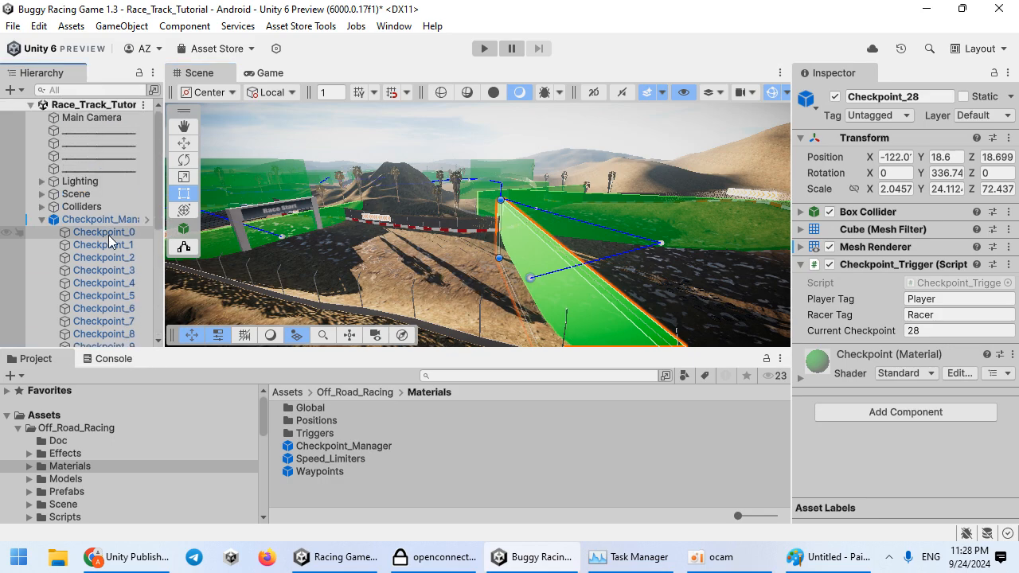
shift+click(109, 234)
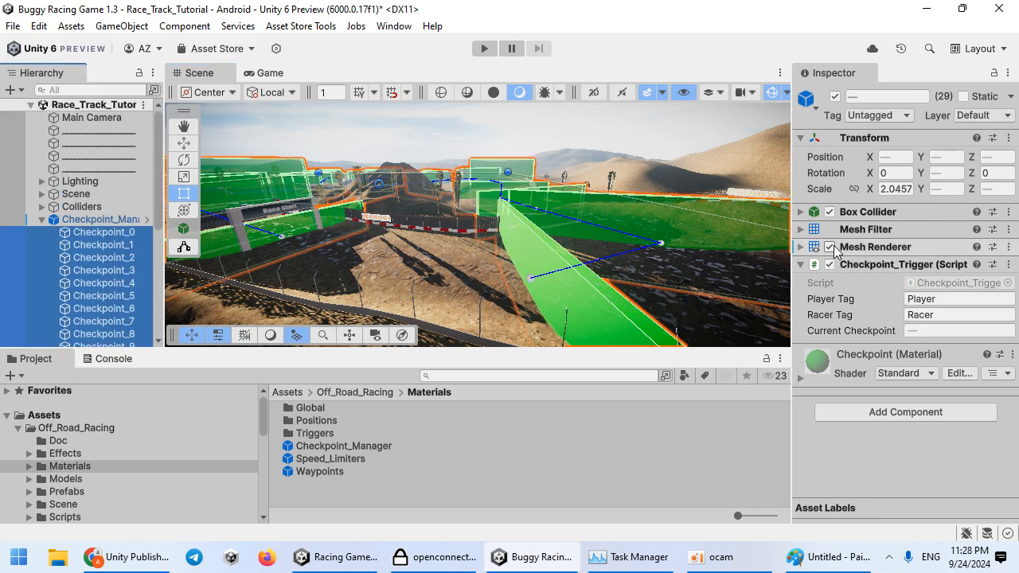
click(831, 247)
Unpack the Checkpoint_Manager prefab completely and move it below the first separator line in the hierarchy.
click(135, 222)
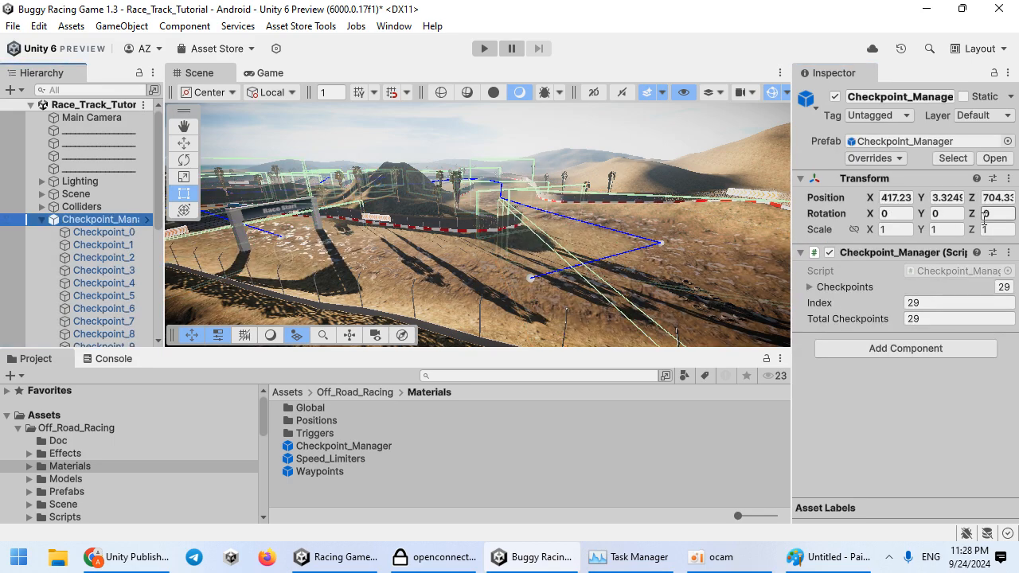
right_click(120, 217)
mouse_move(240, 283)
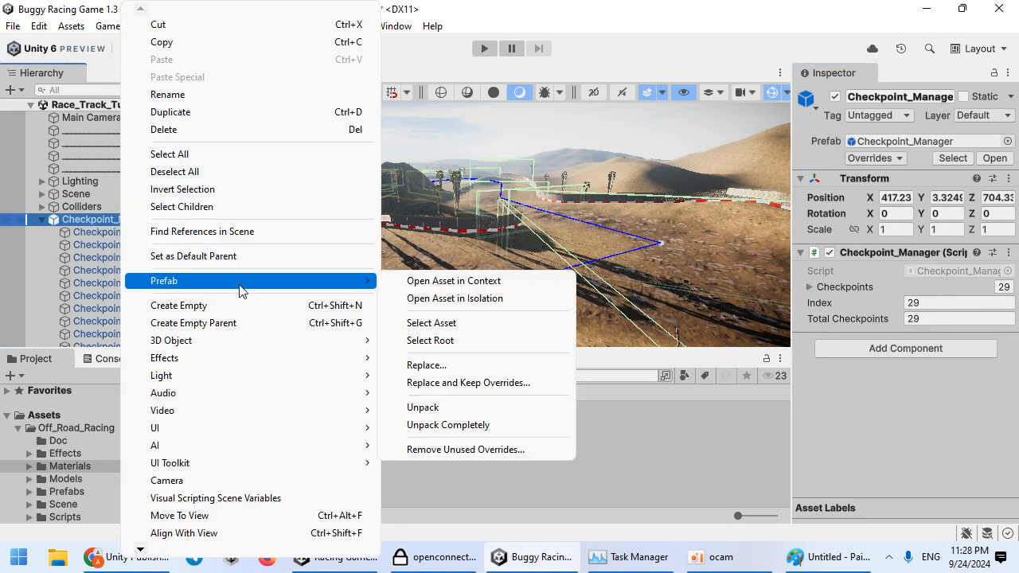
click(427, 433)
click(40, 219)
drag(93, 173, 91, 142)
Review the list of race track setup tasks in Paint and return to the Unity editor.
right_drag(262, 159, 334, 246)
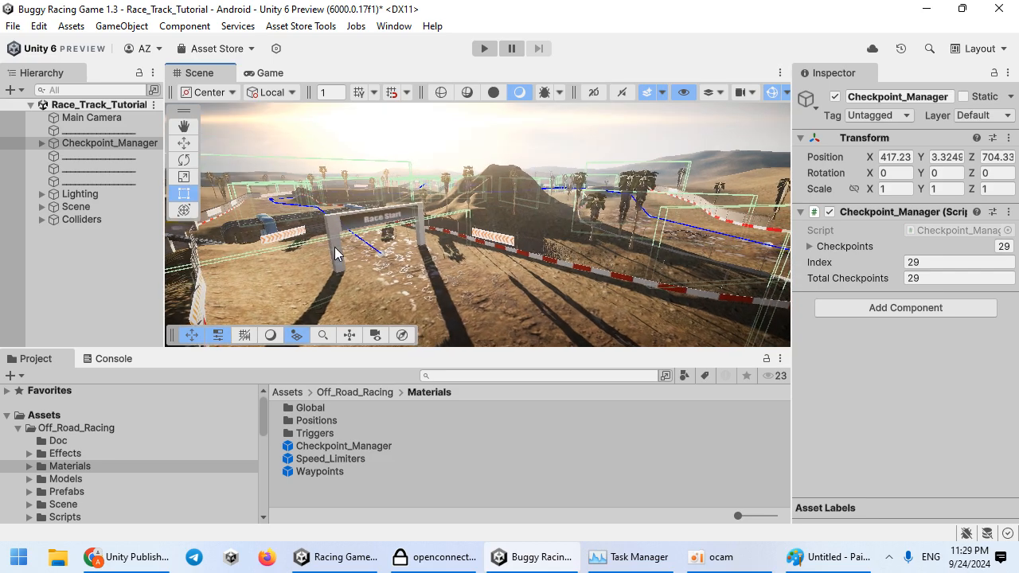
click(828, 557)
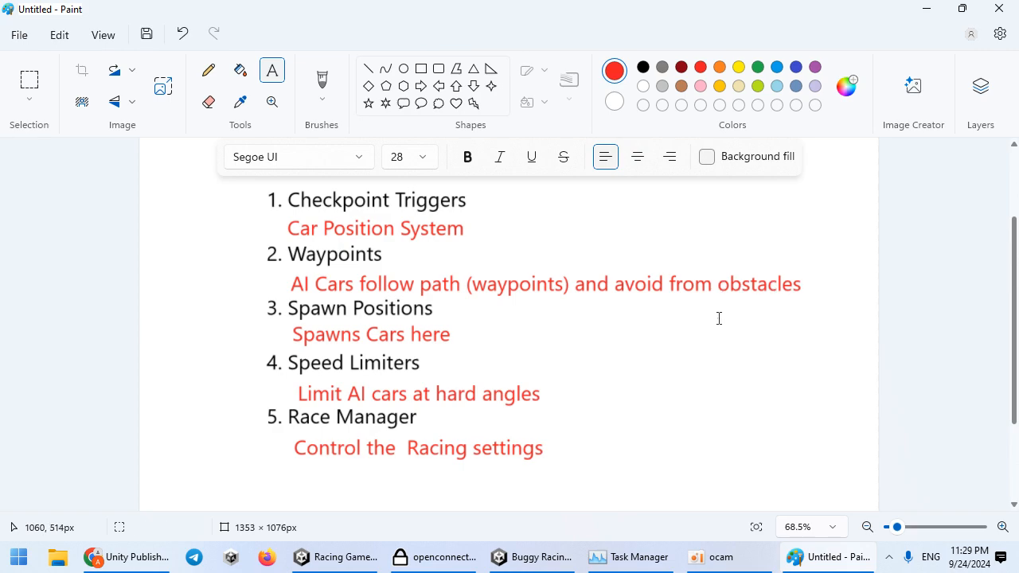
click(923, 10)
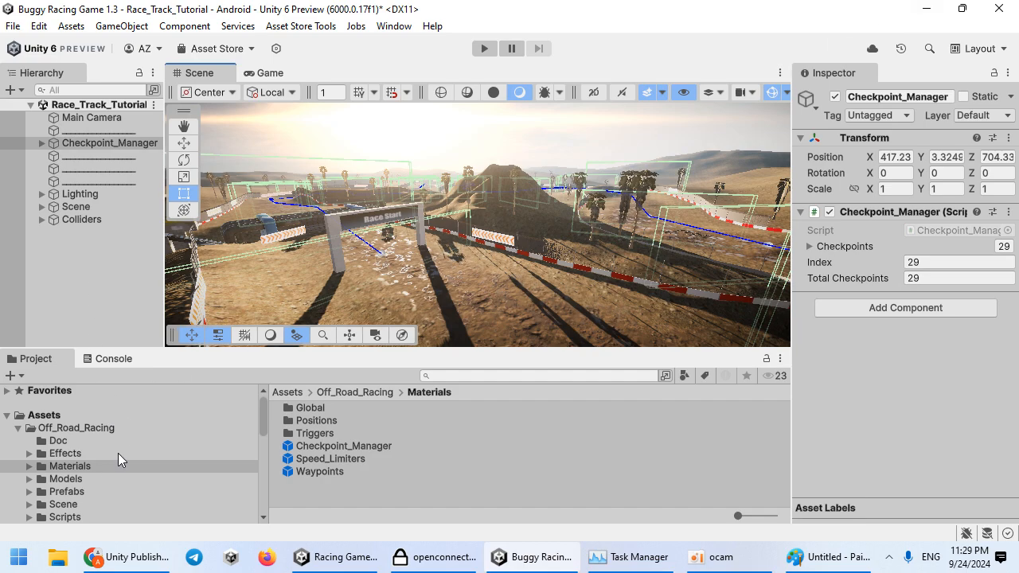
Place the Waypoints prefab from Prefabs/Manager near the Race Start gate and expand it and its Waypoints_1 group.
click(65, 491)
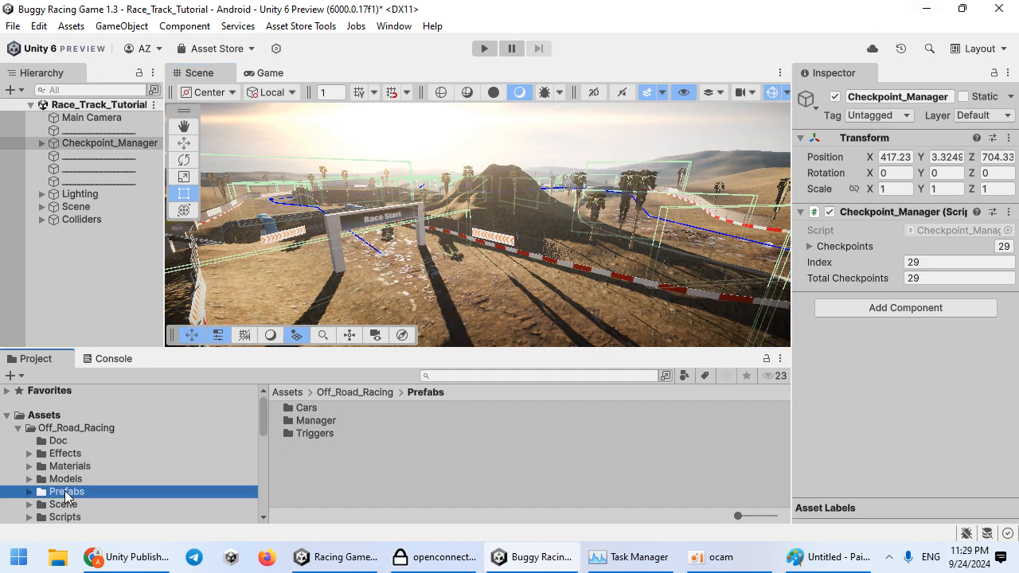
double_click(335, 421)
drag(327, 460, 381, 261)
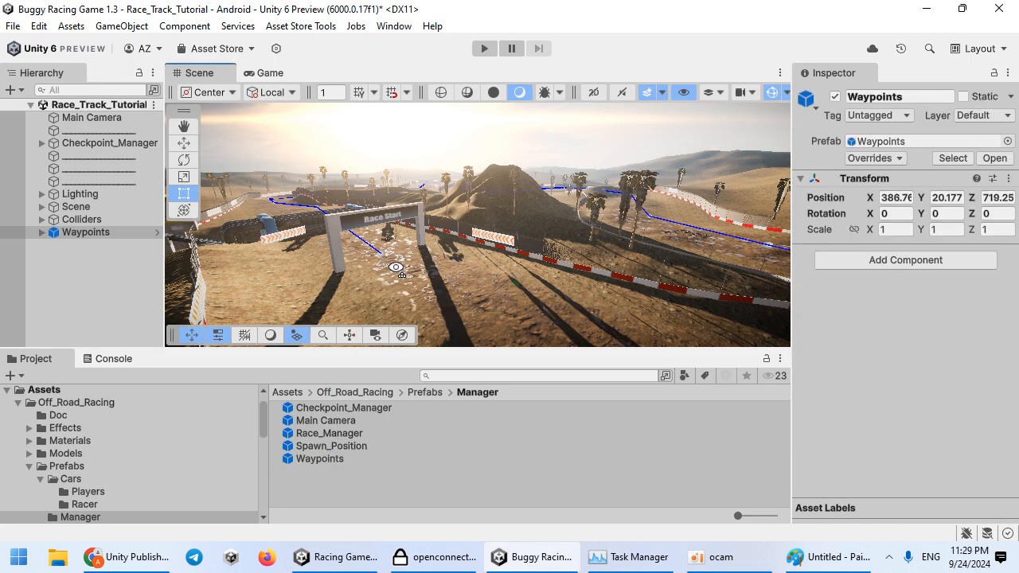
key(f)
click(42, 232)
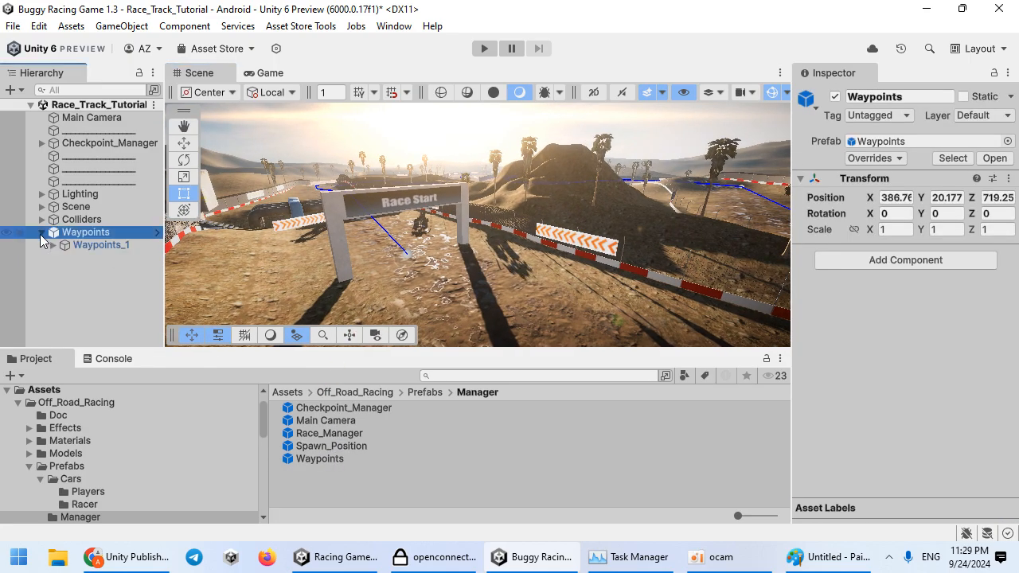
click(72, 246)
click(53, 245)
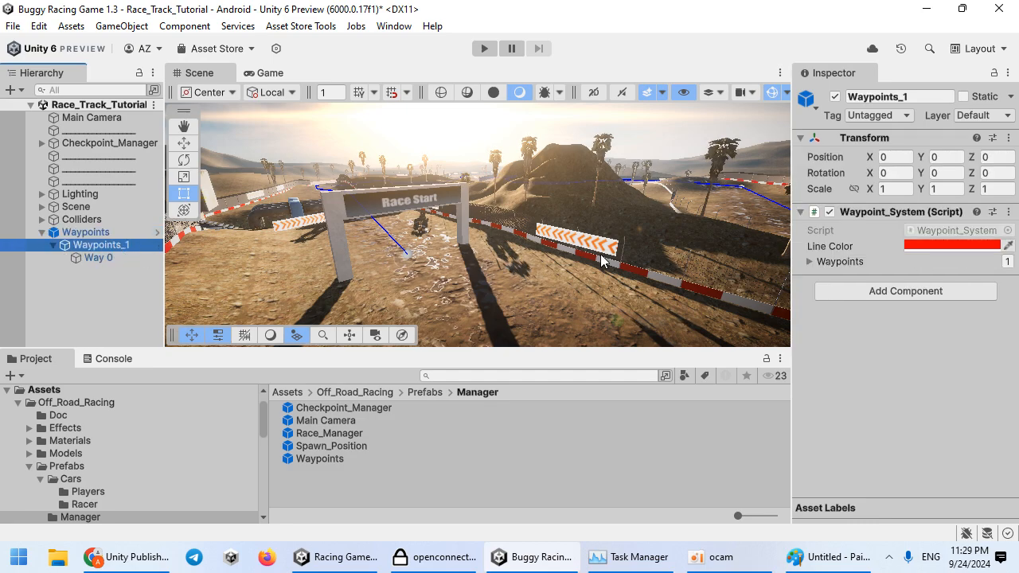
Move the Way 0 waypoint onto the track at the Race Start gate, at about X -1.03, Y 1.45, Z -6.72.
click(104, 258)
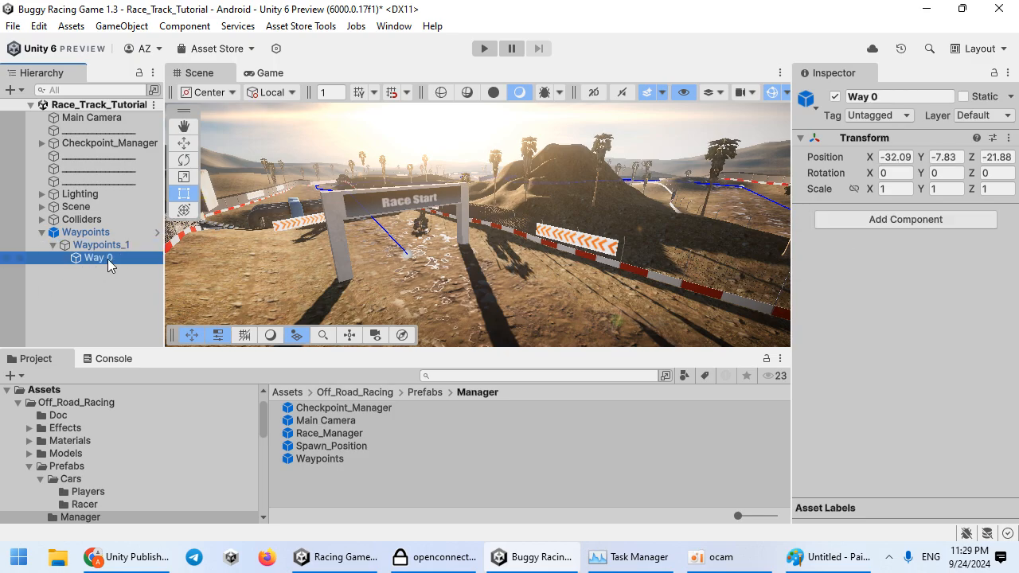
scroll(223, 250, up, 3)
key(ctrl+alt+f)
alt+drag(379, 247, 461, 263)
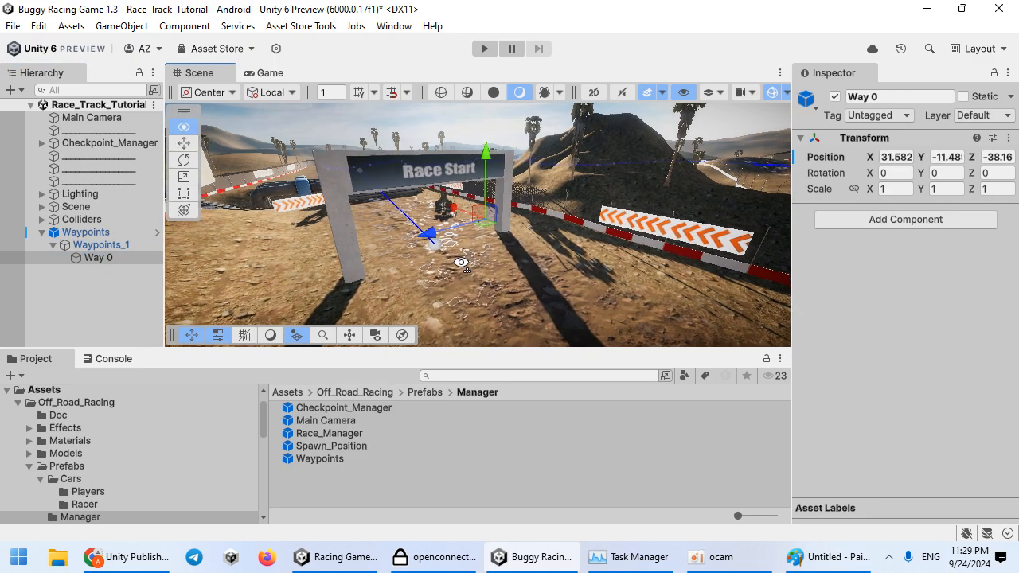
scroll(460, 262, up, 5)
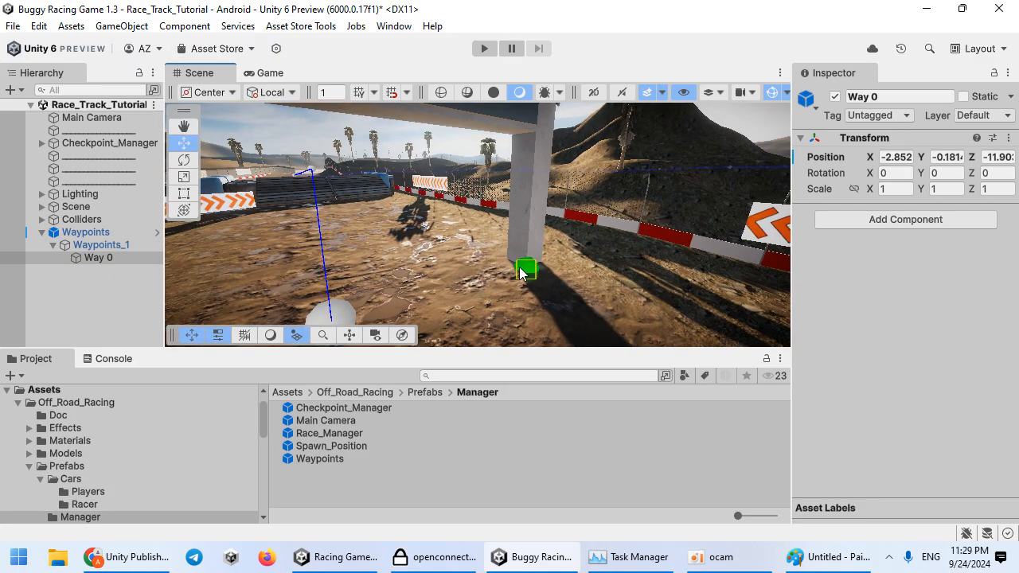
alt+drag(534, 284, 513, 269)
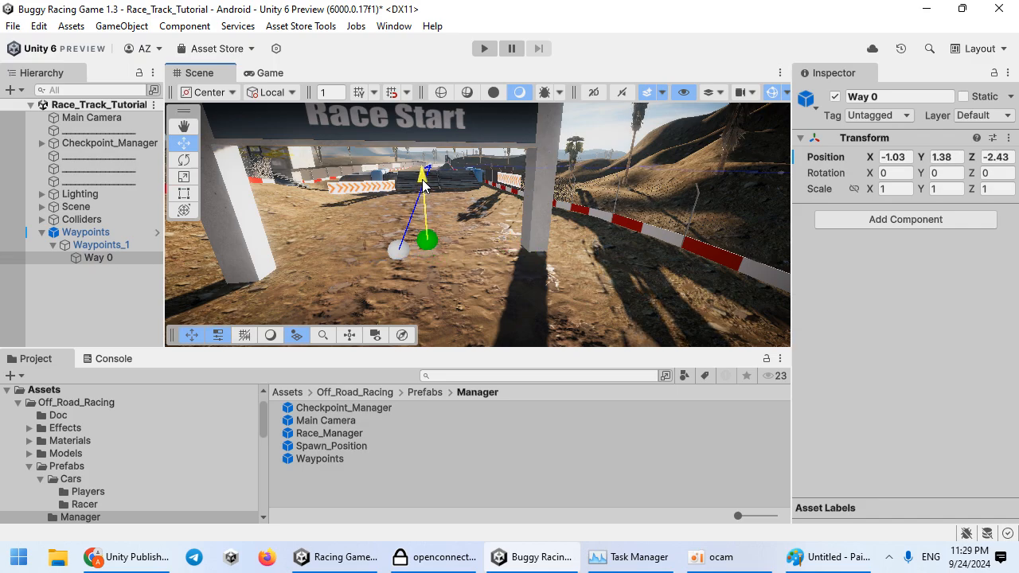
drag(423, 185, 422, 178)
key(f)
drag(438, 249, 541, 264)
right_drag(541, 265, 613, 258)
key(f)
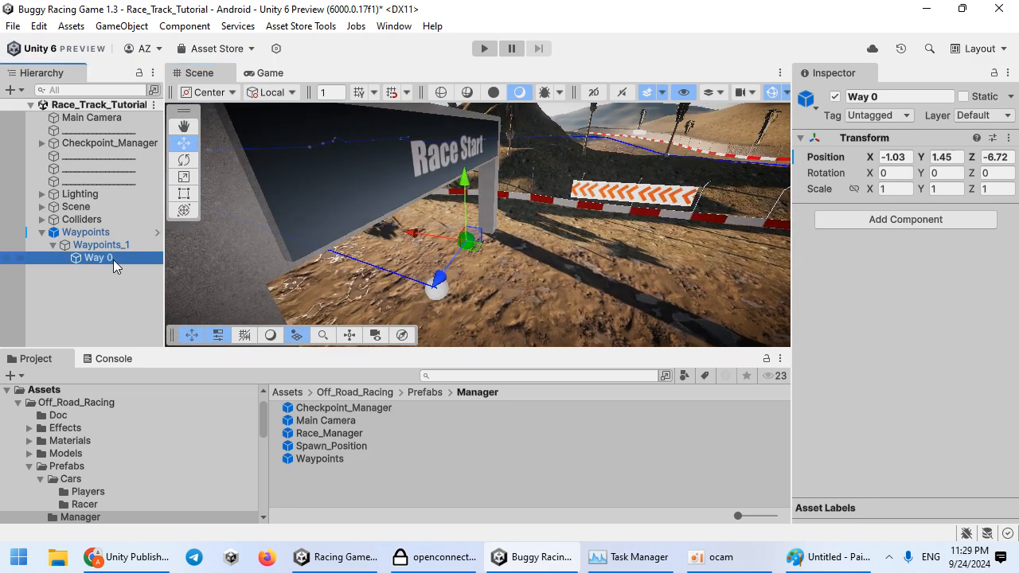
Duplicate Way 0 and move the copy forward along the track toward the wooden ramp, to about X 40.3.
key(ctrl+d)
click(390, 227)
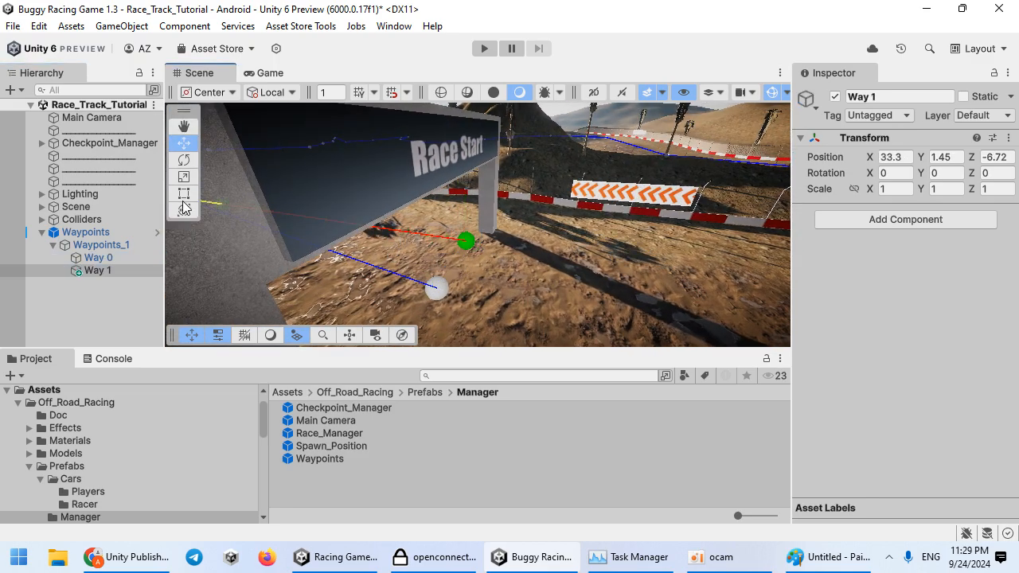
drag(183, 202, 163, 201)
key(f)
right_drag(509, 267, 882, 234)
Duplicate the newest waypoint and place the copies along the track beyond the pipe bridge, working in the maximized Scene view.
key(ctrl+d)
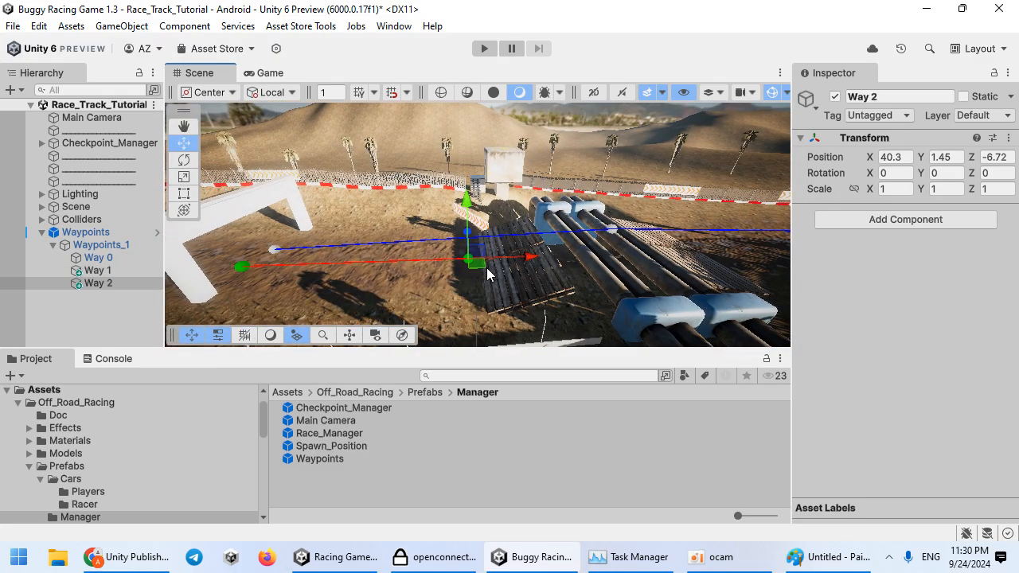
double_click(208, 75)
right_drag(355, 209, 737, 334)
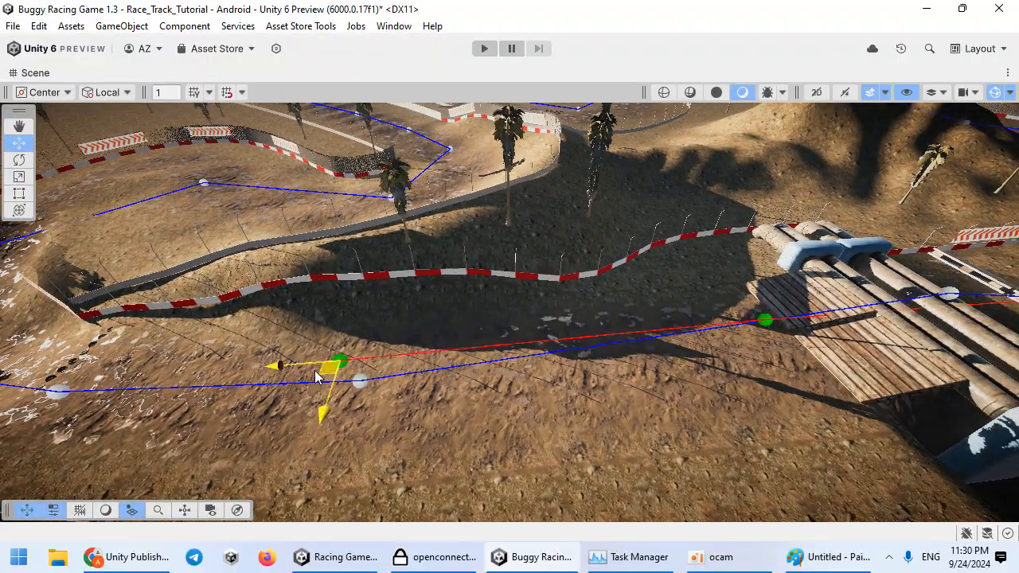
right_drag(335, 370, 734, 340)
drag(780, 320, 585, 354)
mouse_move(585, 354)
right_down()
mouse_move(553, 288)
mouse_move(592, 358)
right_up()
drag(592, 358, 584, 386)
right_drag(584, 387, 510, 453)
Continue the waypoint chain with further copies through the bend around the chevron barrier.
right_drag(582, 355, 831, 319)
drag(830, 318, 705, 323)
right_drag(705, 323, 710, 379)
drag(710, 368, 326, 360)
drag(714, 376, 350, 366)
right_drag(350, 366, 426, 288)
drag(489, 317, 487, 409)
right_drag(399, 383, 688, 363)
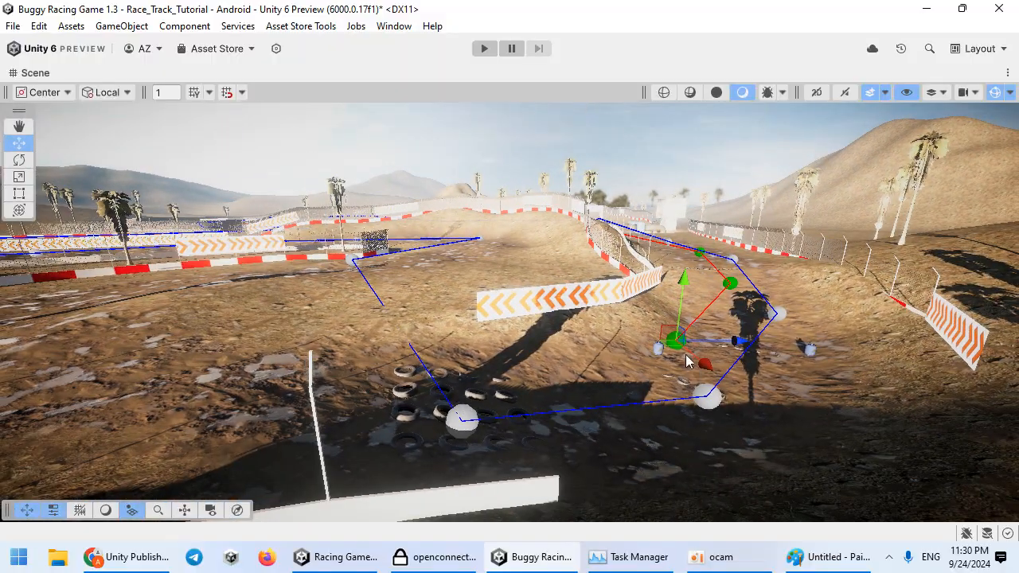
Extend the waypoint chain past the tyres and around the next barrier corner, up to Way 14.
right_drag(579, 341, 710, 383)
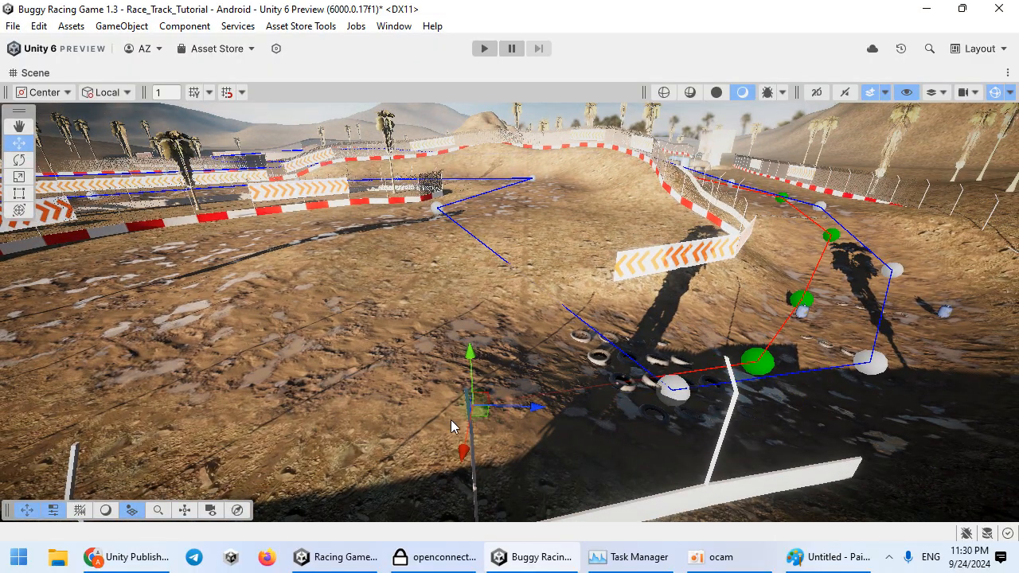
drag(478, 325, 474, 297)
right_drag(479, 334, 660, 368)
drag(618, 374, 443, 359)
click(478, 275)
alt+drag(454, 217, 601, 372)
mouse_move(536, 392)
mouse_down()
mouse_move(716, 443)
mouse_move(858, 368)
mouse_move(799, 287)
mouse_move(629, 215)
mouse_up()
right_drag(628, 212, 446, 144)
Restore the full editor layout and delete the Waypoints object with all its waypoints.
key(shift+space)
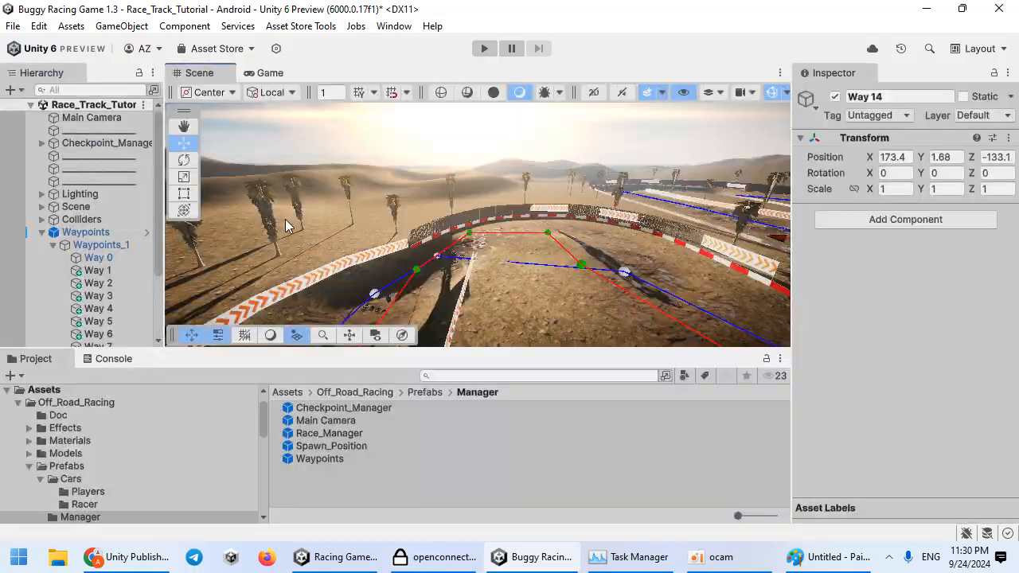
click(103, 231)
key(Delete)
Add the ready-made Waypoints prefab from the Off_Road_Racing/Materials folder to the scene hierarchy and unpack it completely.
click(89, 440)
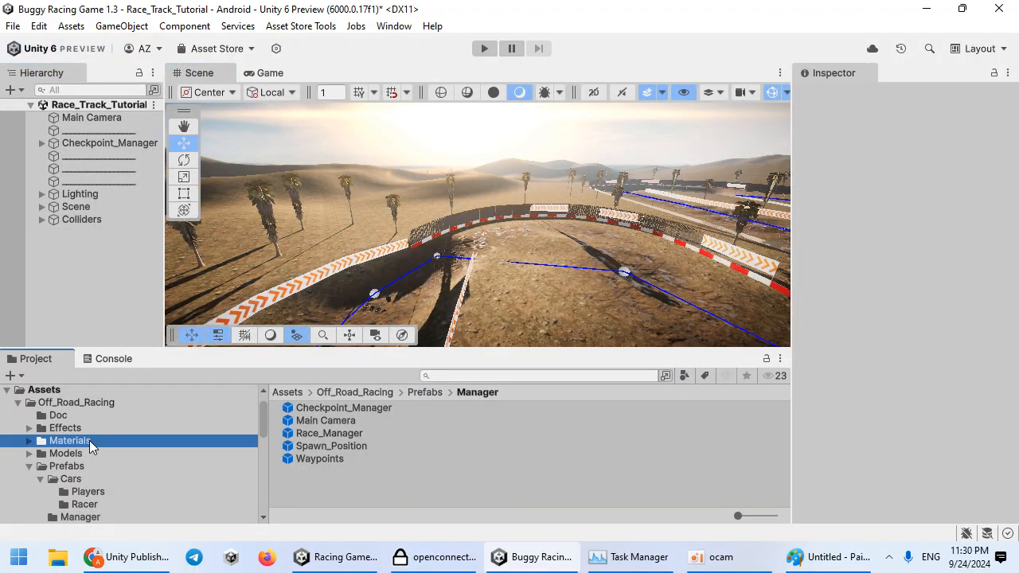
drag(322, 472, 89, 240)
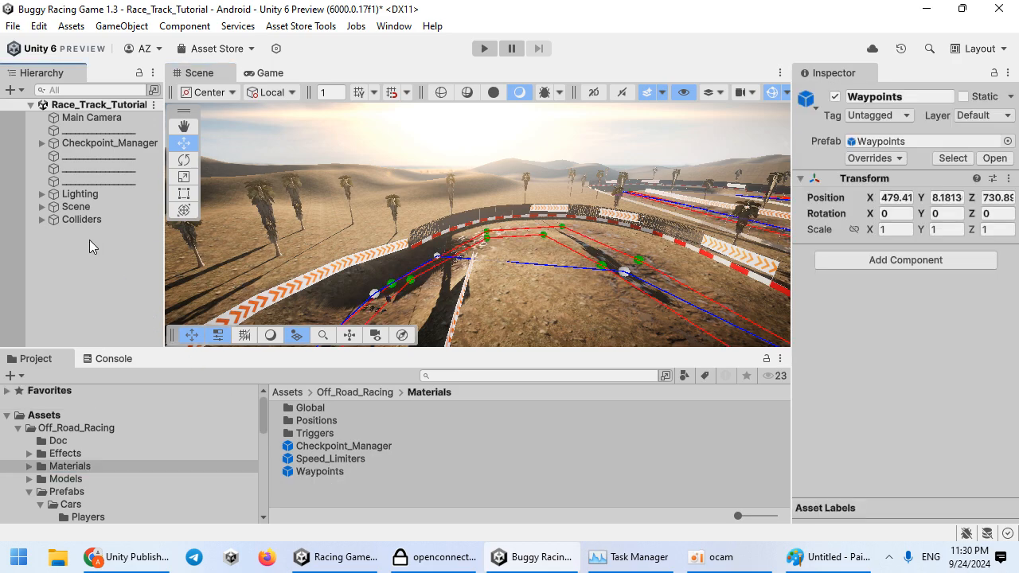
right_click(89, 239)
mouse_move(230, 283)
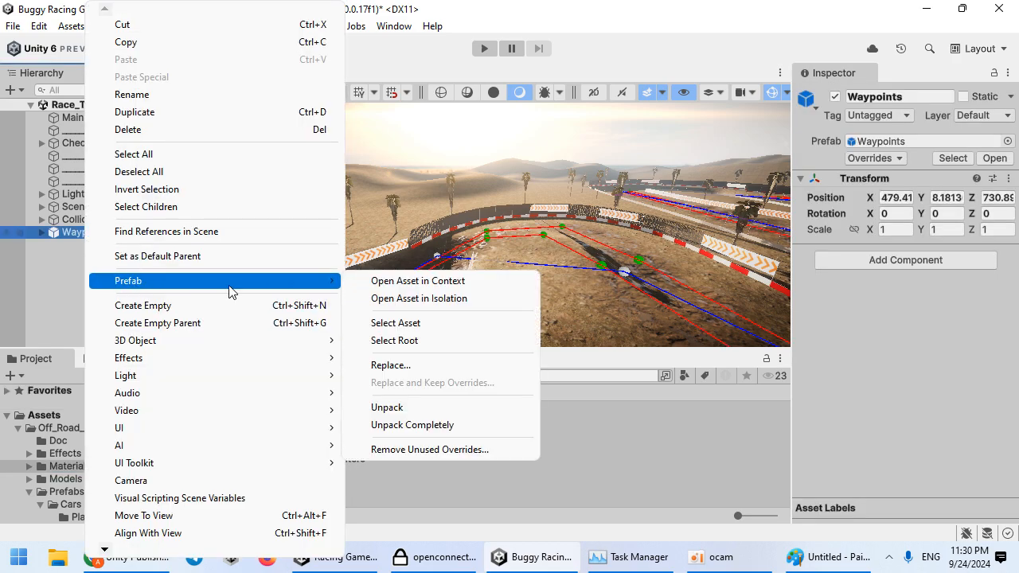
click(411, 425)
Examine the Waypoints_1 and Waypoints_2 groups inside Waypoints and expand Waypoints_2 to list its waypoints.
click(53, 232)
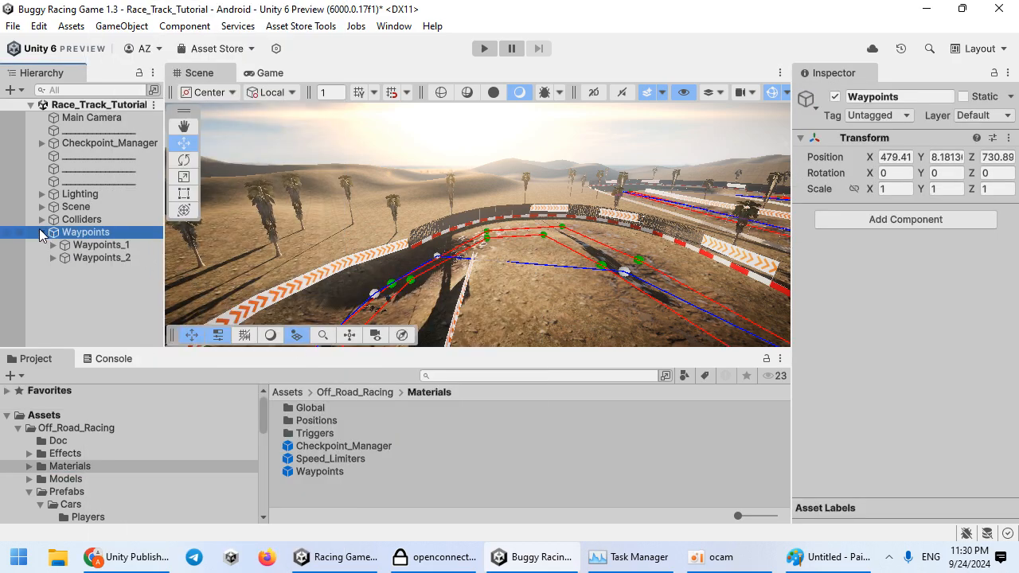
click(87, 245)
click(84, 258)
click(51, 257)
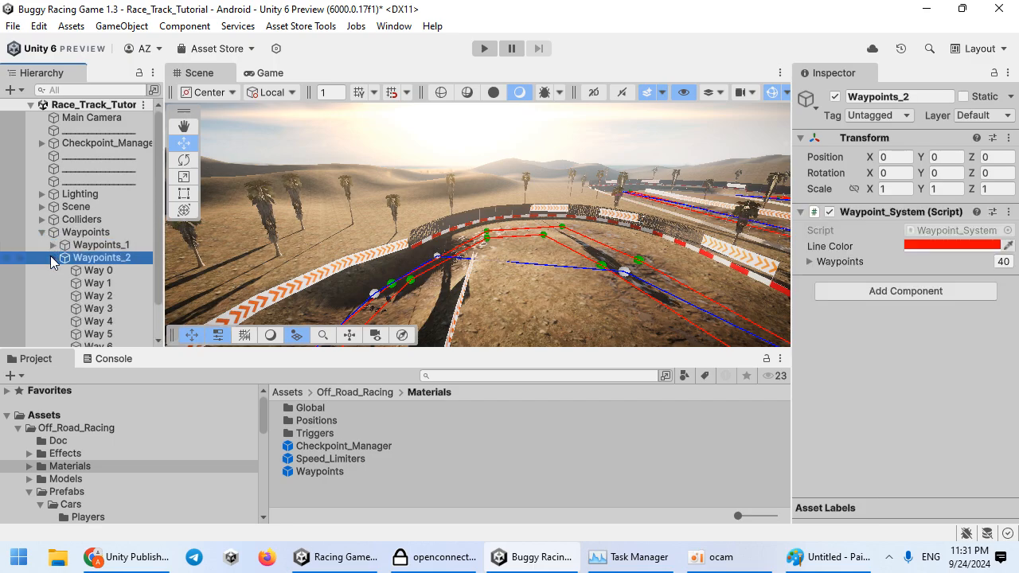
Collapse Waypoints_2 and examine the waypoint paths around the whole track in a maximized Scene view before restoring the layout.
click(51, 255)
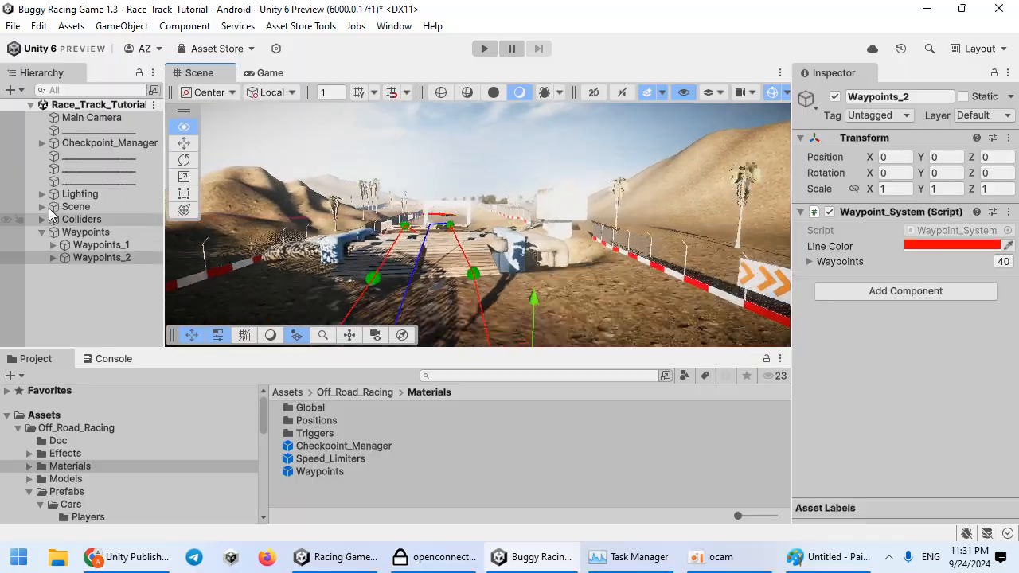
alt+drag(981, 198, 264, 102)
double_click(199, 73)
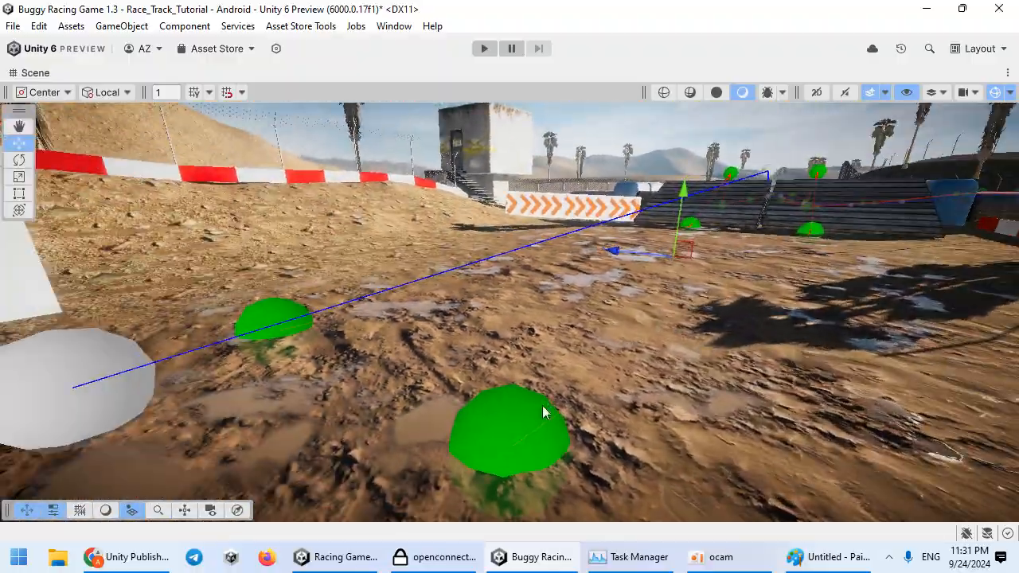
right_drag(491, 446, 589, 428)
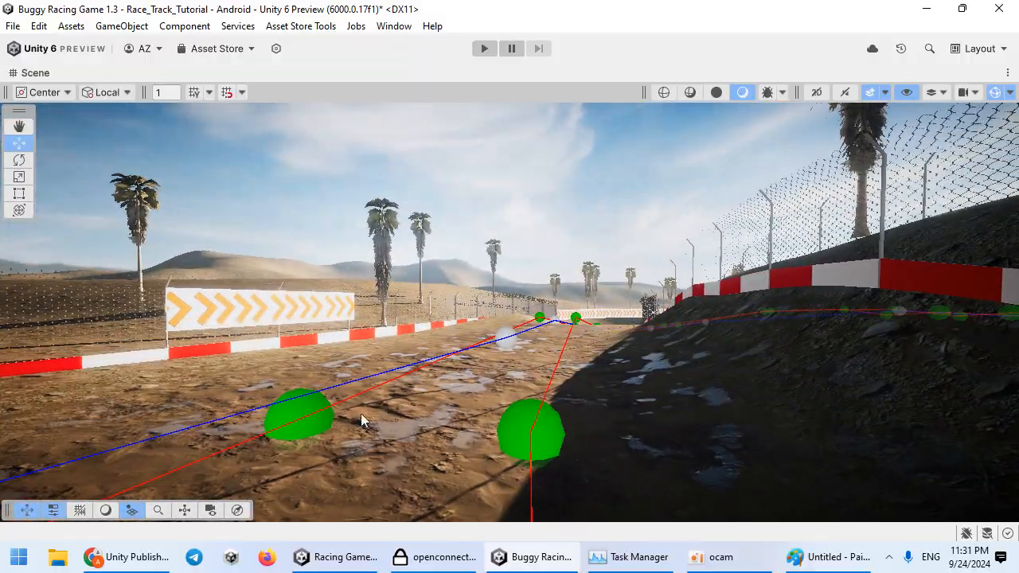
right_drag(554, 382, 152, 40)
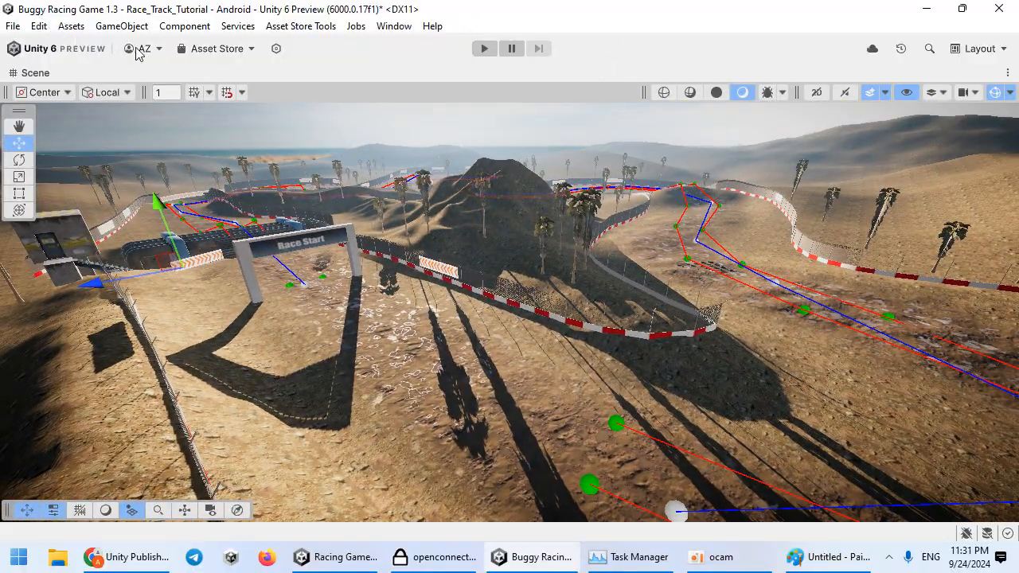
right_drag(158, 145, 584, 389)
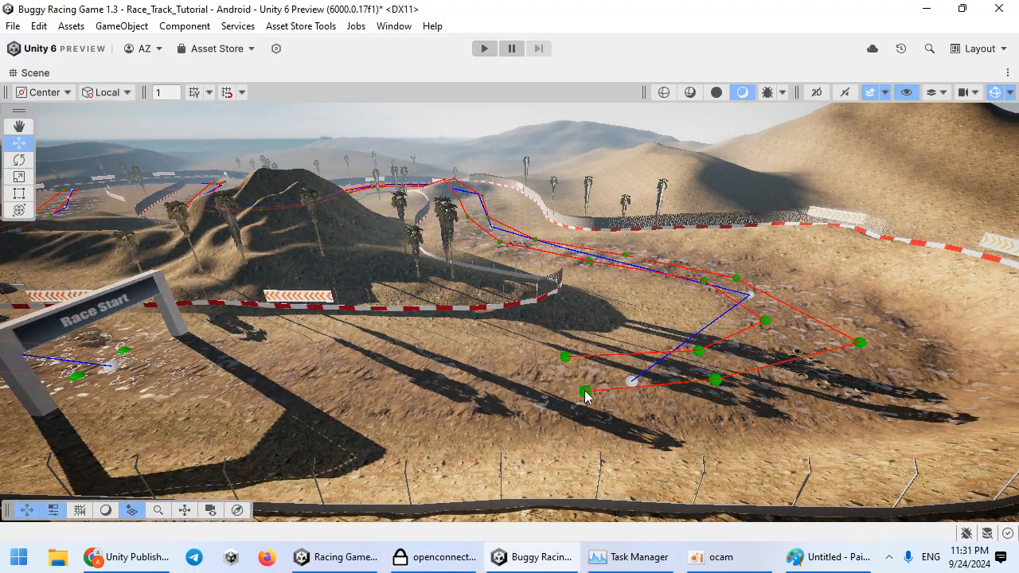
drag(258, 371, 536, 431)
right_drag(536, 431, 446, 374)
key(shift+space)
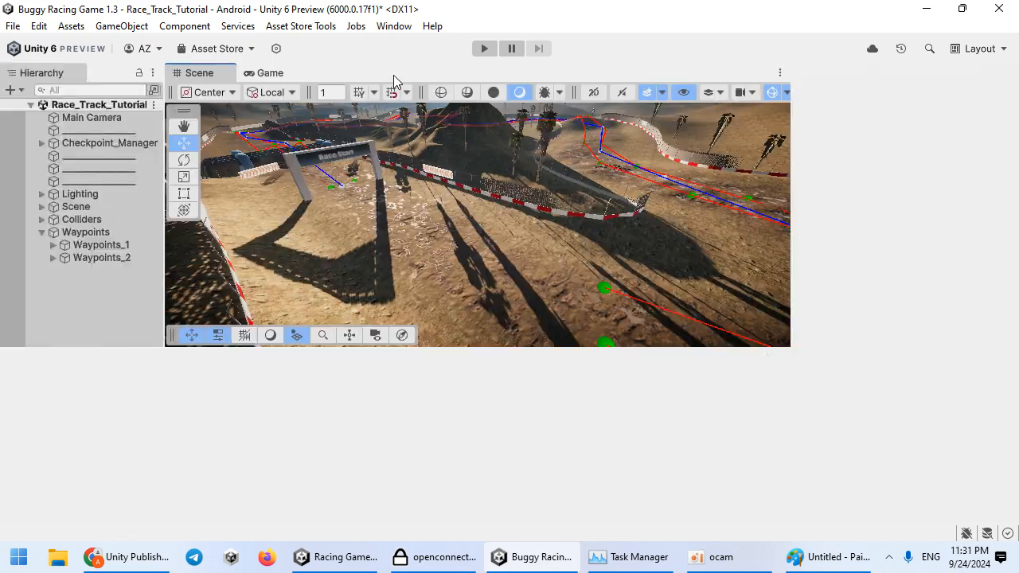
Move the Waypoints object in the hierarchy to just below the separator that follows Checkpoint_Manager.
click(35, 237)
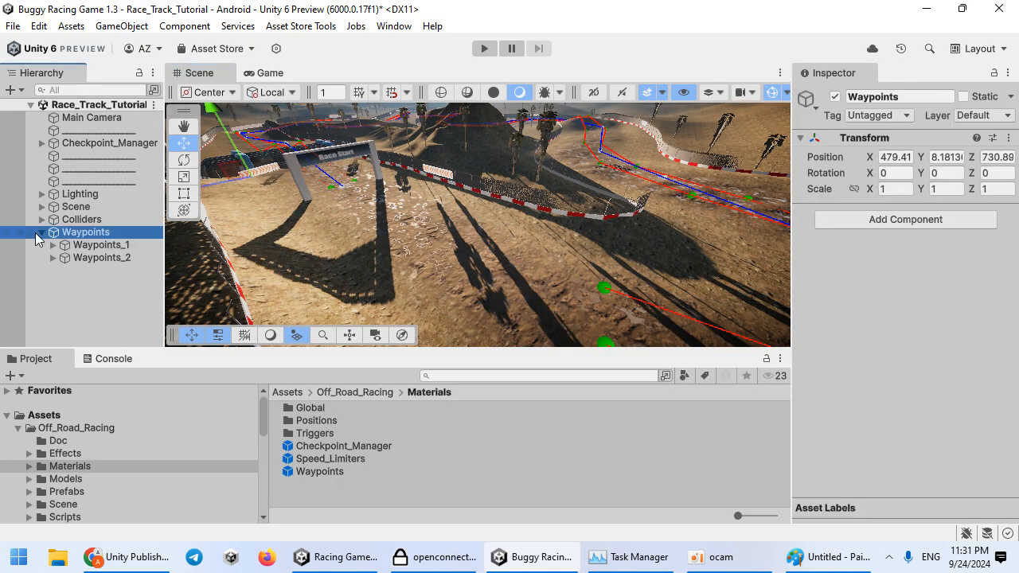
drag(79, 152, 91, 162)
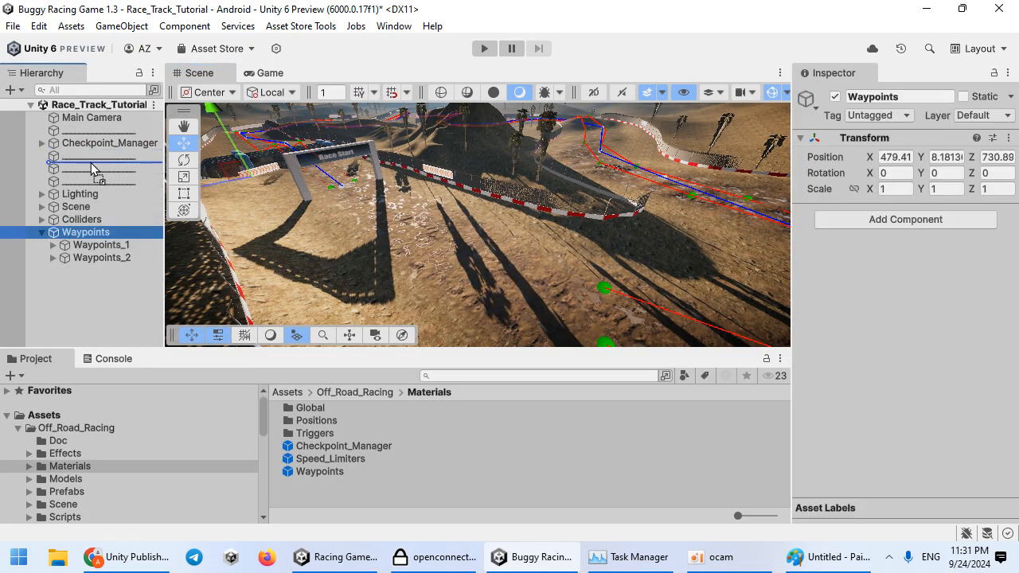
click(70, 295)
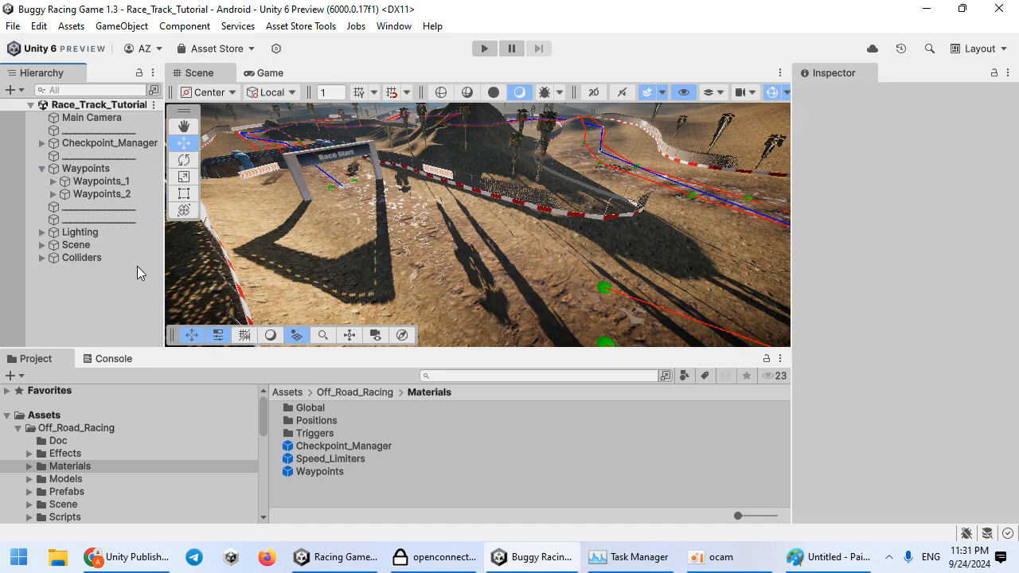
Switch to Paint to read the Spawn Positions item of the setup list, and return to the Unity scene.
click(823, 557)
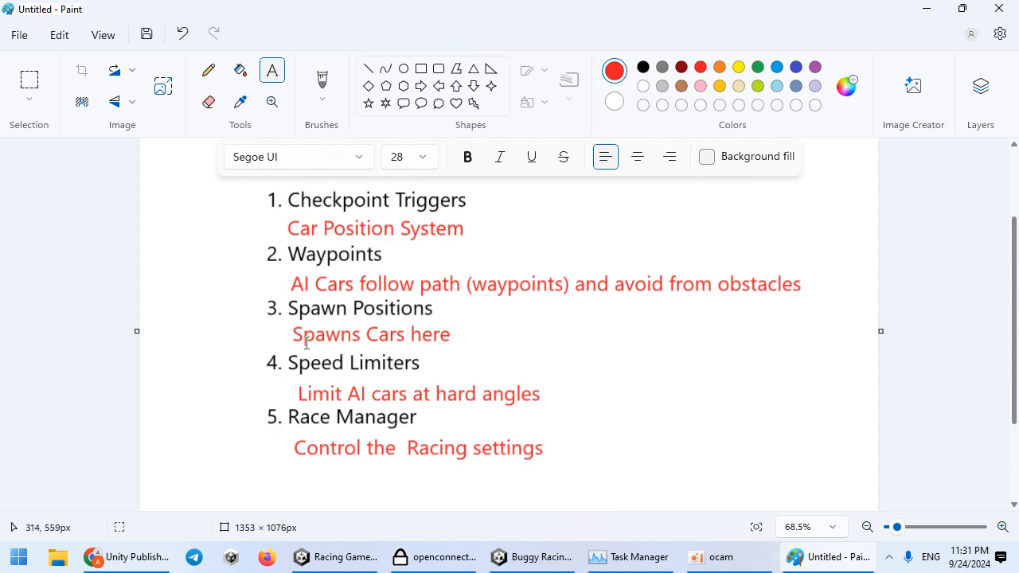
click(926, 12)
scroll(446, 295, up, 5)
scroll(445, 291, down, 5)
scroll(390, 222, down, 1)
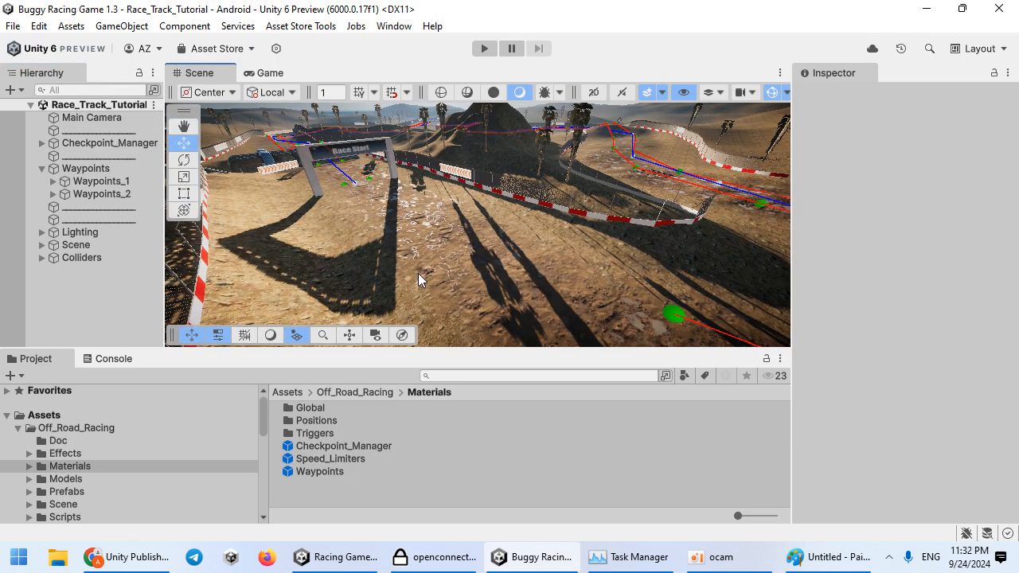
Place the Spawn_Position prefab from Prefabs/Manager on the track before the Race Start arch and rotate it about its vertical axis.
click(82, 489)
double_click(321, 422)
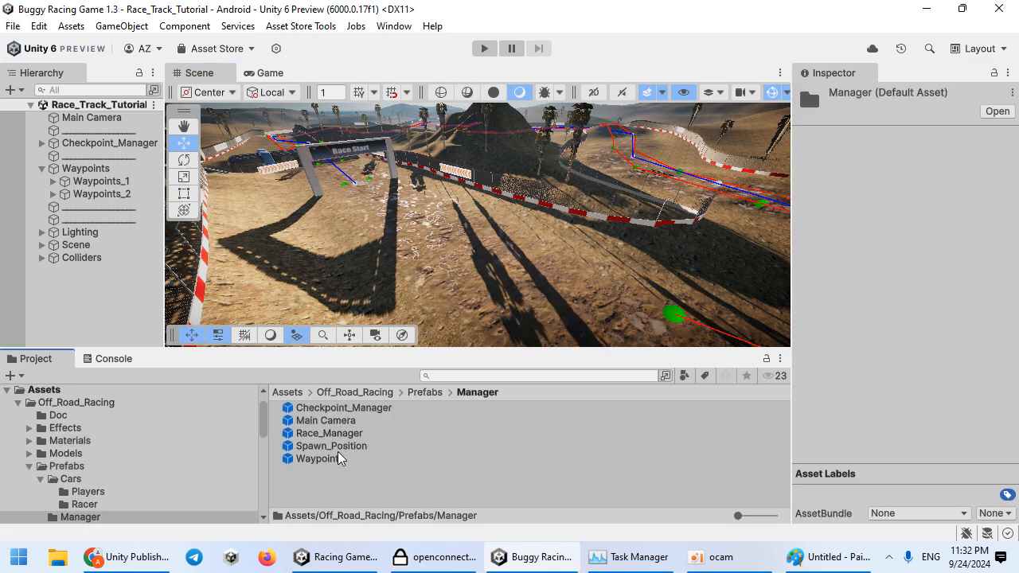
drag(338, 450, 450, 278)
double_click(211, 74)
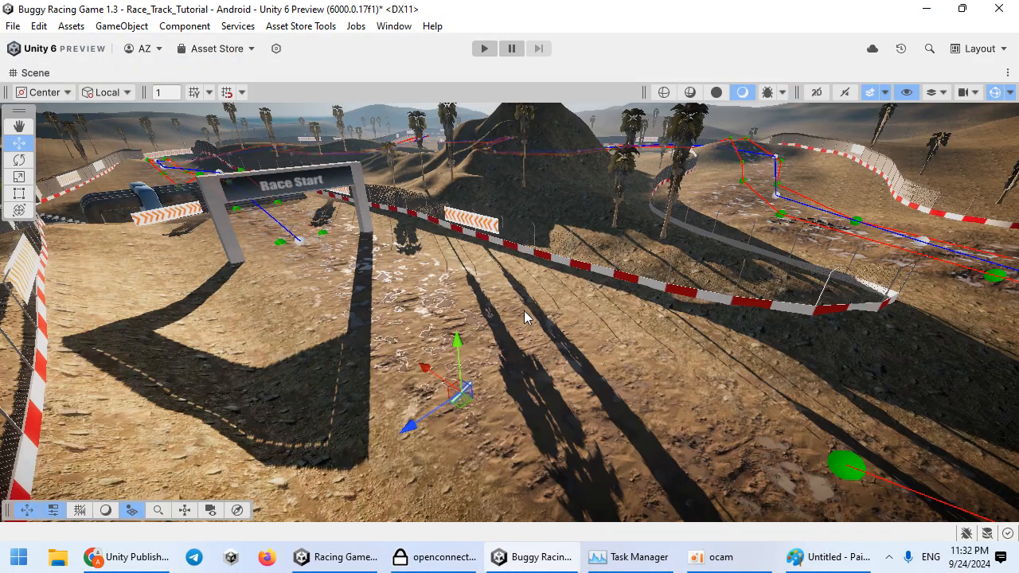
scroll(586, 446, up, 10)
key(e)
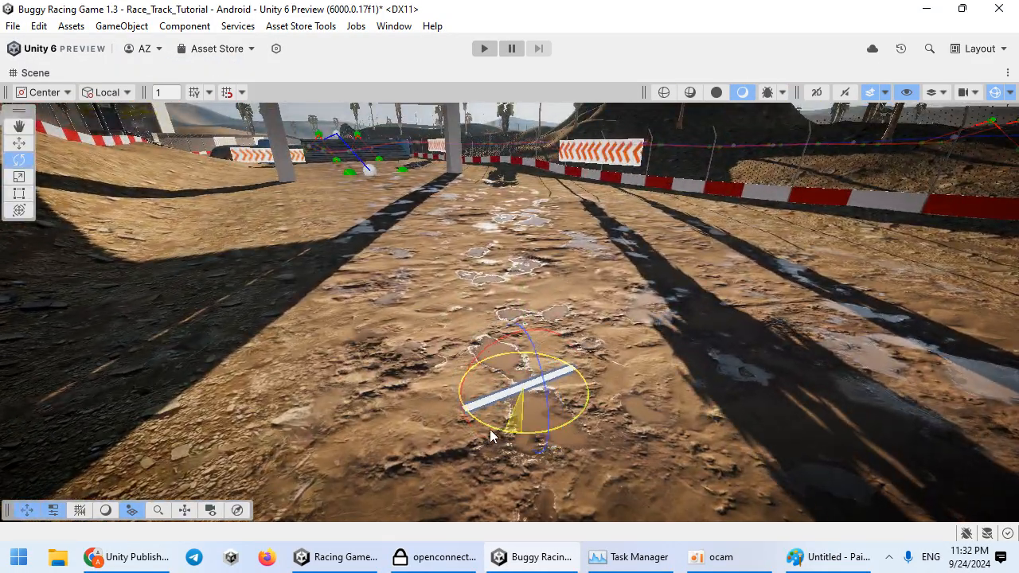
alt+drag(476, 425, 436, 370)
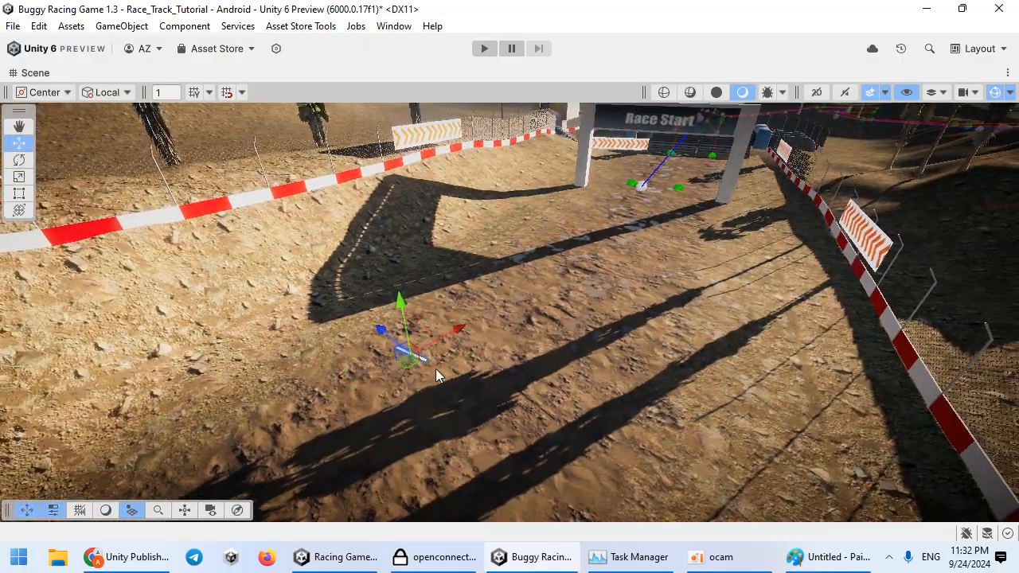
Duplicate the spawn position and spread the copies over the track before the Race Start arch, making five in total.
alt+drag(587, 349, 518, 303)
key(w)
key(ctrl+d)
drag(525, 354, 566, 198)
key(ctrl+d)
key(e)
key(w)
Adjust the height of the selected spawn position so that it lies just on the ground.
key(f)
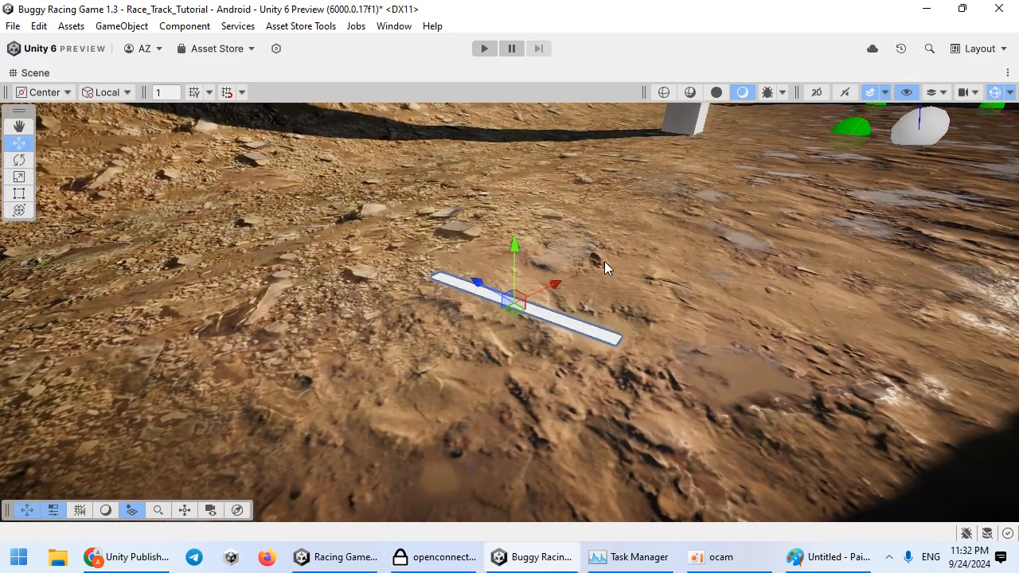
click(526, 265)
click(521, 277)
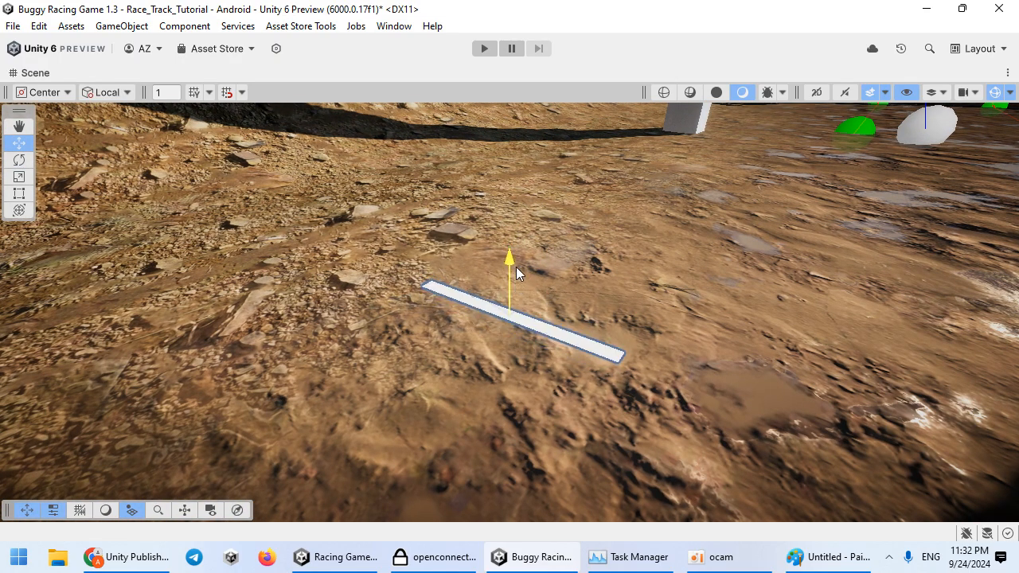
scroll(541, 400, down, 10)
right_drag(589, 355, 465, 365)
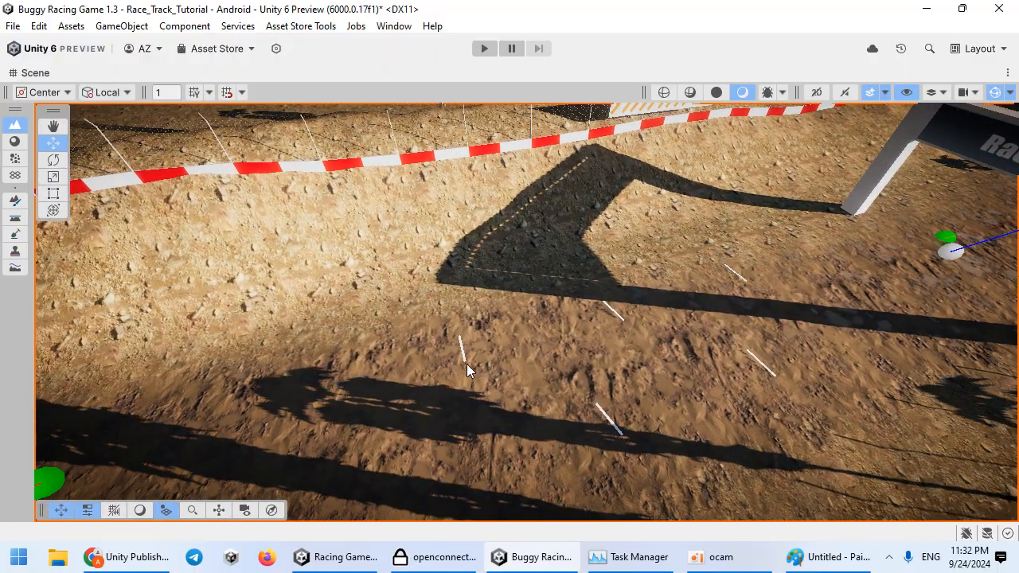
Restore the full layout, rotate the first Spawn_Position to 7.28 degrees about Y and shift it slightly.
double_click(296, 73)
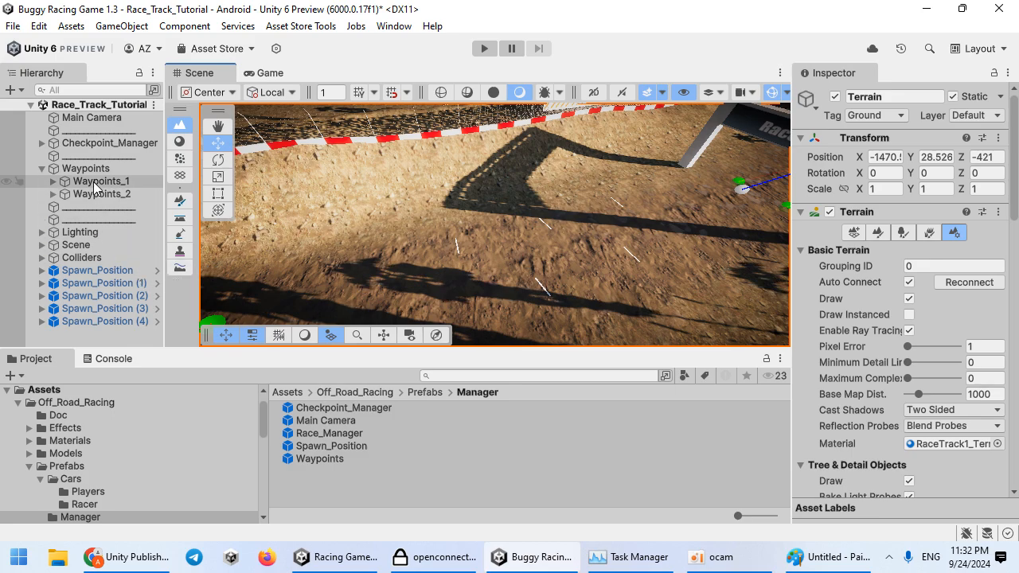
click(92, 271)
key(e)
drag(452, 305, 476, 292)
key(w)
drag(450, 258, 436, 263)
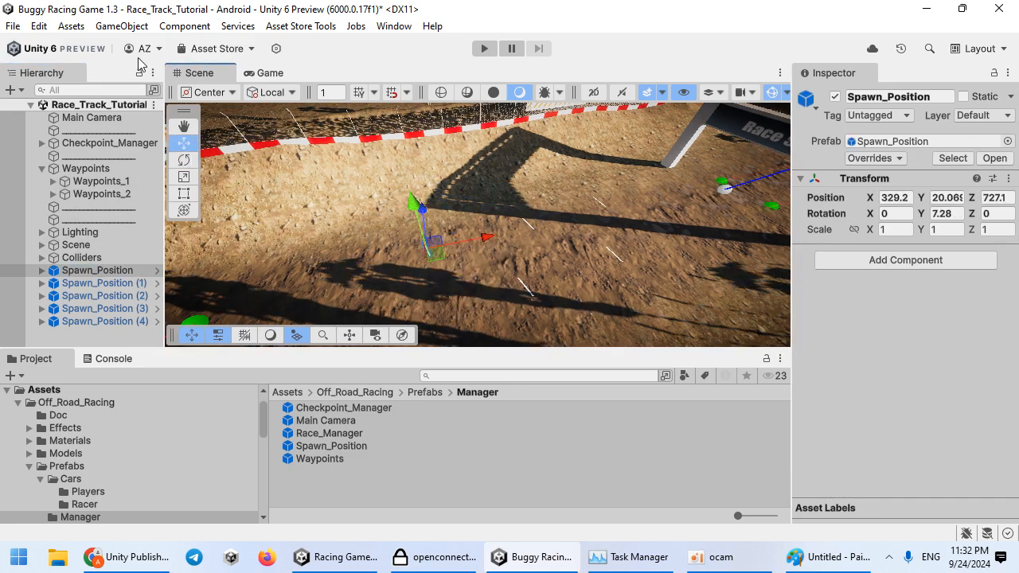
Create an empty game object named Spawn_Points.
click(127, 27)
click(151, 43)
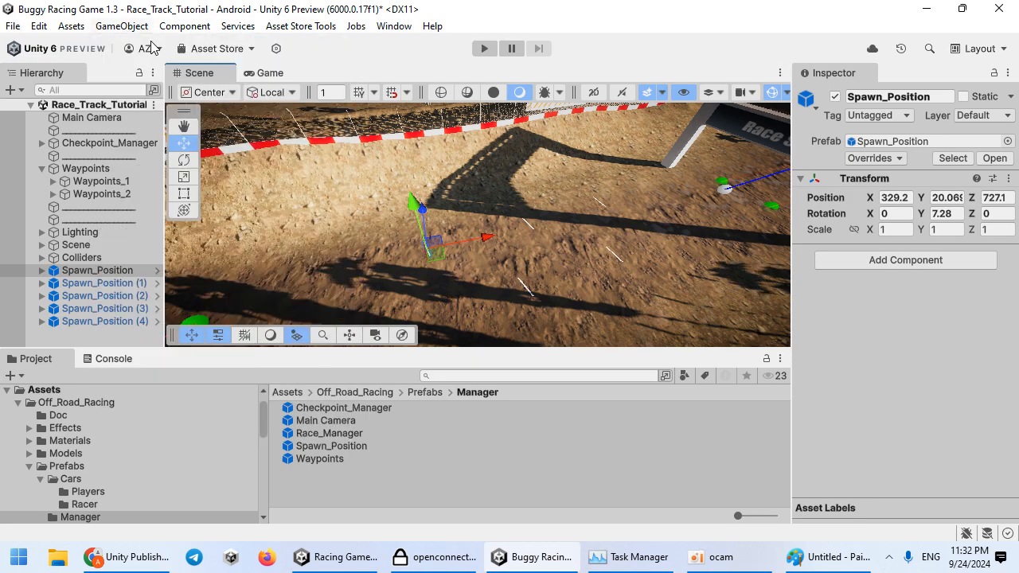
text(Spawn_Points)
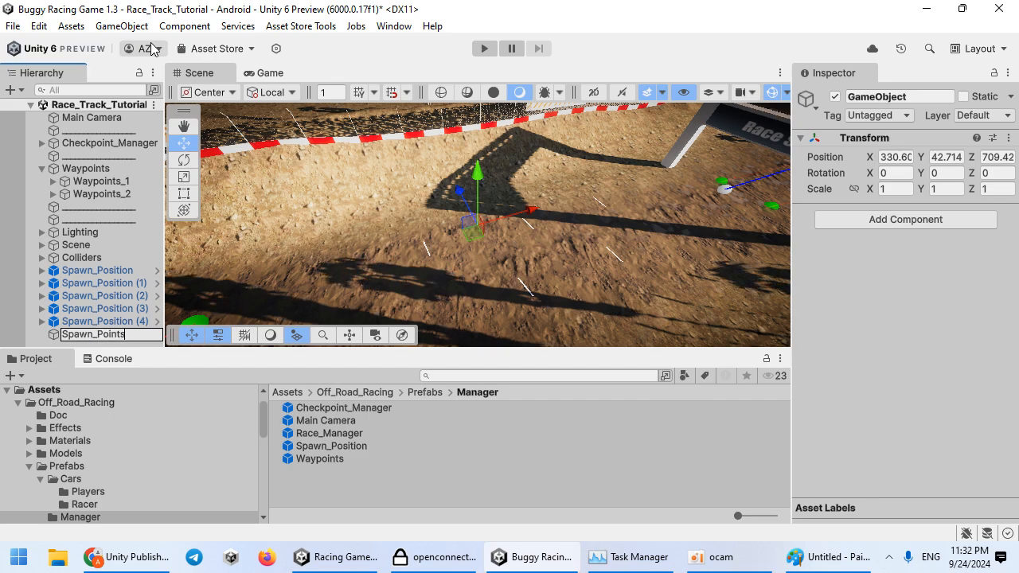
key(Return)
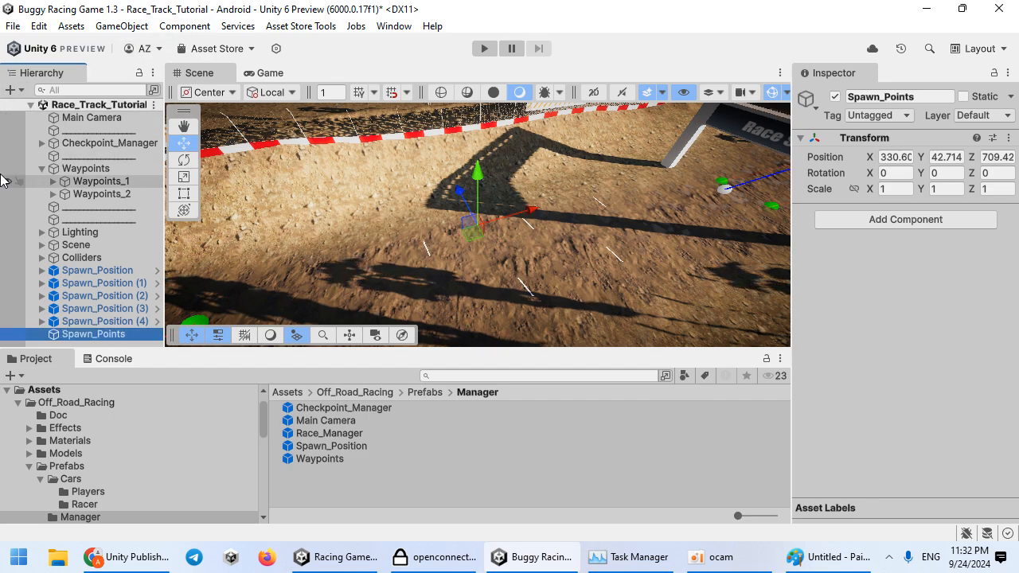
Parent all five Spawn_Position objects to Spawn_Points and unpack their prefabs completely.
click(52, 324)
shift+click(79, 271)
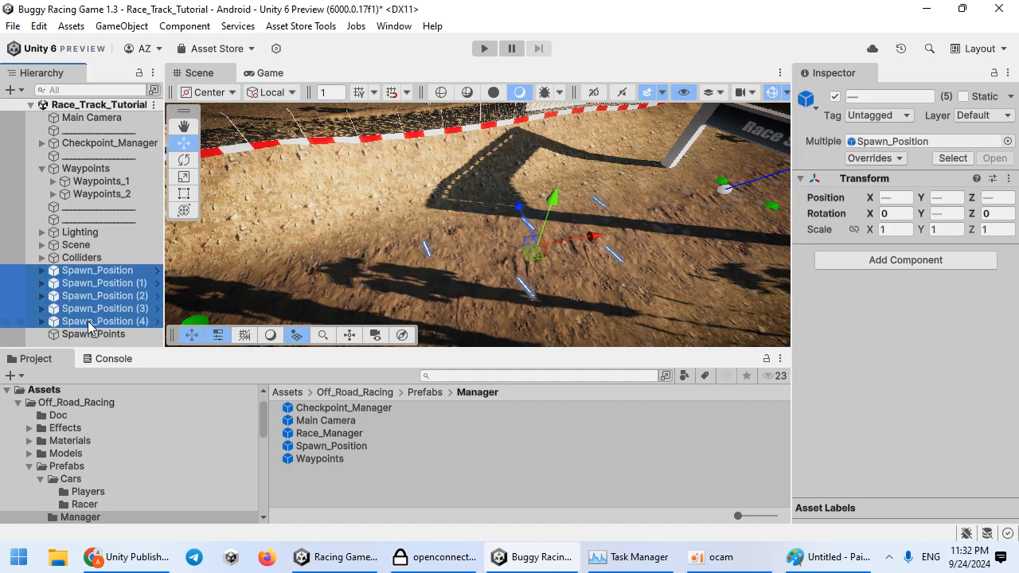
drag(89, 342, 89, 336)
right_click(99, 291)
mouse_move(216, 285)
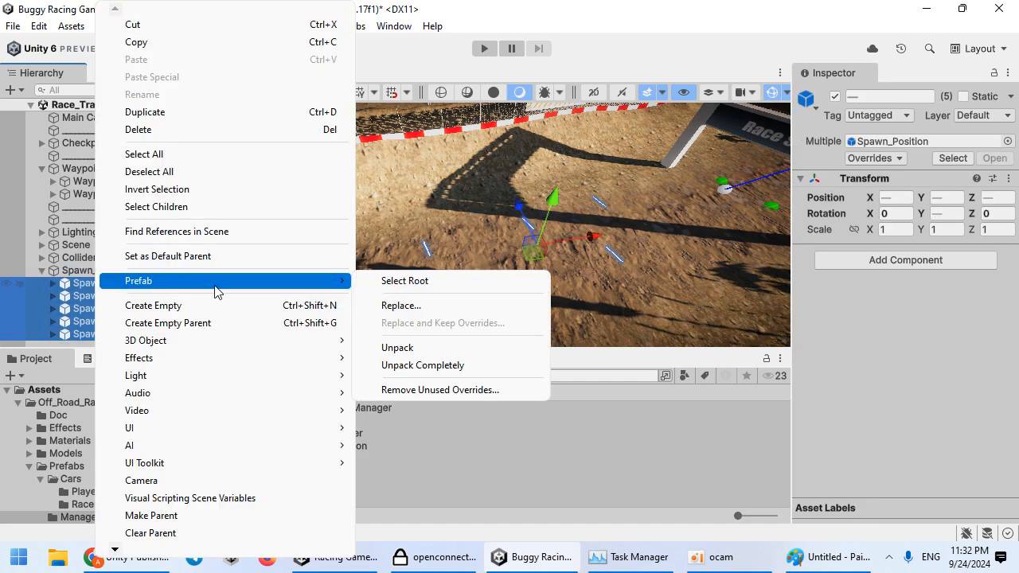
click(409, 364)
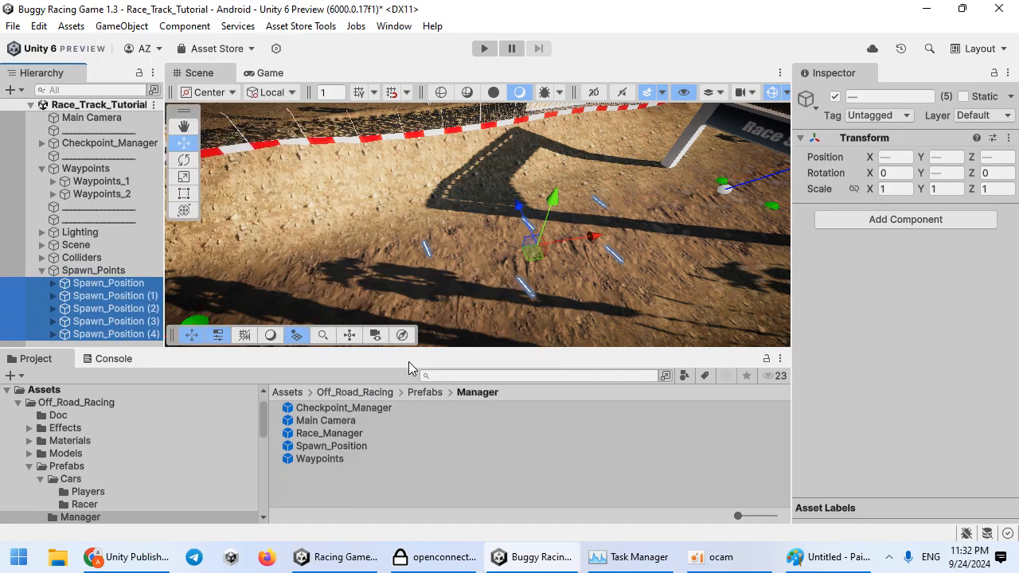
Collapse Spawn_Points, move it between the separators below Waypoints, and collapse the Waypoints group.
click(39, 271)
drag(78, 274, 89, 215)
click(49, 169)
click(43, 169)
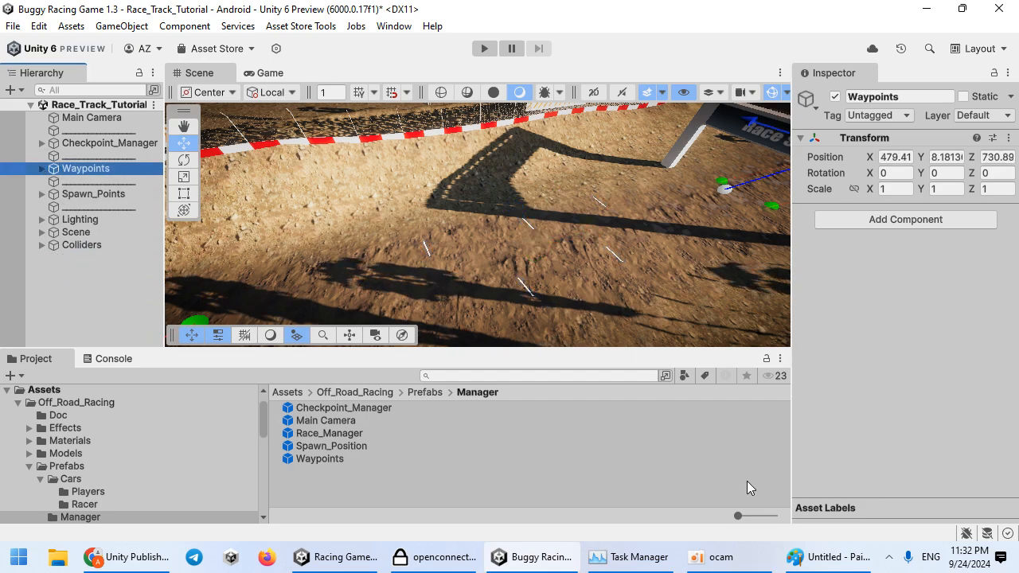
After checking the setup list in Paint, add the Race_Manager prefab from Prefabs/Manager below Main Camera and unpack it completely.
click(812, 561)
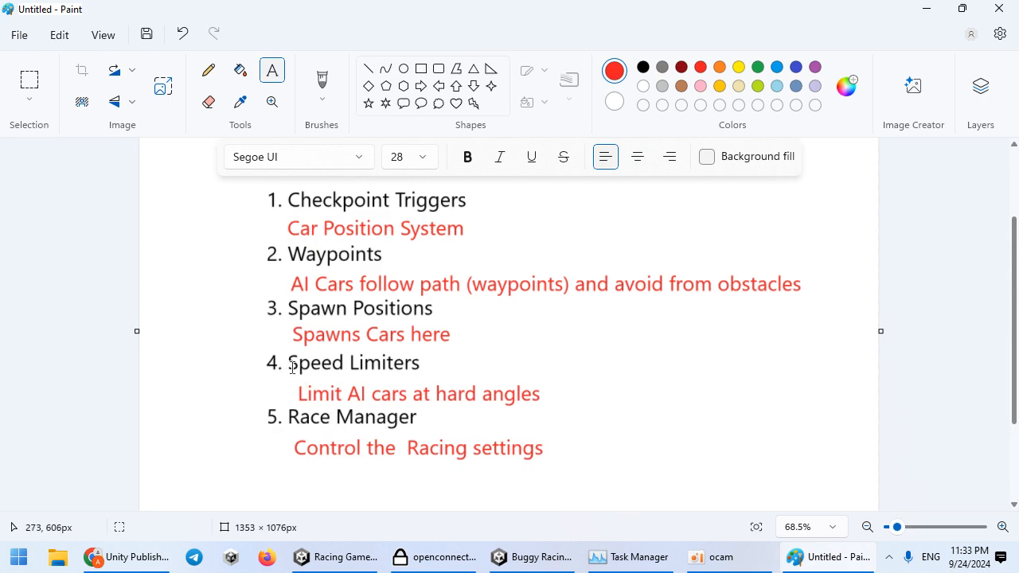
click(926, 13)
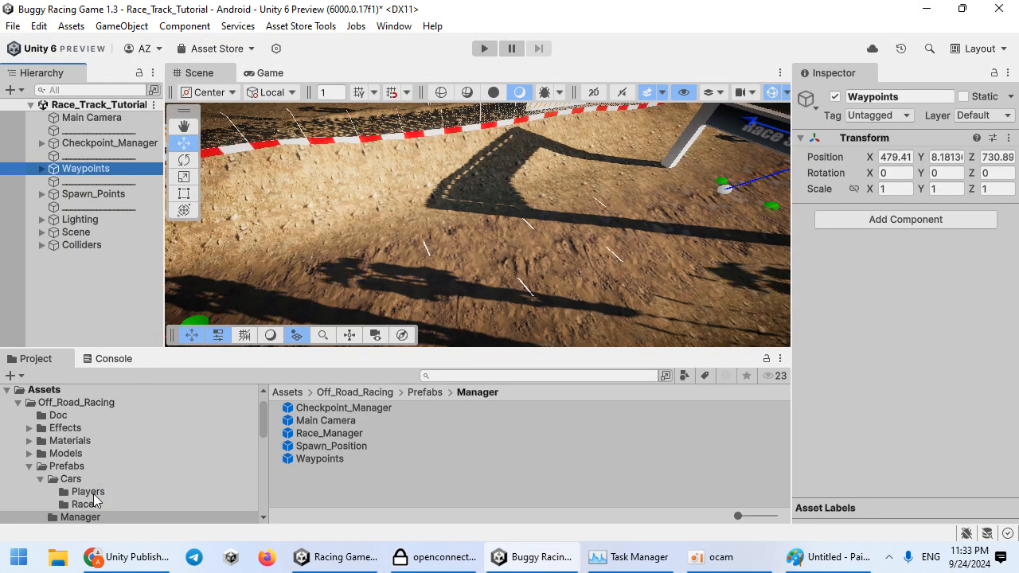
scroll(93, 476, down, 3)
click(92, 469)
drag(335, 436, 86, 126)
right_click(88, 130)
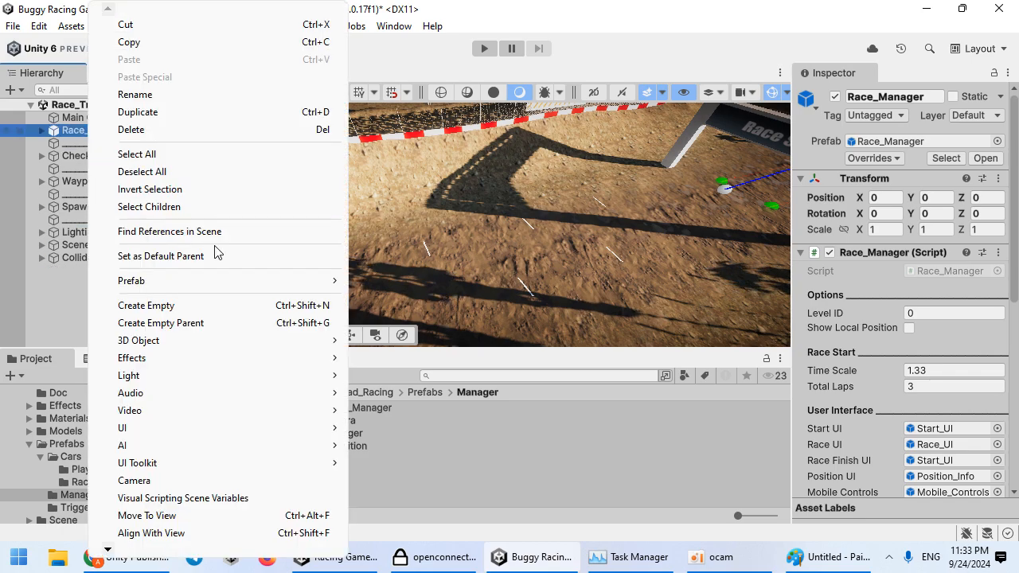
mouse_move(238, 280)
click(417, 423)
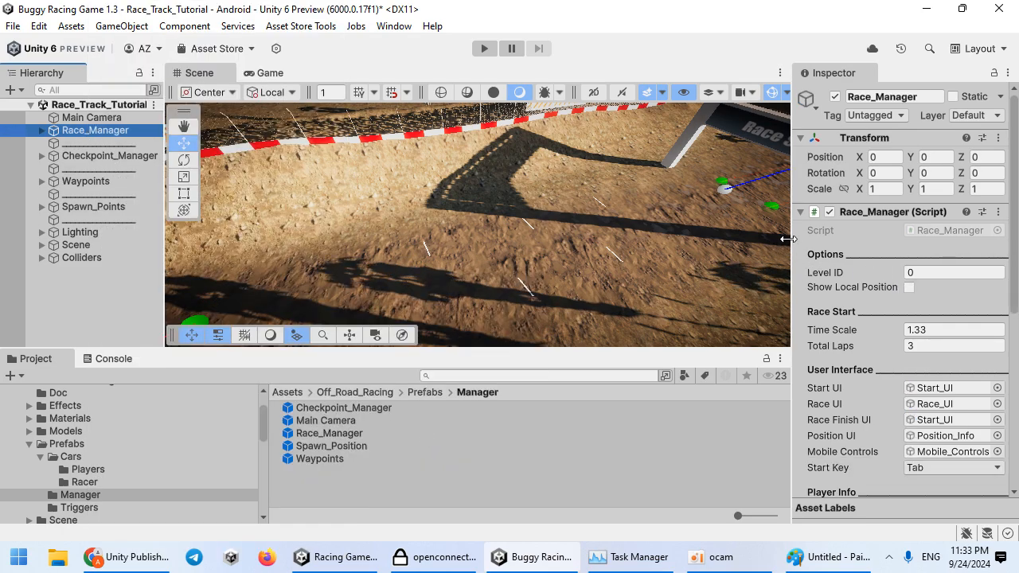
Widen the Inspector, list the scenes in the Off_Road_Racing/Scene folder, and set Race_Manager's Level ID to 2.
drag(787, 239, 682, 239)
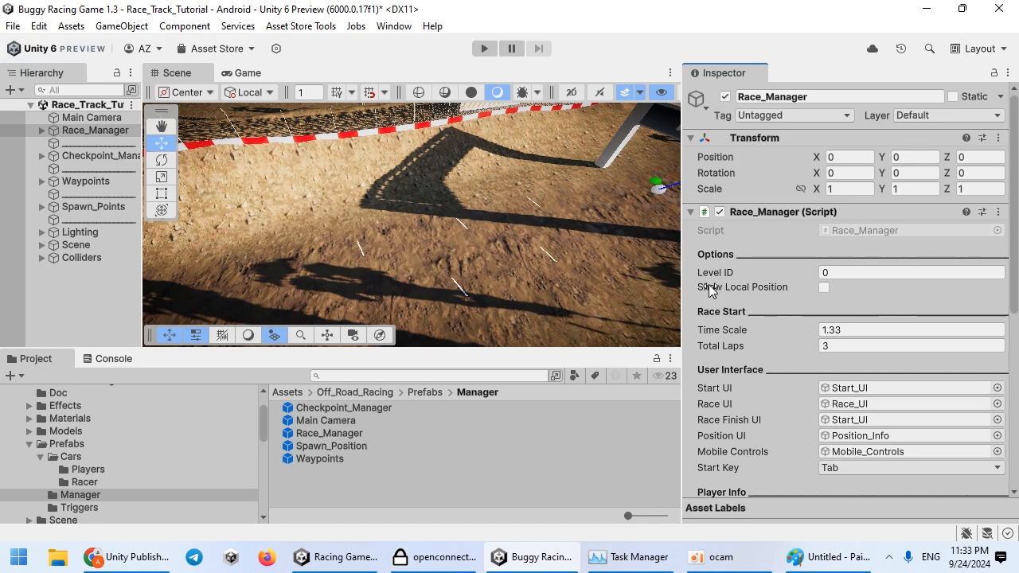
scroll(87, 419, down, 3)
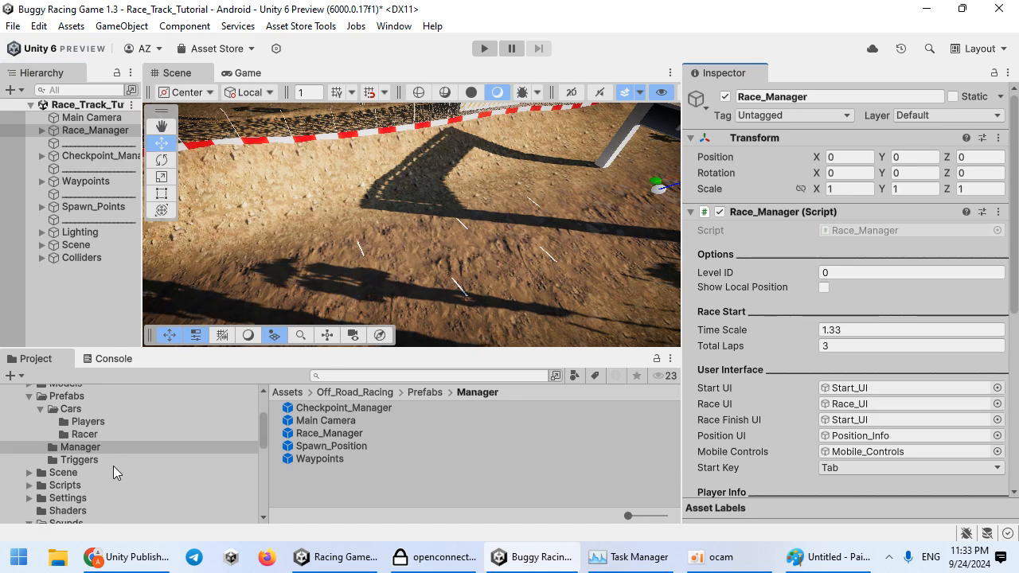
click(85, 472)
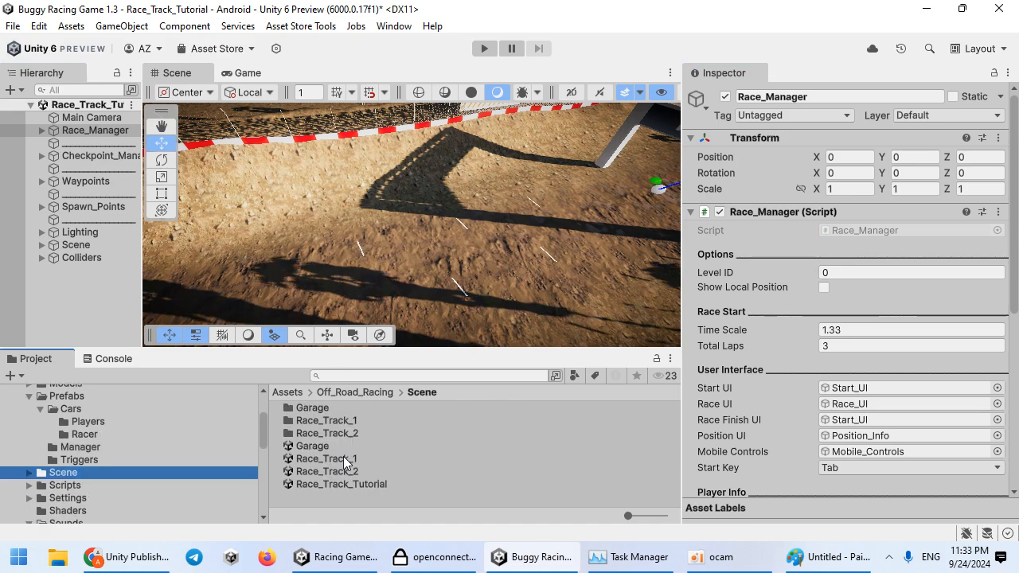
click(842, 270)
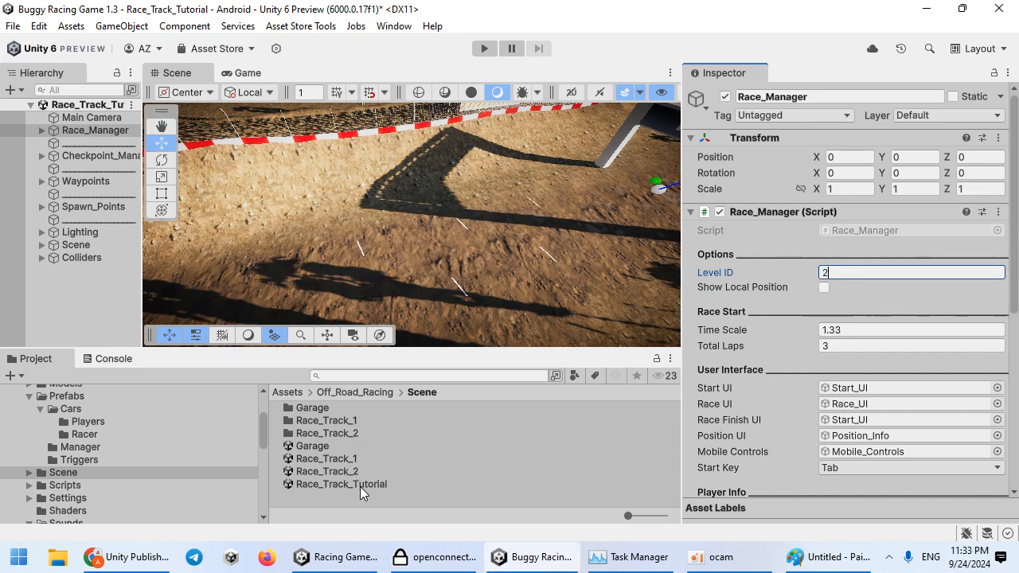
Test-run the scene, examine Race_Manager's Spawn Positions list in the Inspector, and stop the run.
click(836, 342)
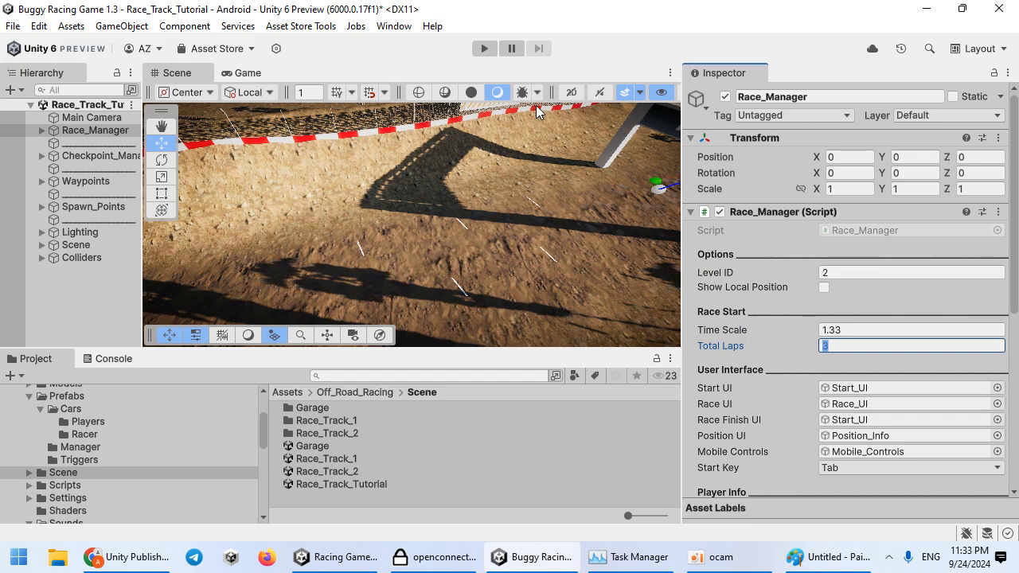
click(484, 49)
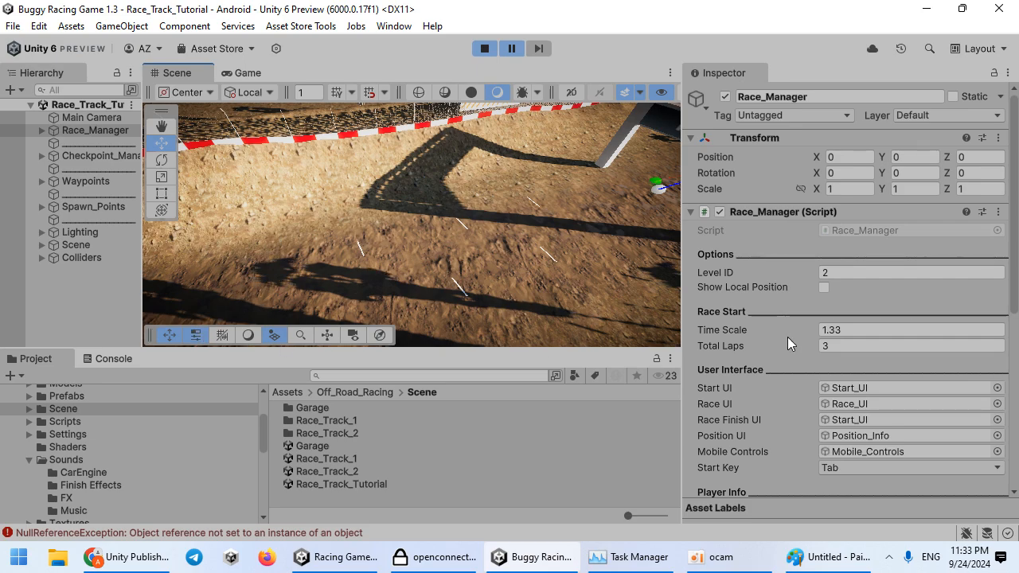
scroll(725, 337, down, 8)
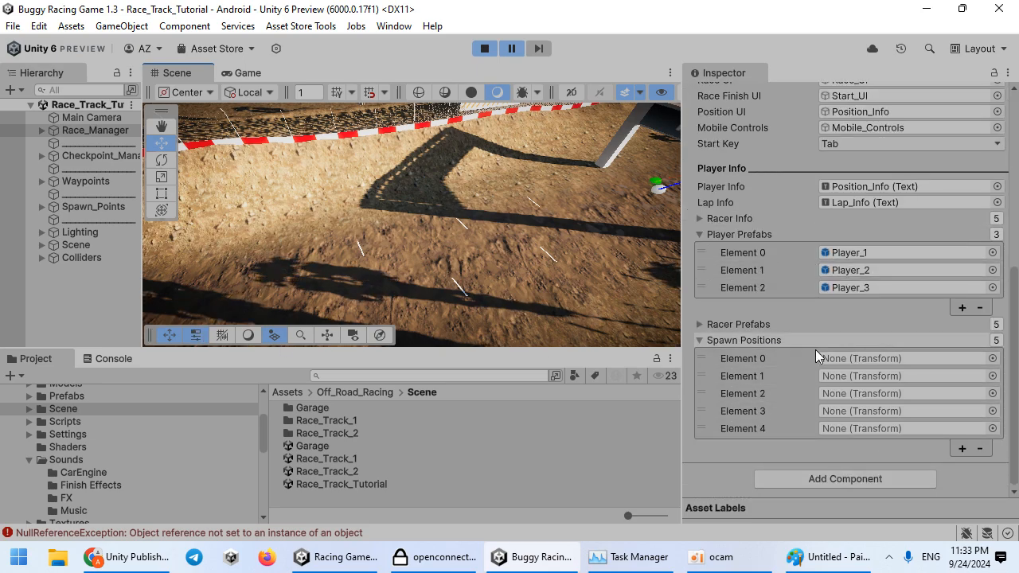
click(483, 48)
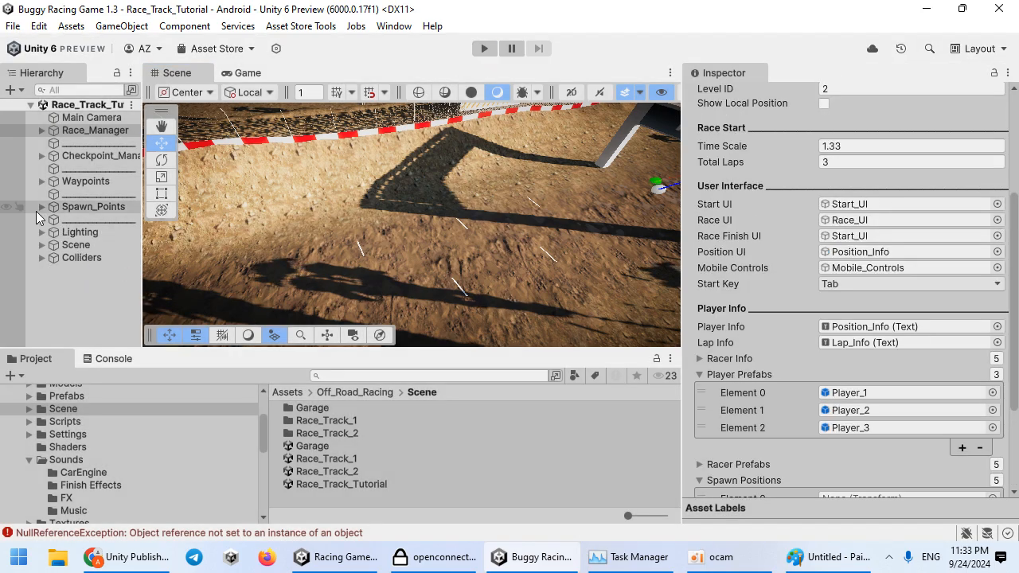
Expand Spawn_Points with all its Spawn_Position children and widen the Hierarchy so their full names fit.
click(36, 209)
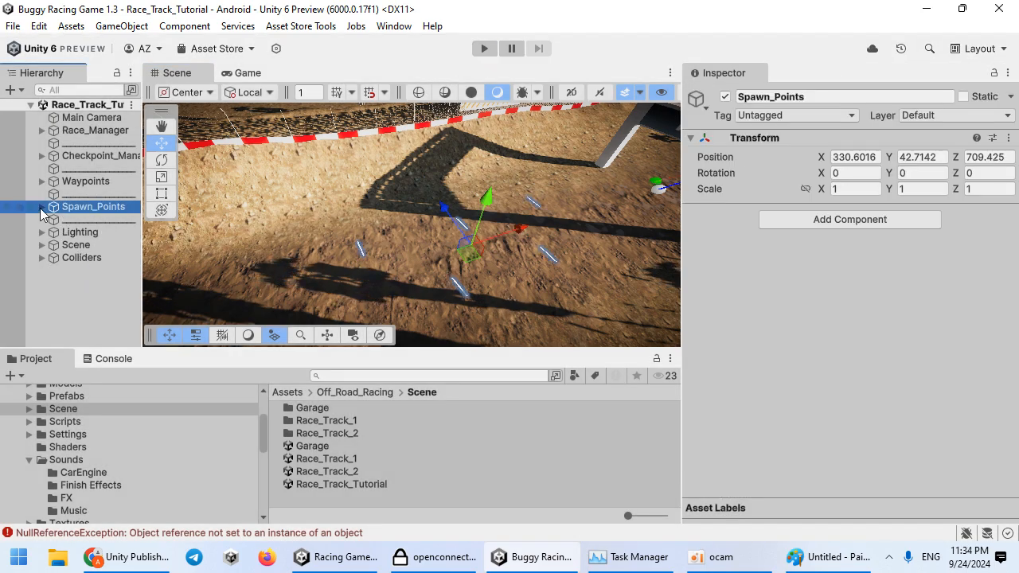
alt+click(42, 207)
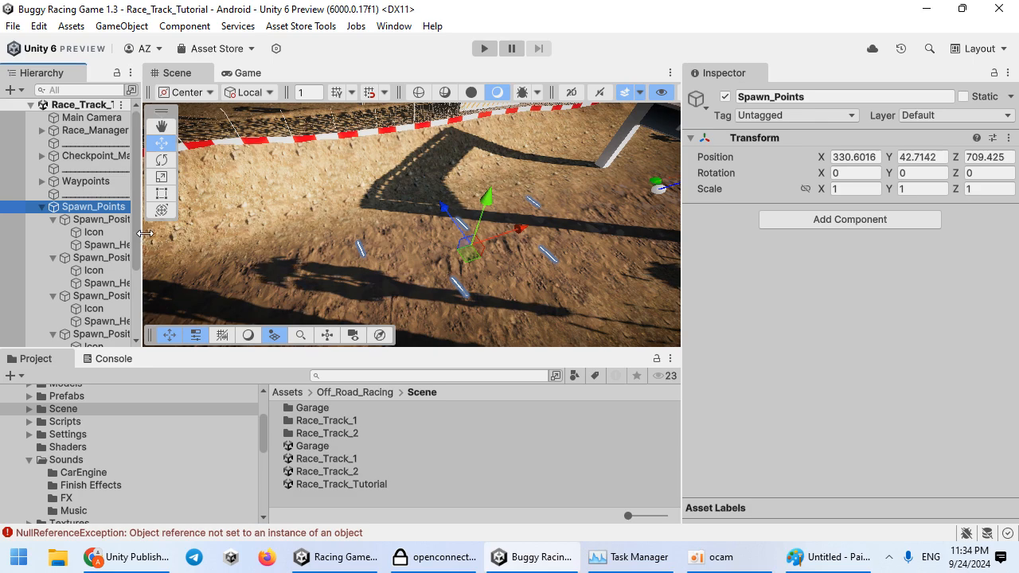
drag(144, 233, 225, 239)
scroll(127, 251, down, 3)
scroll(141, 316, up, 3)
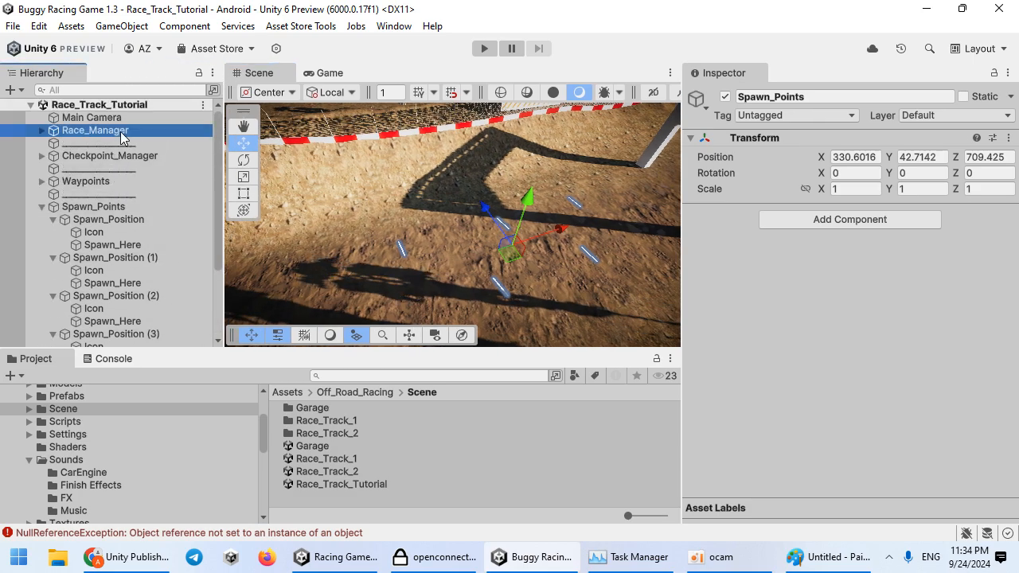
Assign the Spawn_Here transforms of the five Spawn_Position objects, in order, to Race_Manager's Spawn Positions Elements 0 to 4.
scroll(902, 351, down, 5)
scroll(144, 248, down, 3)
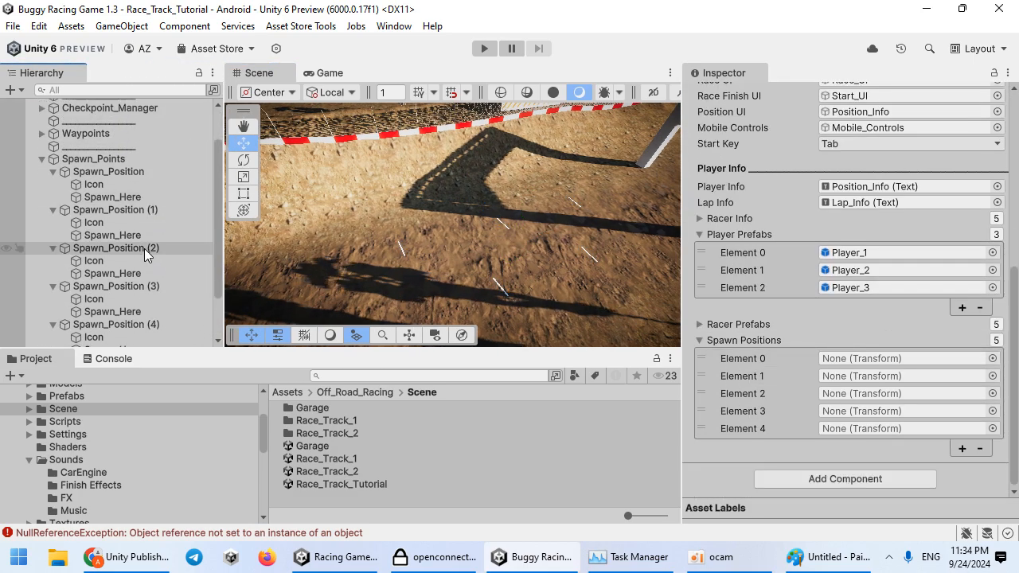
drag(114, 199, 860, 366)
drag(147, 238, 853, 383)
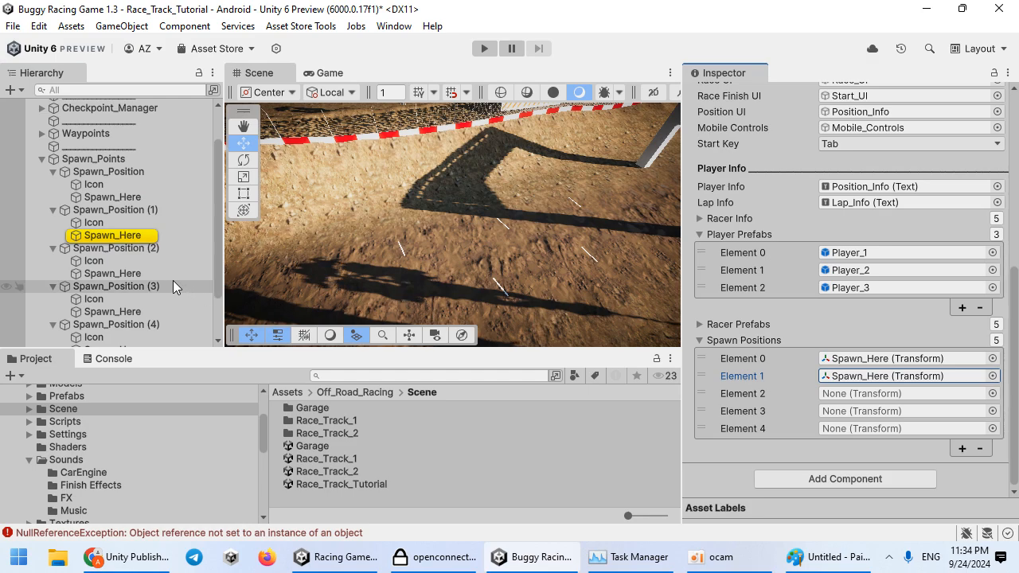
drag(885, 397, 885, 397)
drag(120, 312, 858, 417)
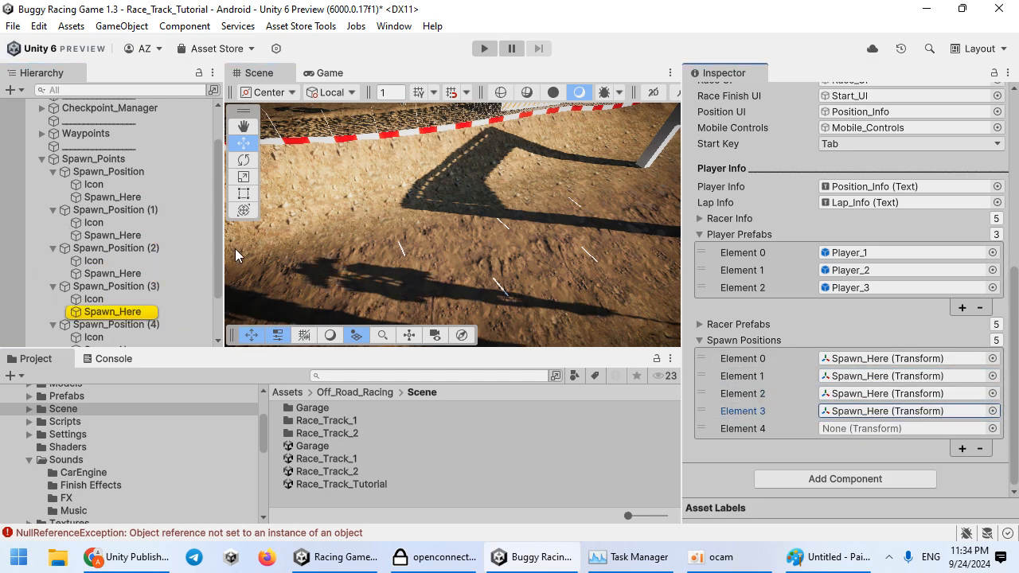
scroll(170, 272, down, 3)
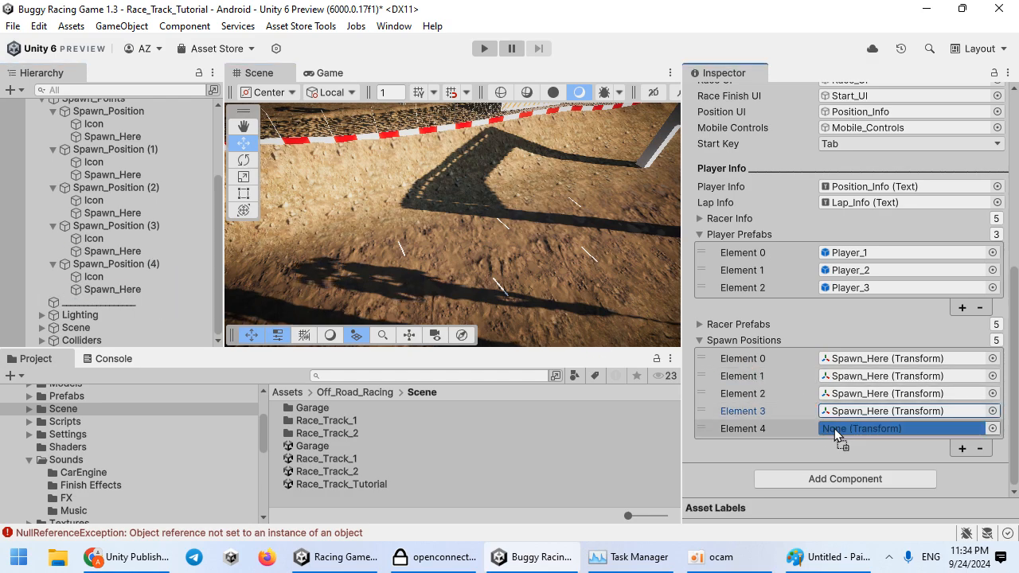
Test-run the scene, start the race, drive the buggy along the track among the AI cars, and stop the run.
click(483, 49)
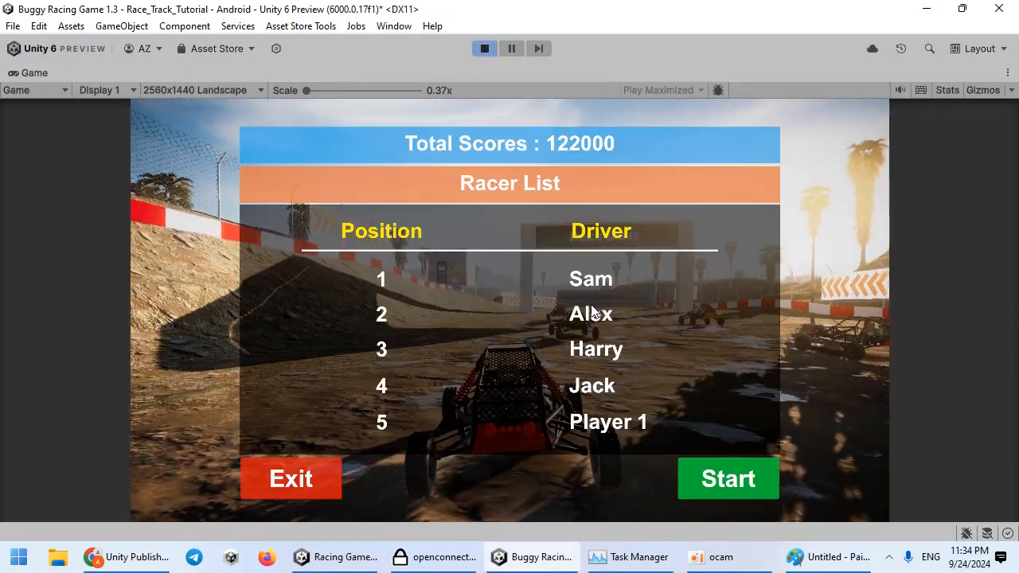
click(718, 468)
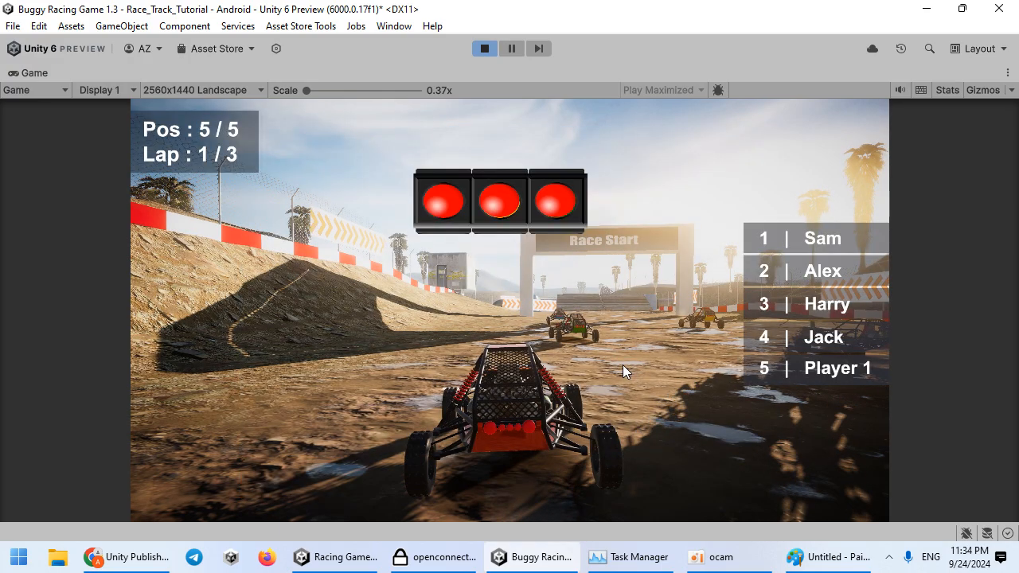
key(Up)
key(Up)
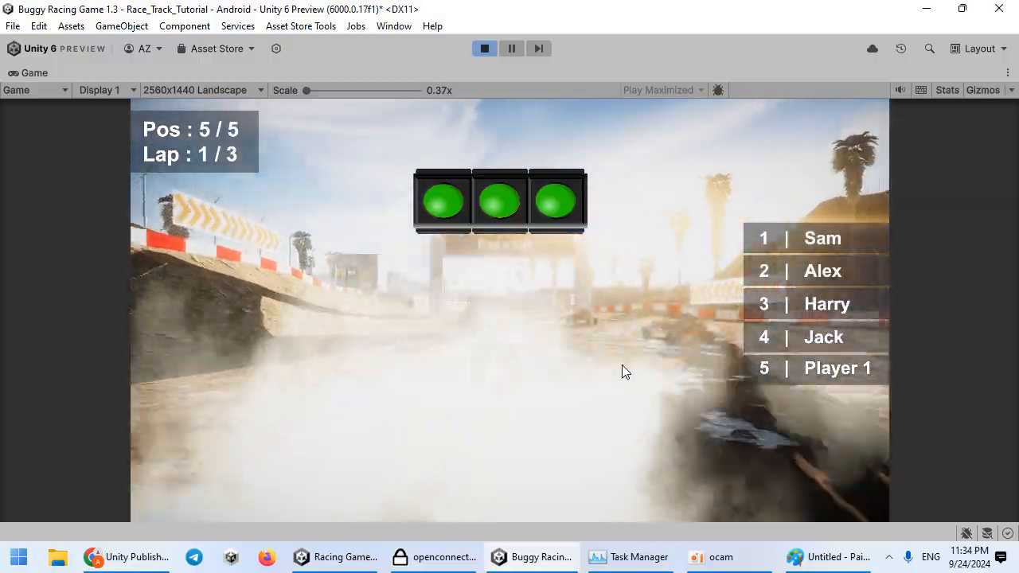
key(Up)
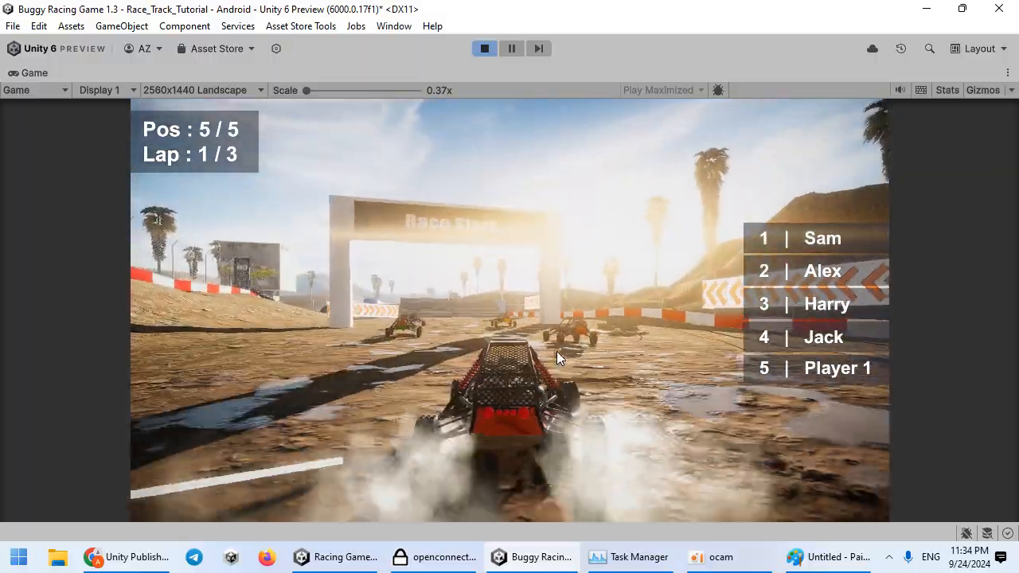
key(Up)
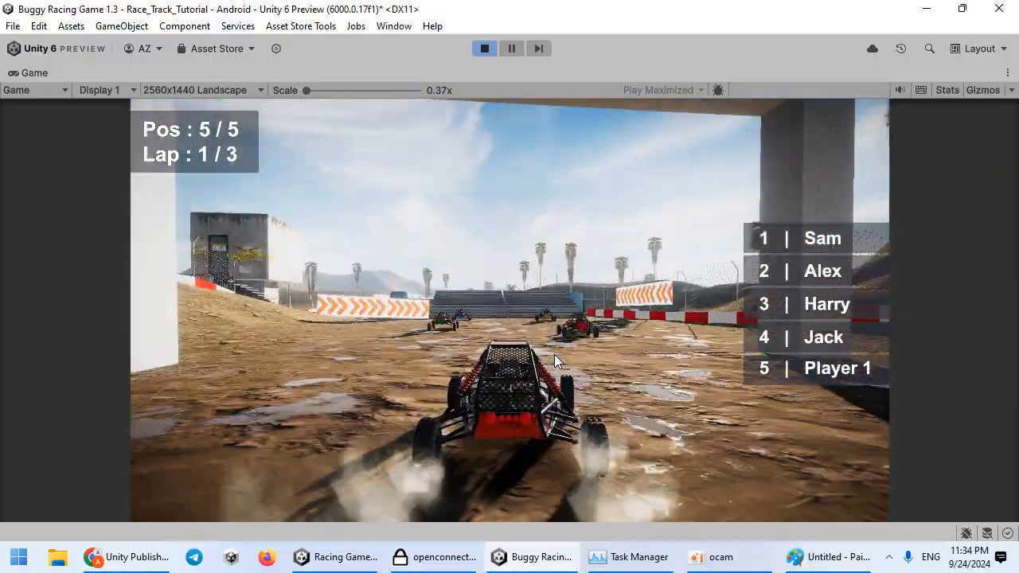
key(Up)
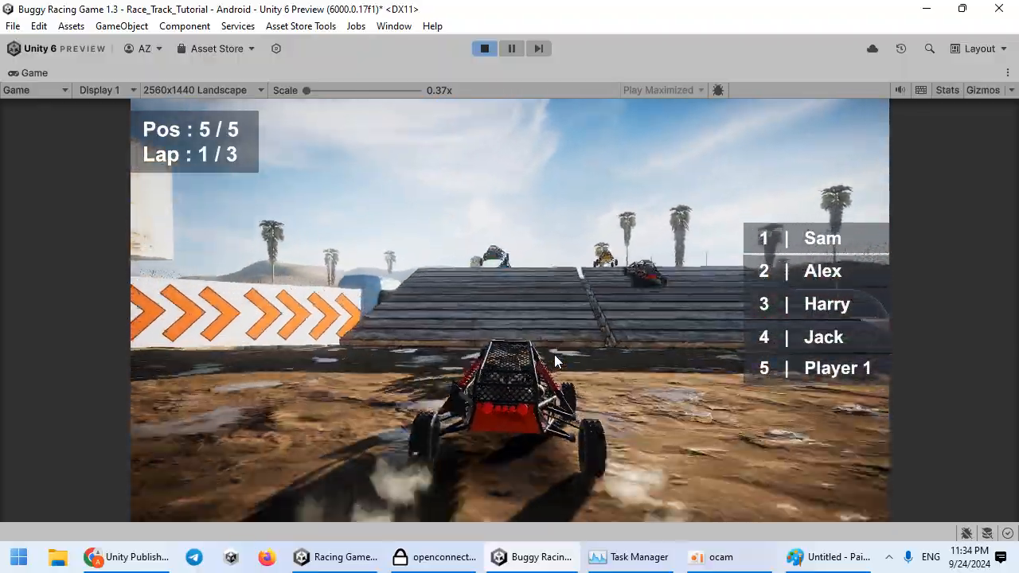
key(Up)
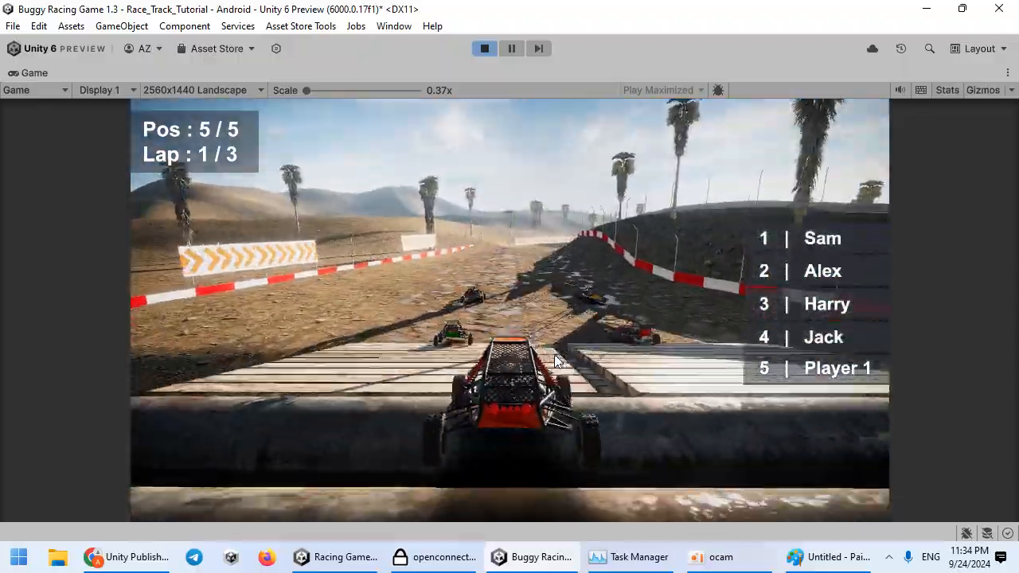
key(Up)
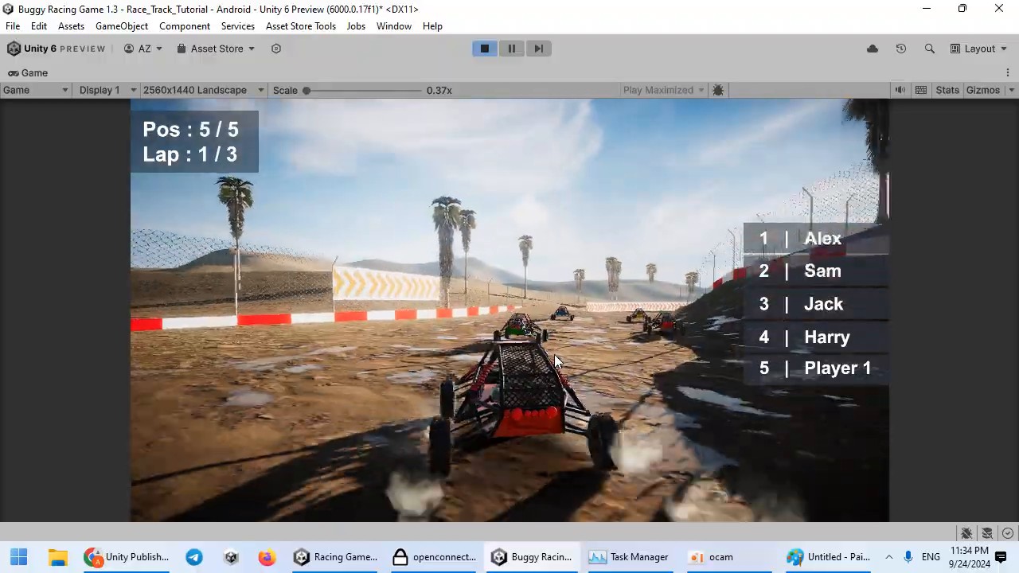
key(Up)
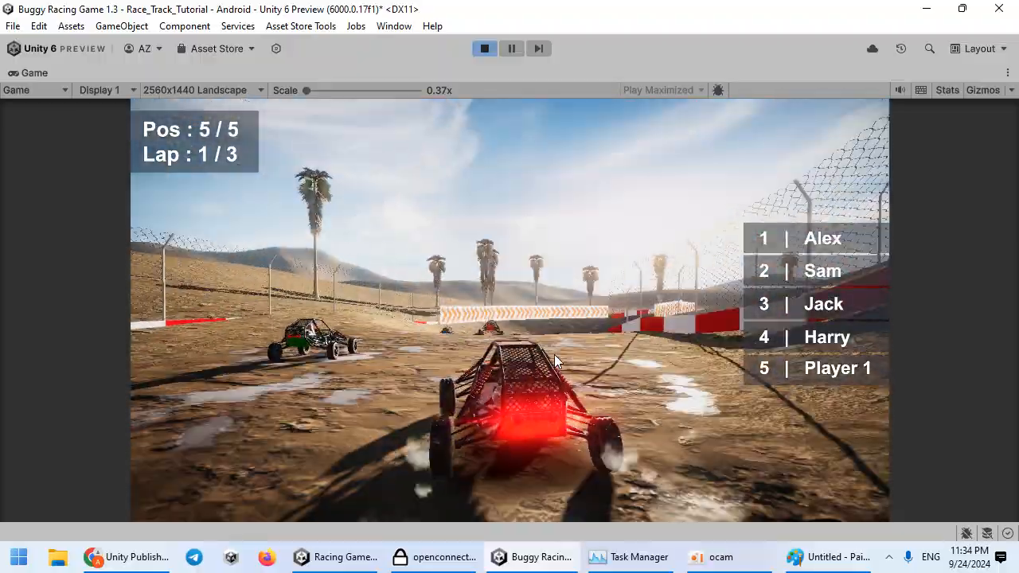
key(Up)
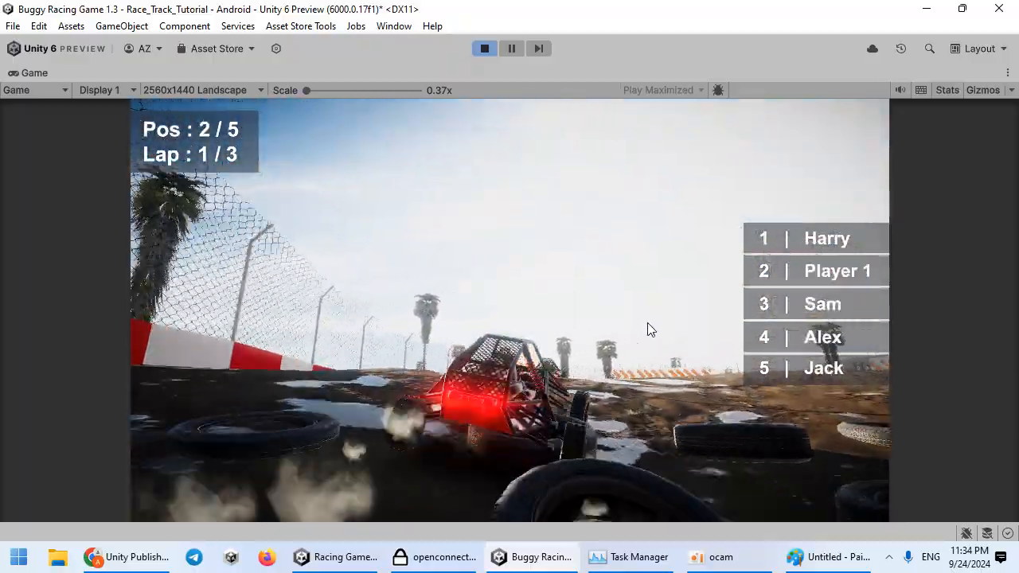
key(Up)
key(Up)
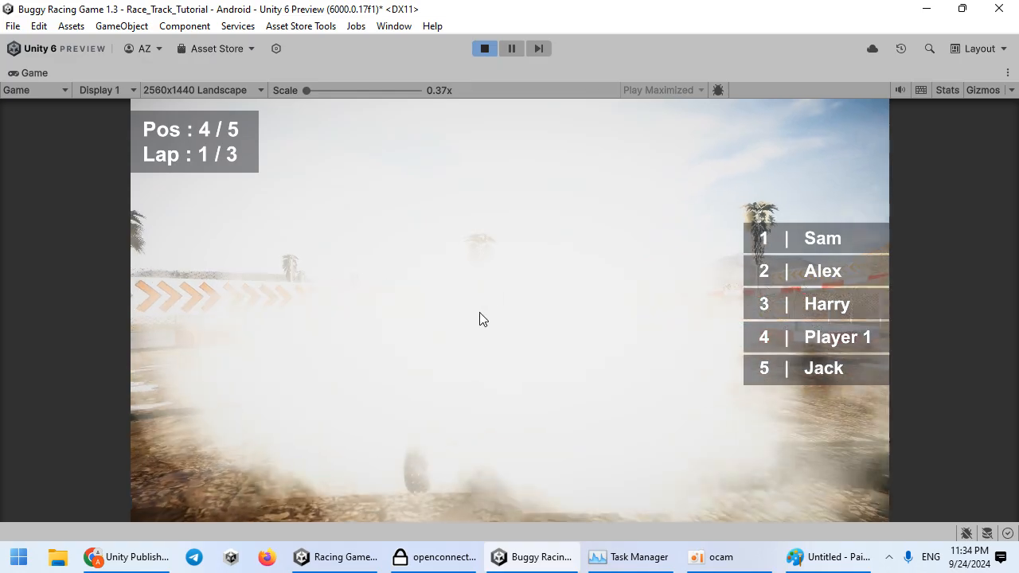
click(485, 49)
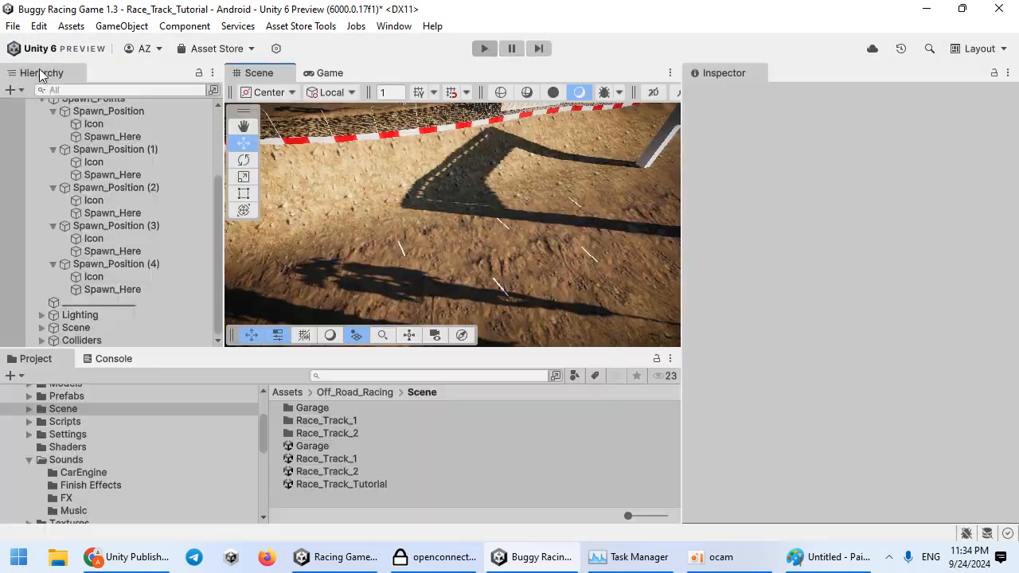
After checking the setup list in Paint, place the Speed_Limiter prefab from Prefabs/Triggers into the scene near the spawn points.
click(839, 567)
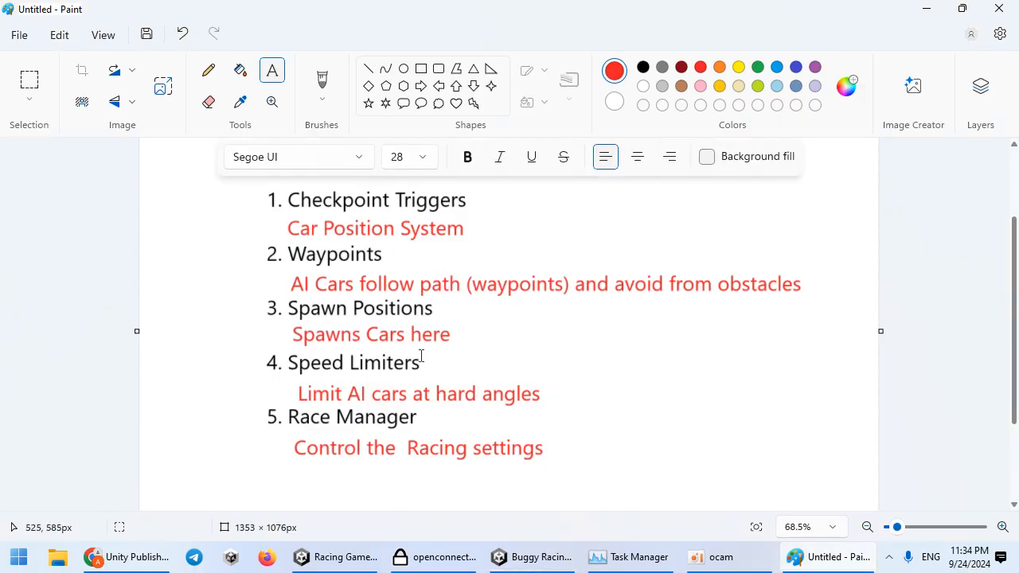
click(925, 14)
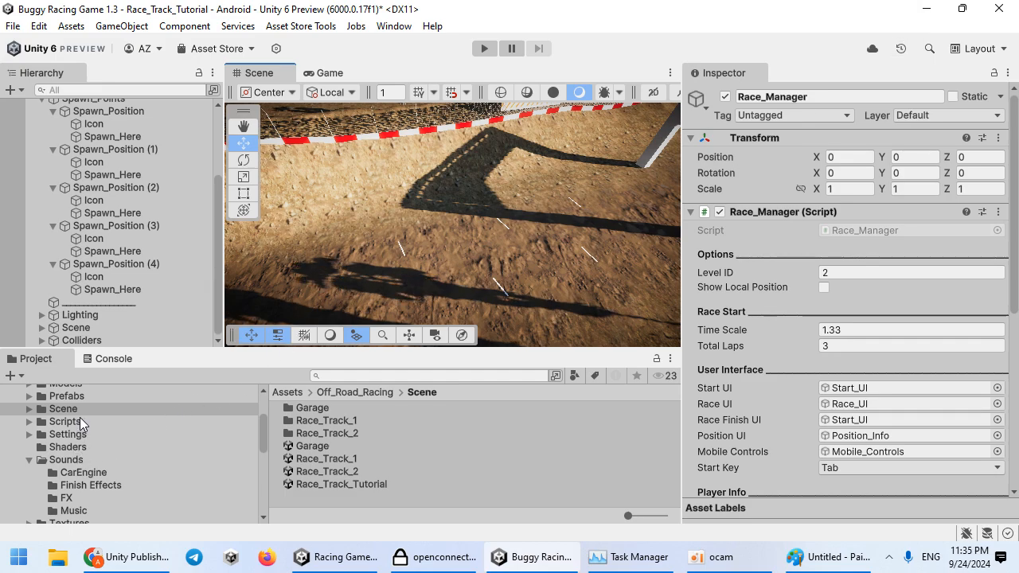
scroll(80, 418, up, 3)
click(83, 491)
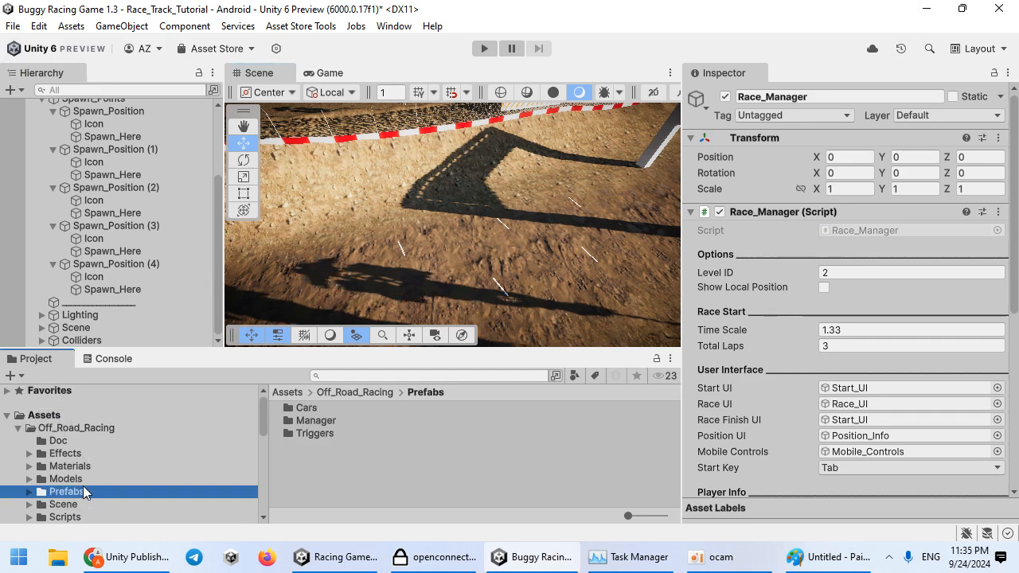
double_click(331, 433)
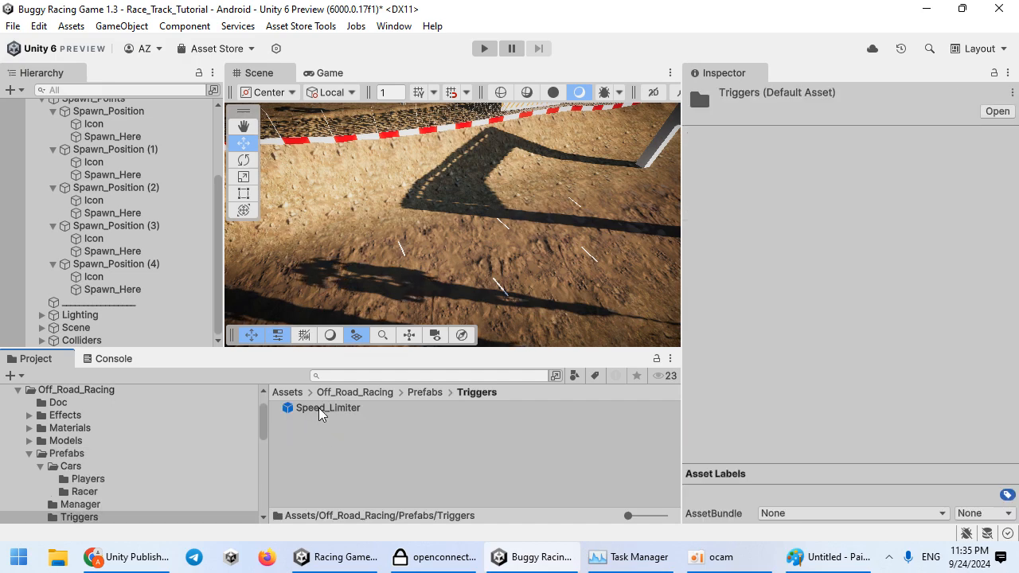
drag(505, 237, 504, 234)
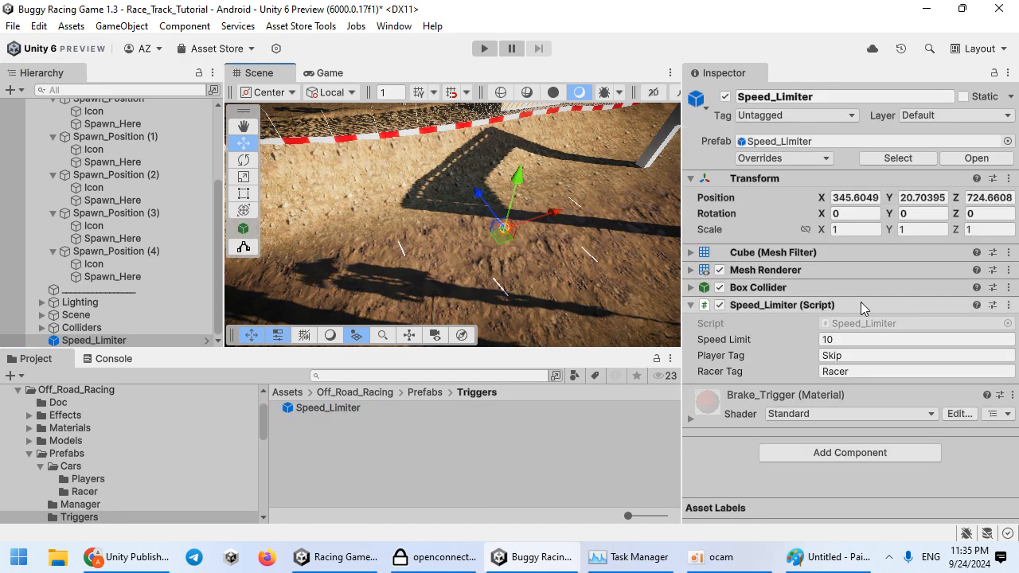
Maximize the Scene view, move the Speed_Limiter along the track past the start gate, and scale it up into a large box.
double_click(262, 75)
scroll(512, 321, down, 10)
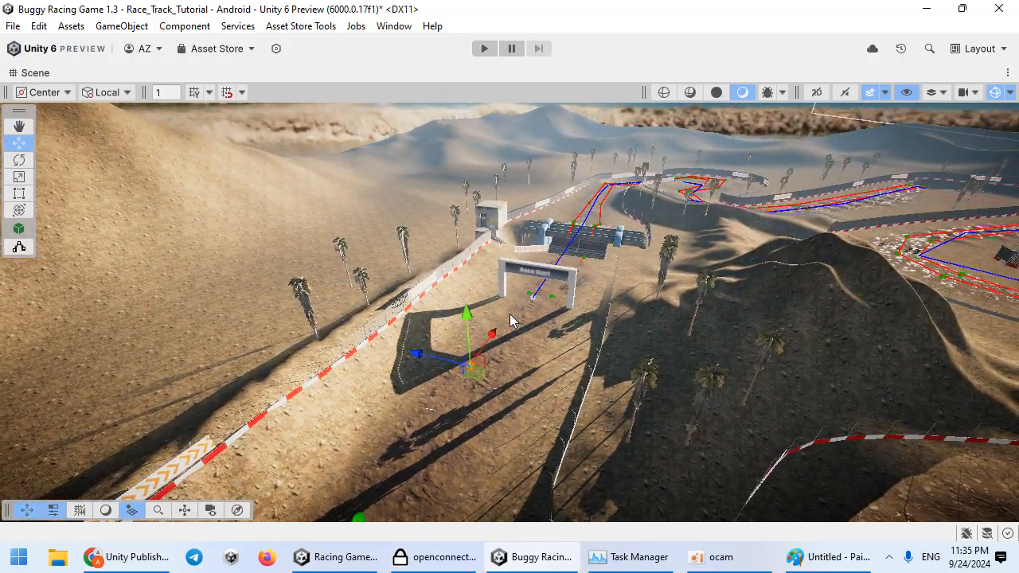
middle_drag(490, 382, 456, 433)
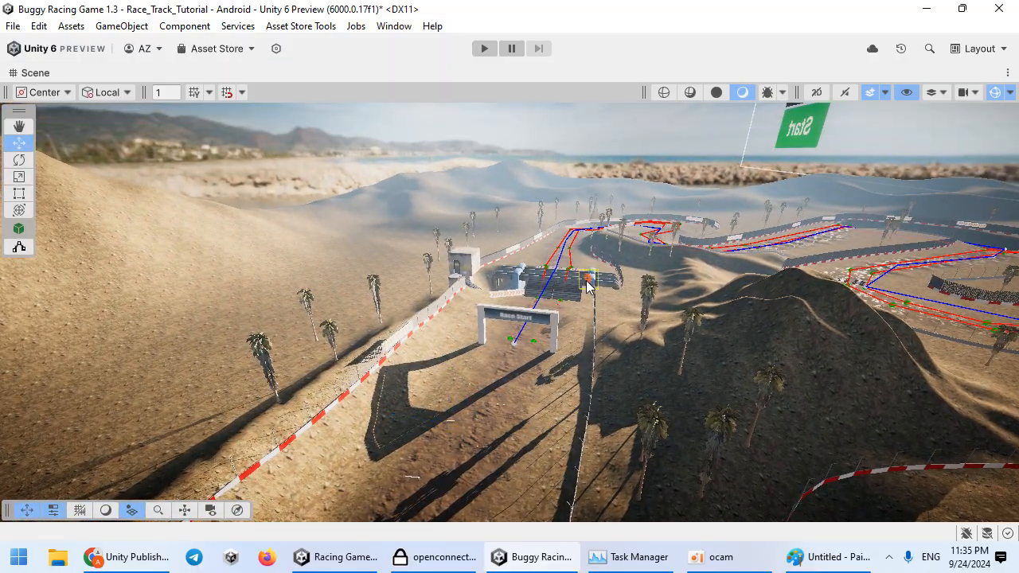
click(603, 241)
key(f)
alt+drag(498, 296, 776, 316)
click(812, 387)
key(f)
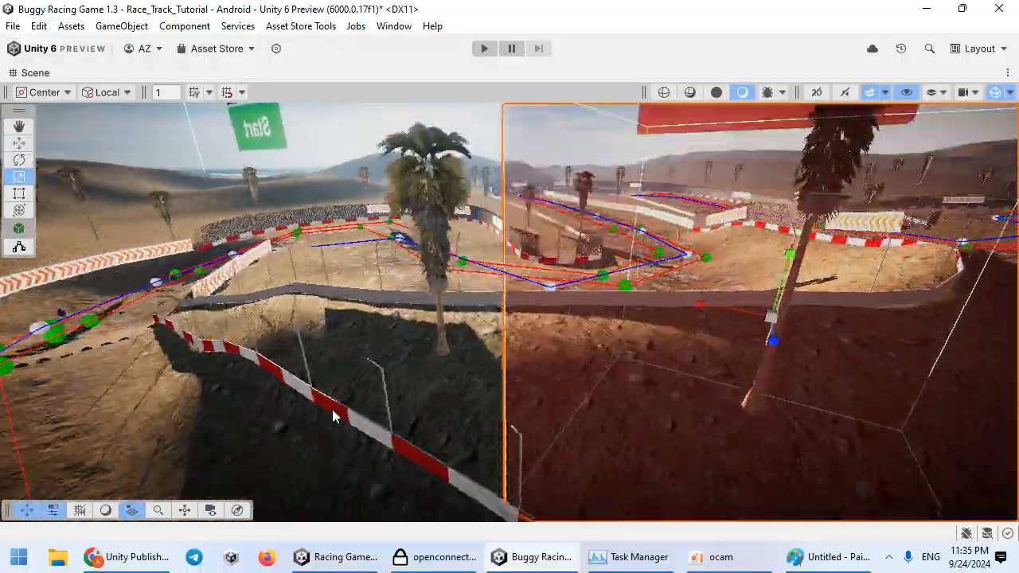
Move the Speed_Limiter box onto the sharp bend of the track where the waypoint path turns back.
alt+drag(650, 437, 653, 413)
click(343, 313)
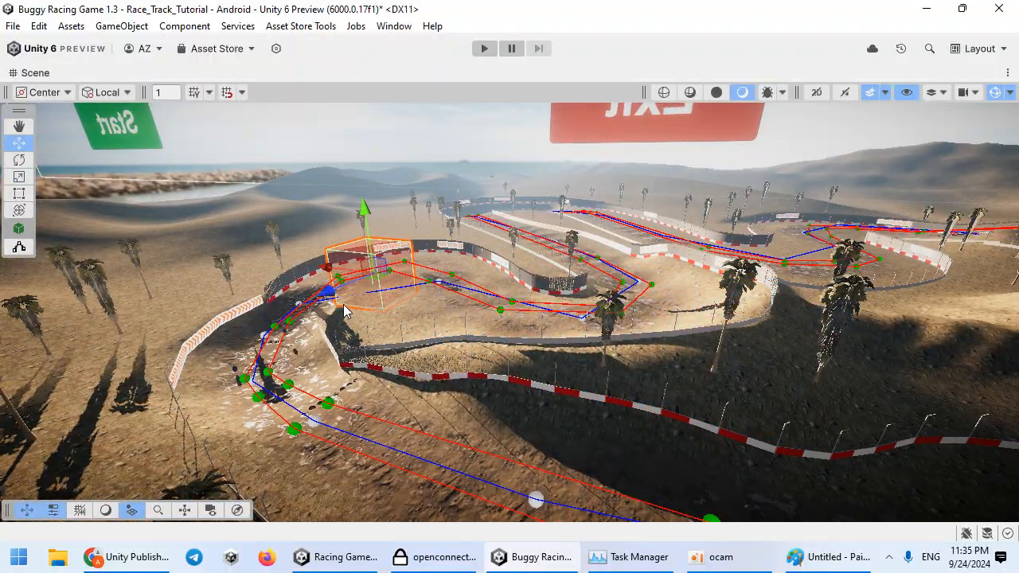
key(f)
alt+drag(305, 354, 804, 341)
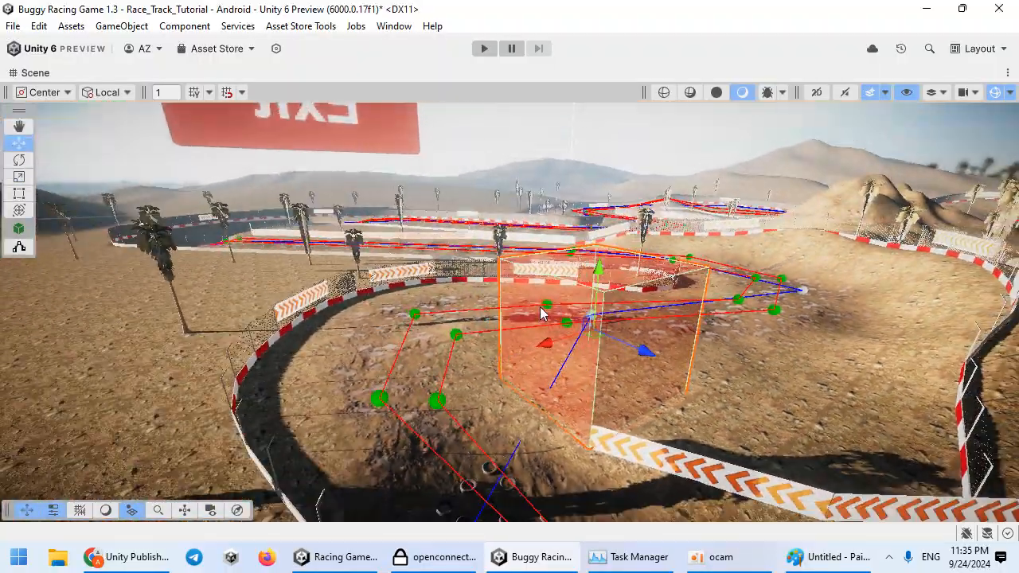
Widen the Speed_Limiter box and adjust its placement so it covers the full width of the sharp bend.
key(r)
key(w)
alt+drag(510, 319, 474, 343)
key(r)
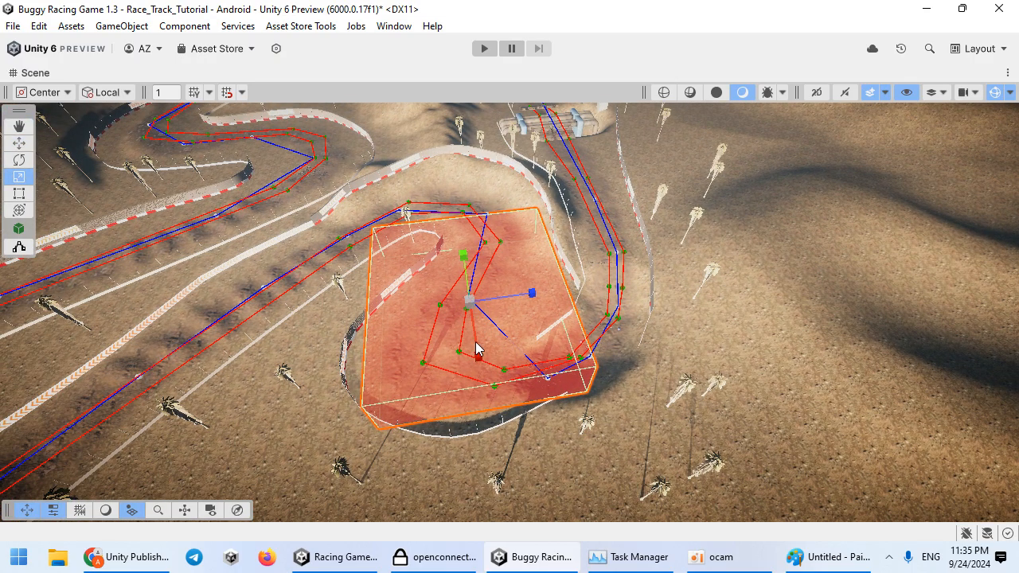
drag(483, 316, 472, 275)
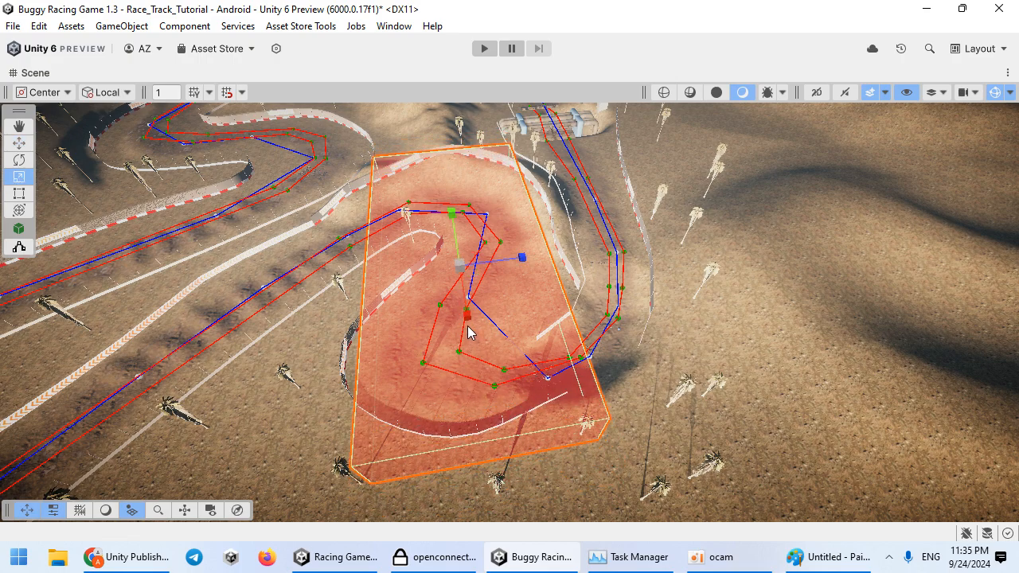
Widen the Speed_Limiter over the sharp bend, and place a rotated copy of the box over the next hairpin.
drag(522, 299, 474, 270)
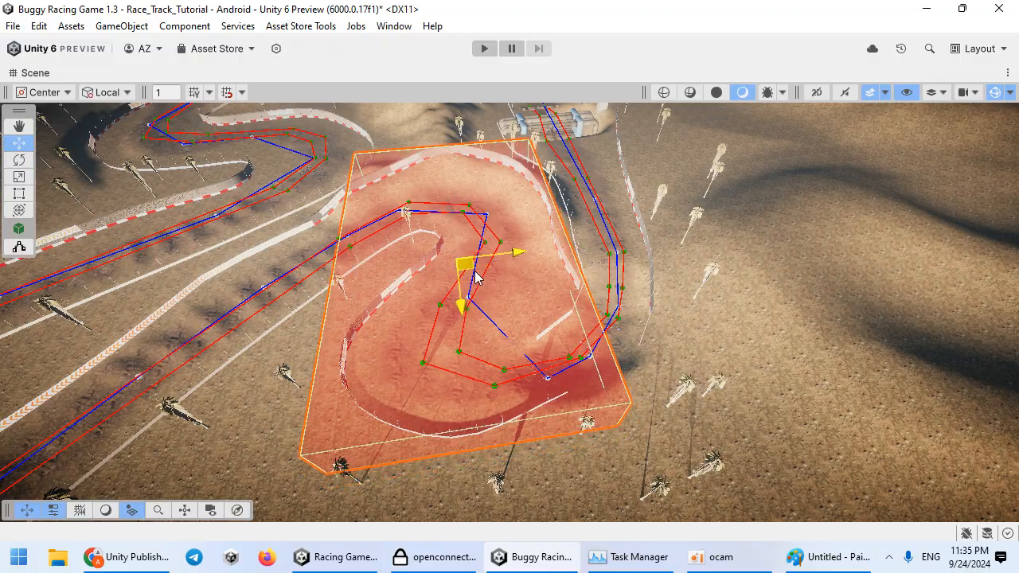
right_drag(474, 273, 392, 280)
right_drag(512, 330, 696, 331)
drag(696, 331, 255, 325)
key(e)
drag(314, 367, 405, 297)
Place another copy of the Speed_Limiter box over the third bend and resize it to span the full track there.
key(r)
key(f)
key(w)
right_drag(458, 326, 414, 406)
drag(410, 410, 490, 165)
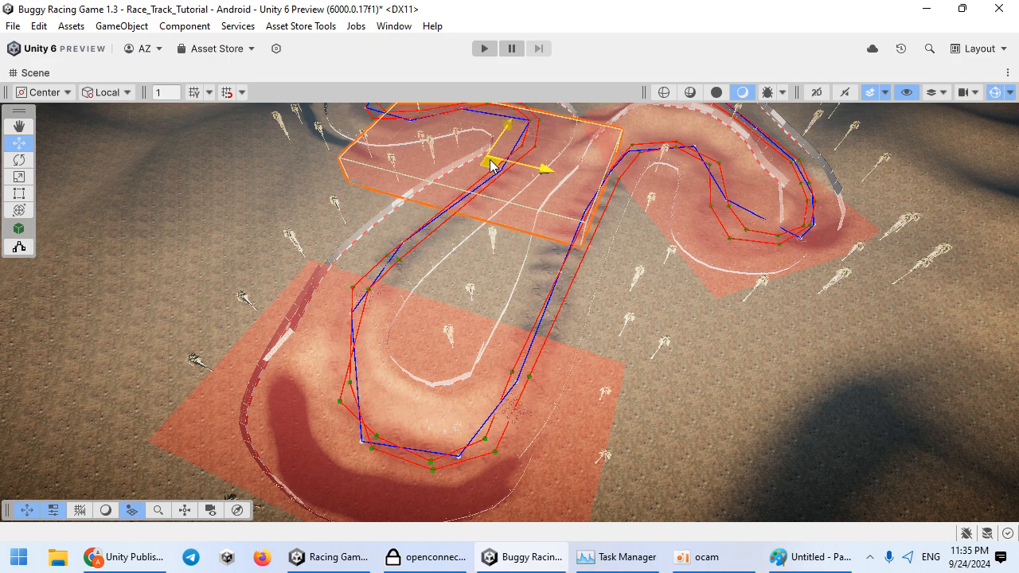
key(f)
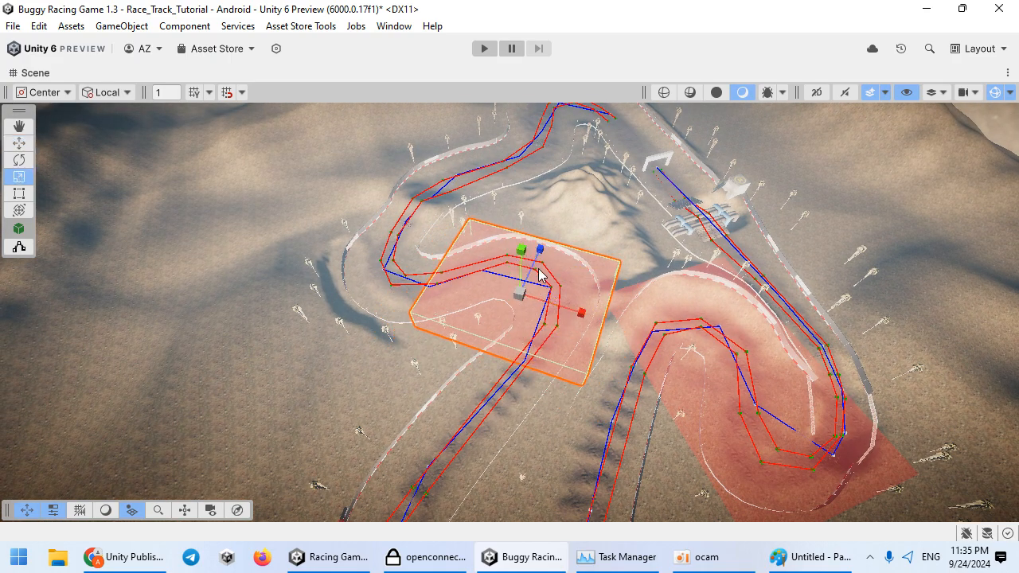
key(w)
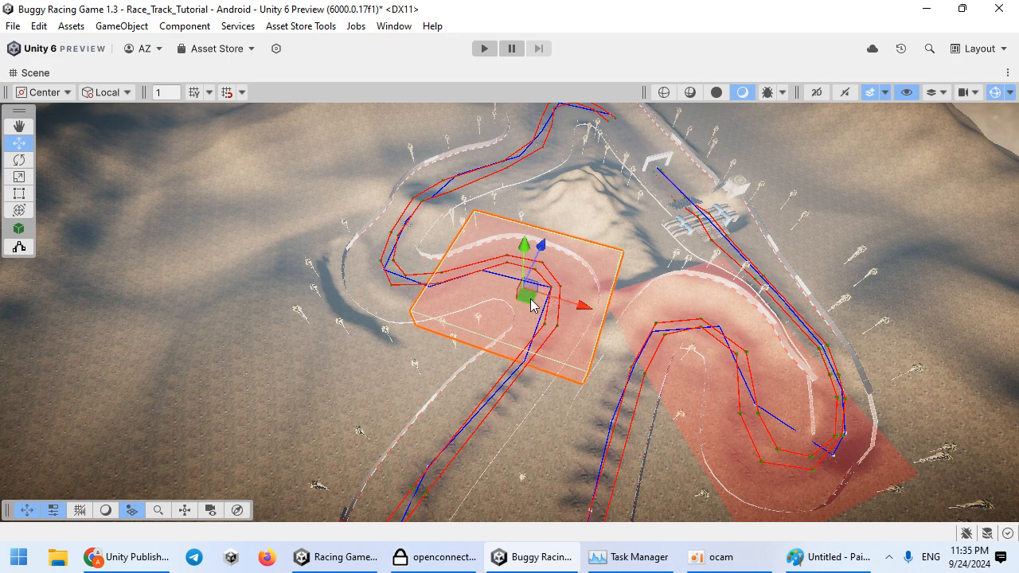
Place two more Speed_Limiter copies, one over the adjoining fourth bend and one rotated and enlarged over the far bend before the start gate.
drag(531, 305, 398, 282)
middle_drag(461, 293, 351, 390)
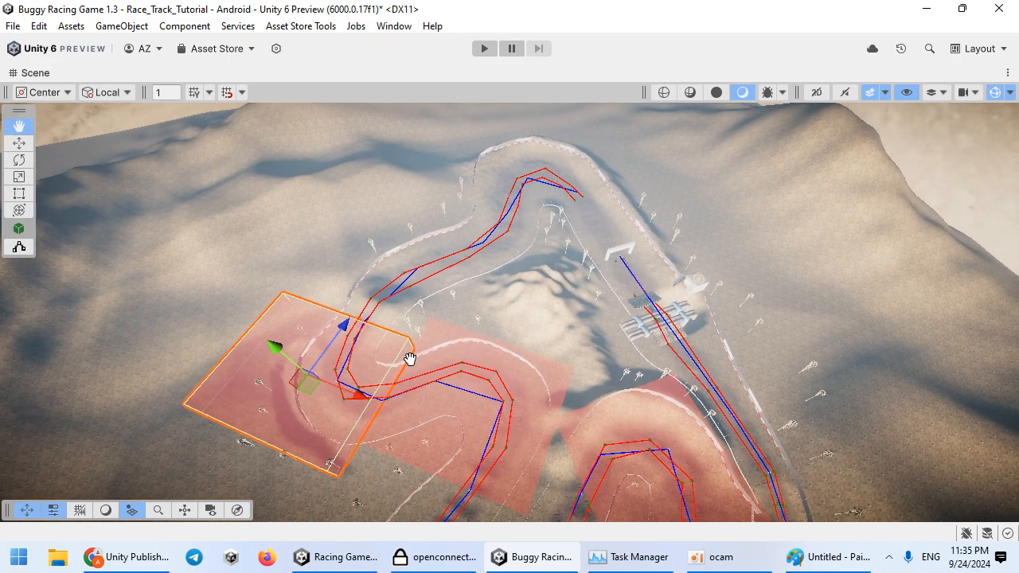
drag(304, 401, 481, 225)
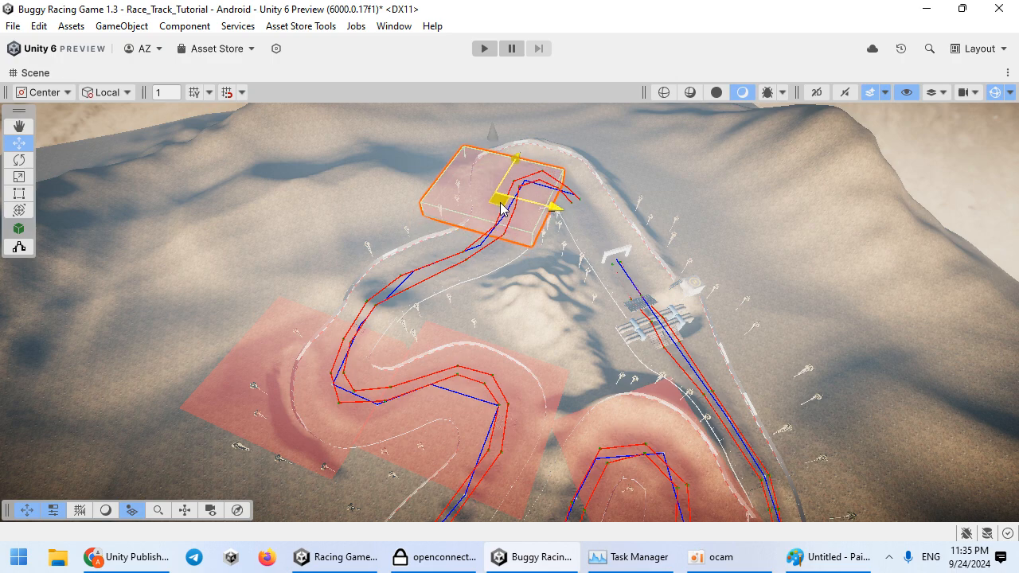
key(r)
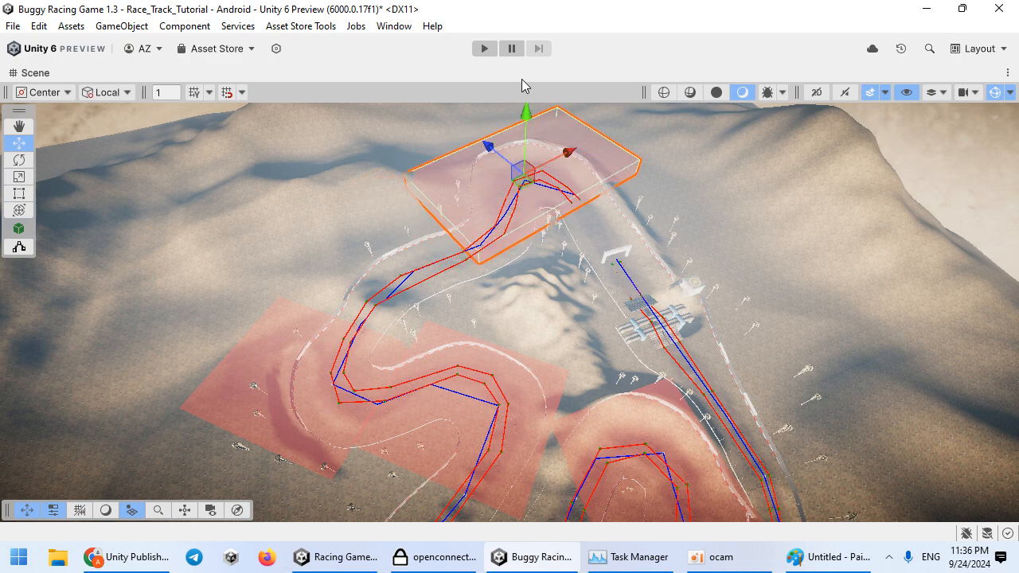
Unpack the five Speed_Limiter prefab instances and create an empty object named Speed Limiters.
key(shift+space)
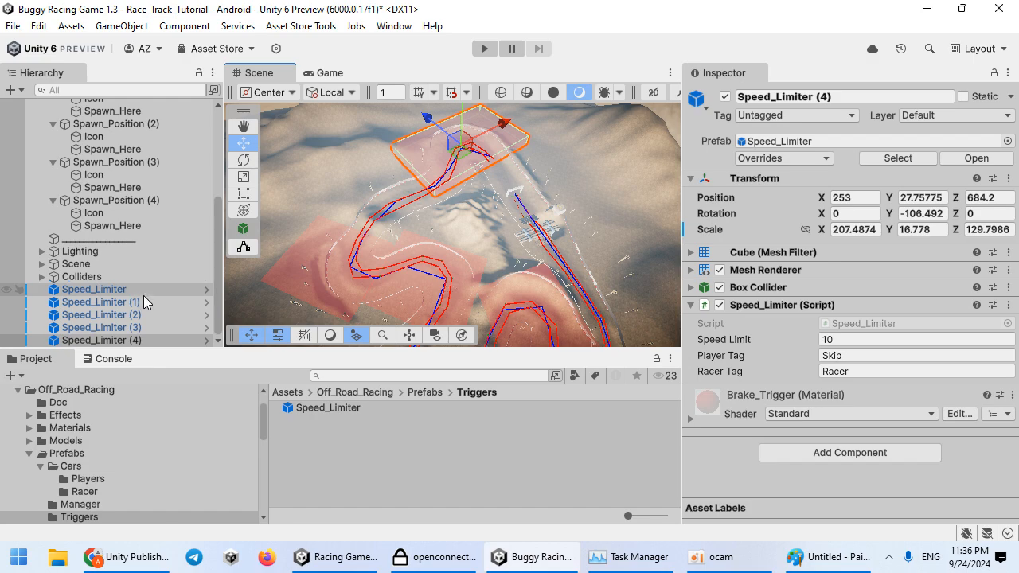
shift+click(144, 292)
right_click(141, 293)
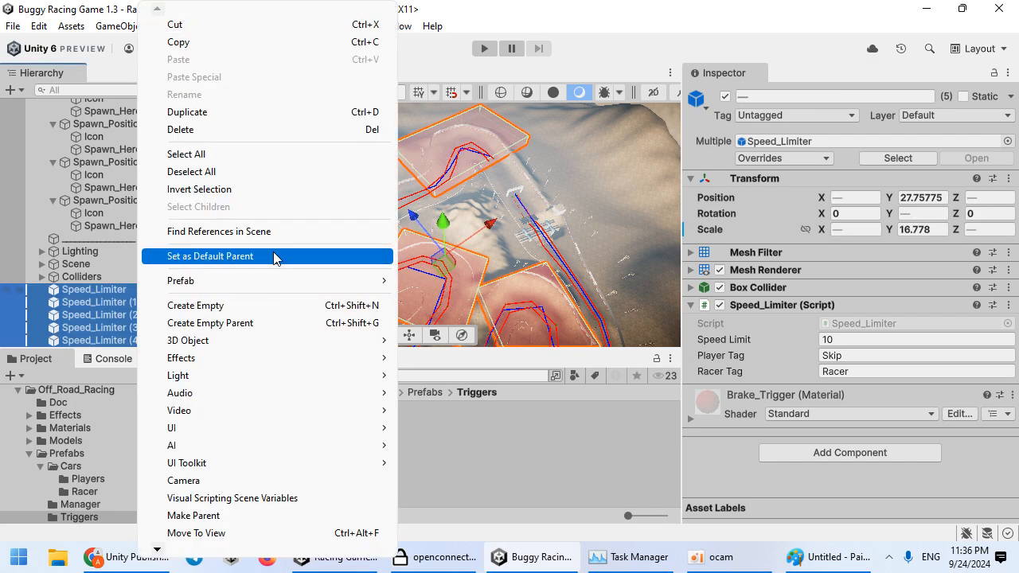
mouse_move(275, 283)
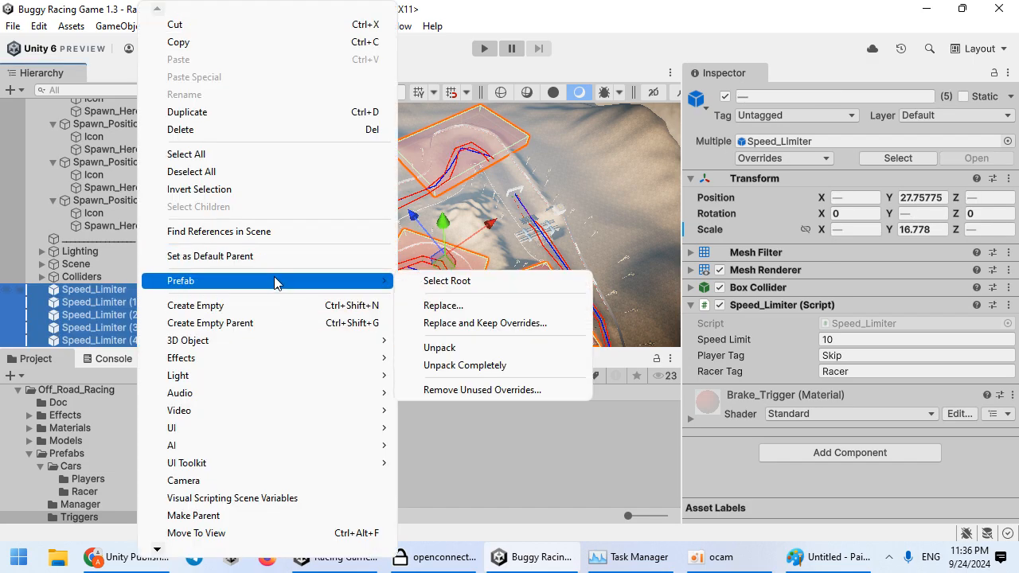
click(475, 352)
click(120, 26)
click(183, 44)
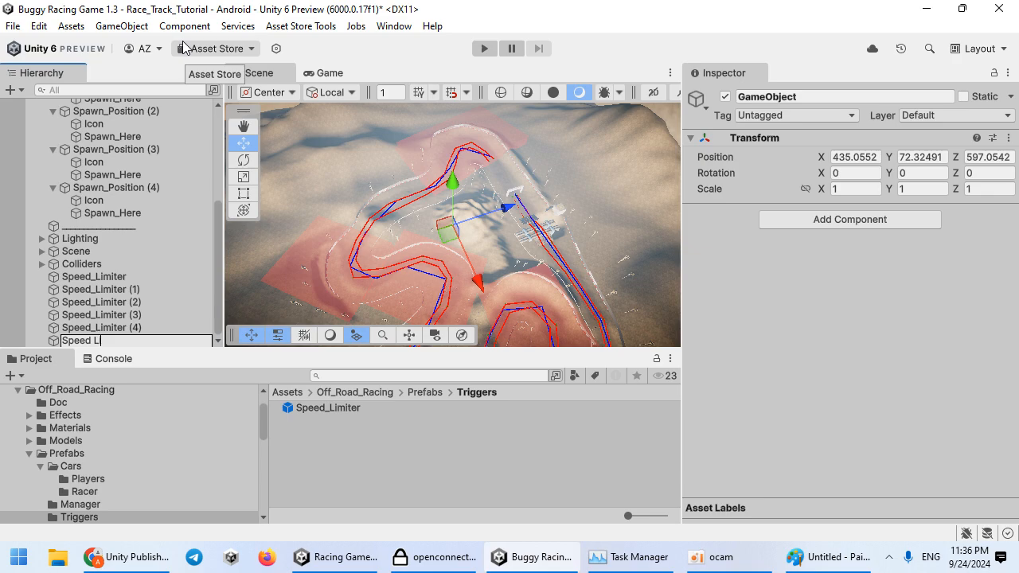
Parent the five Speed_Limiter objects to Speed Limiters and disable their Mesh Renderer.
click(133, 277)
shift+click(144, 327)
drag(136, 331, 137, 342)
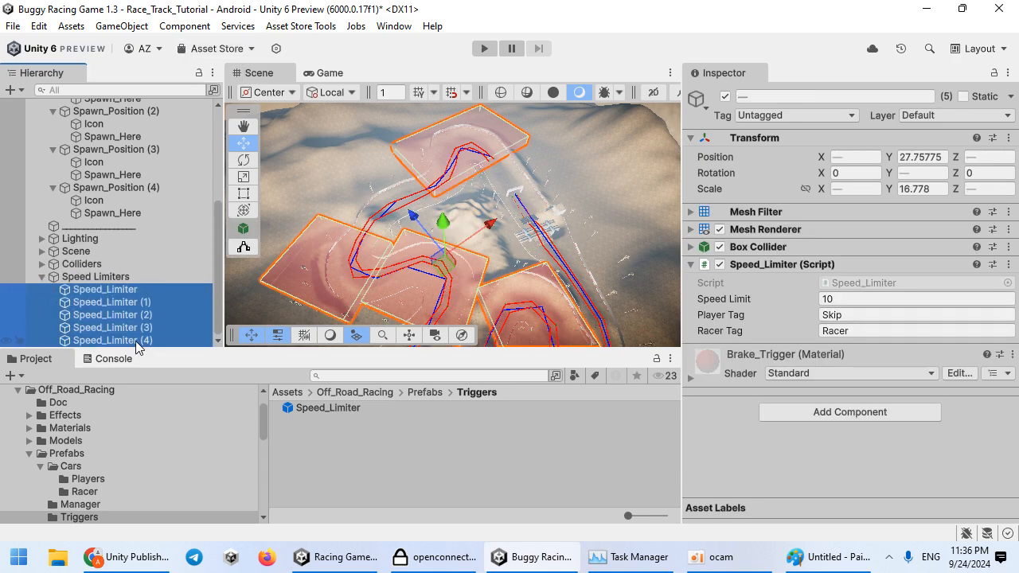
click(720, 229)
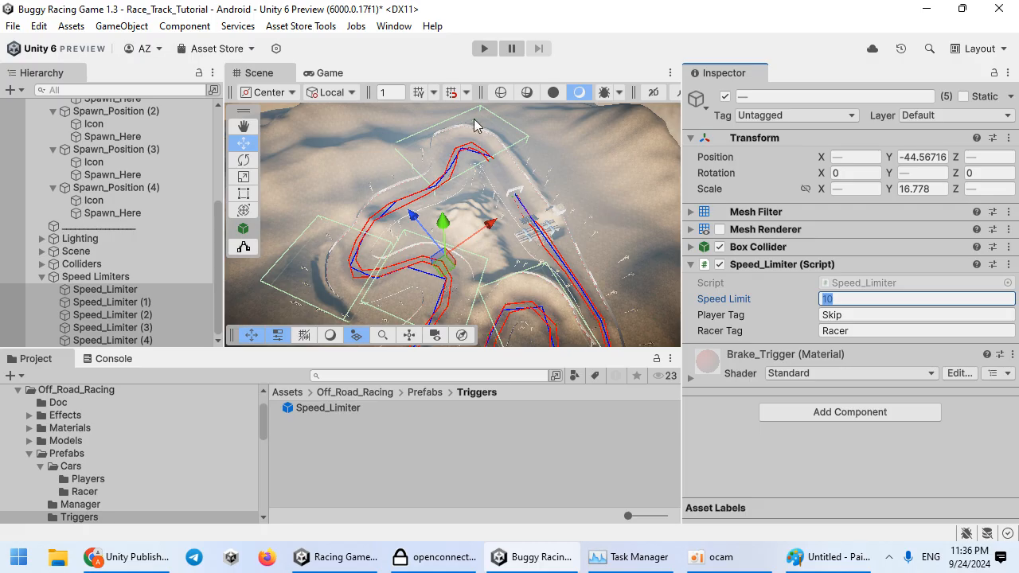
Play-test the race by driving the buggy around the track against the AI racers, and stop play mode.
click(481, 49)
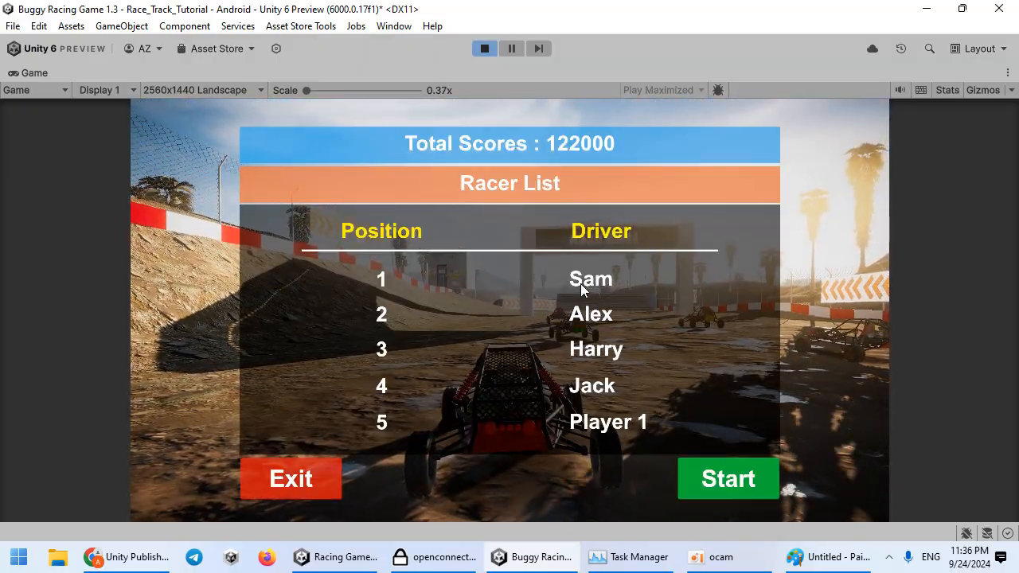
click(682, 465)
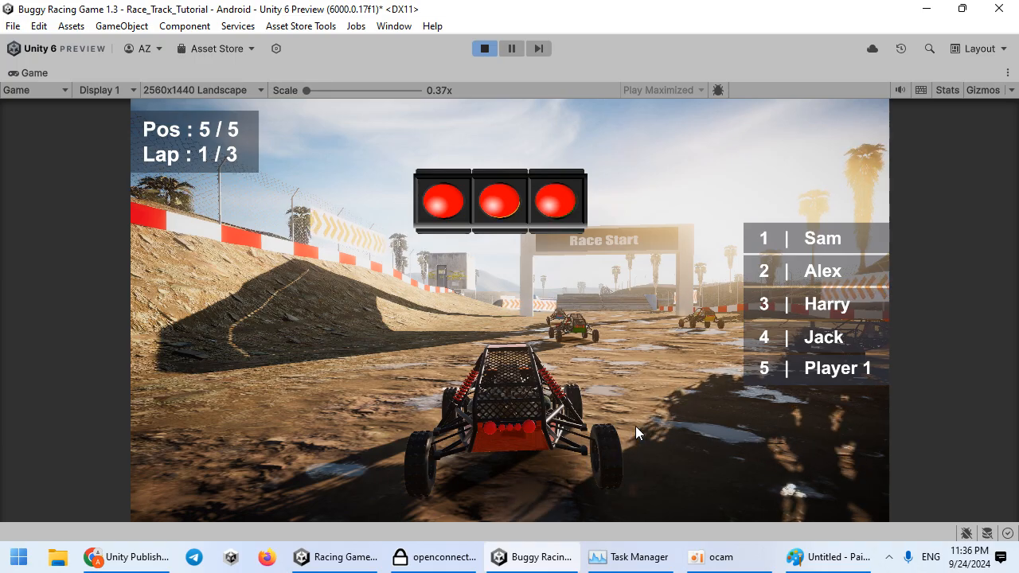
key(w)
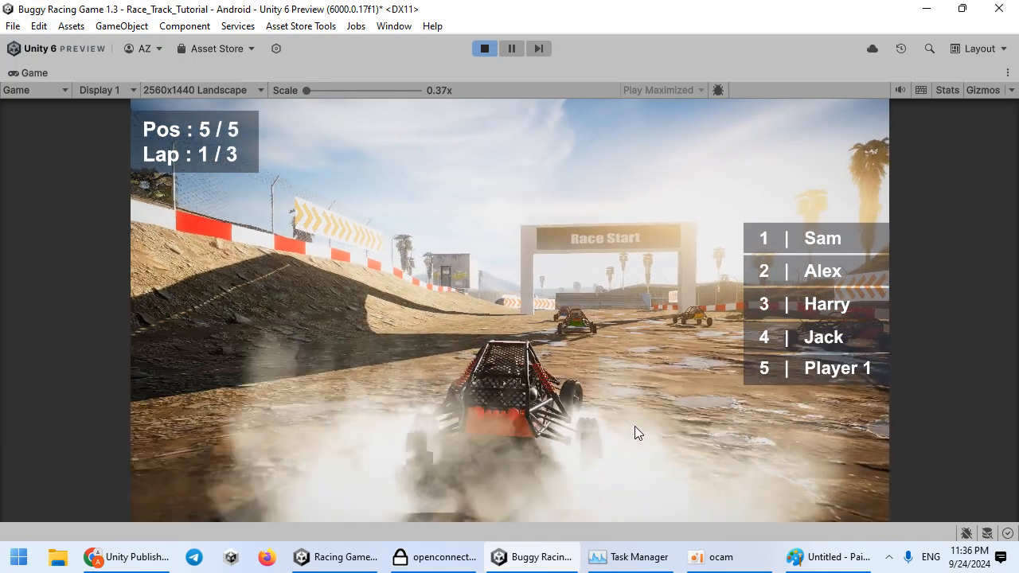
key(d)
key(a)
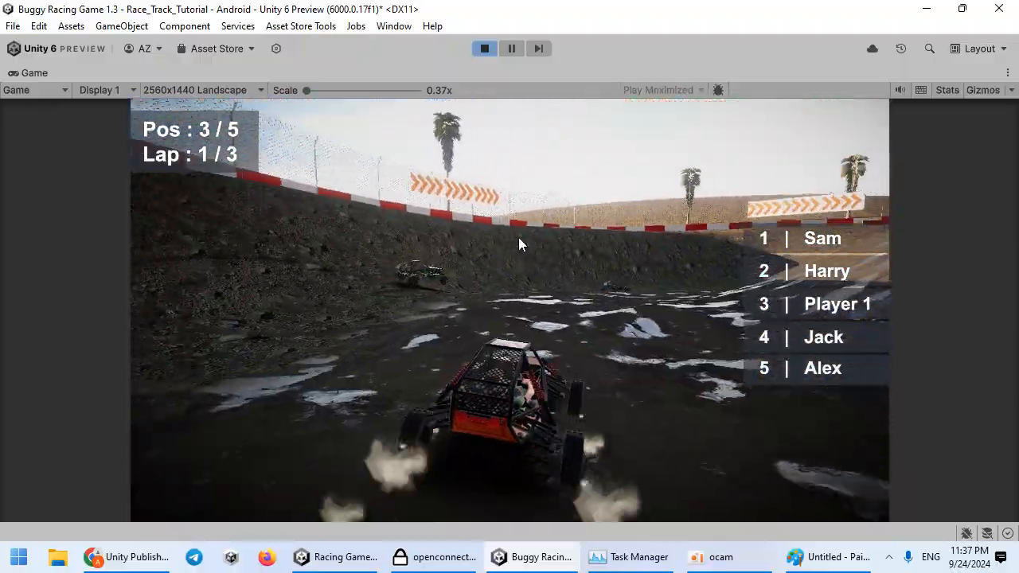
key(Up)
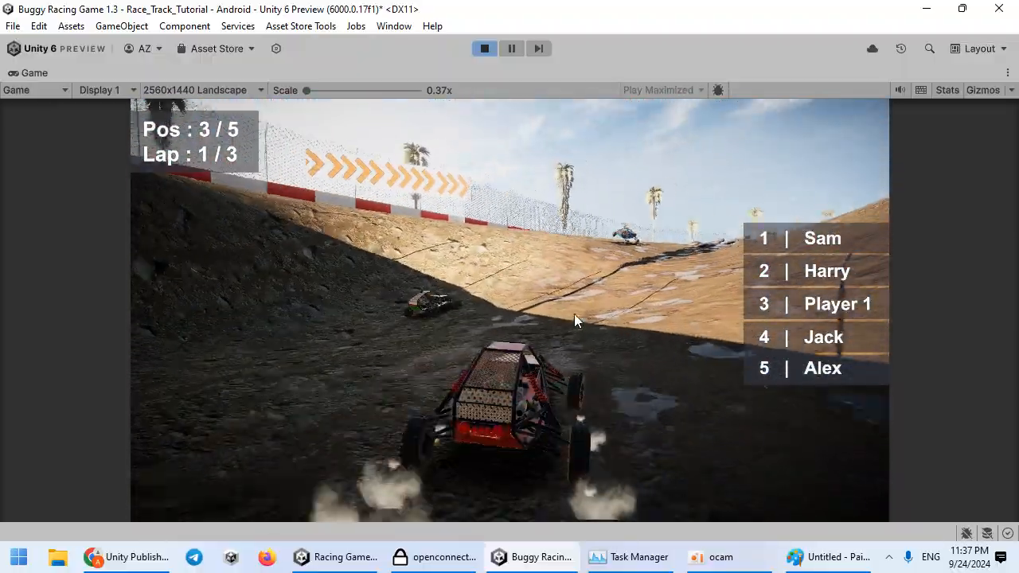
key(Up)
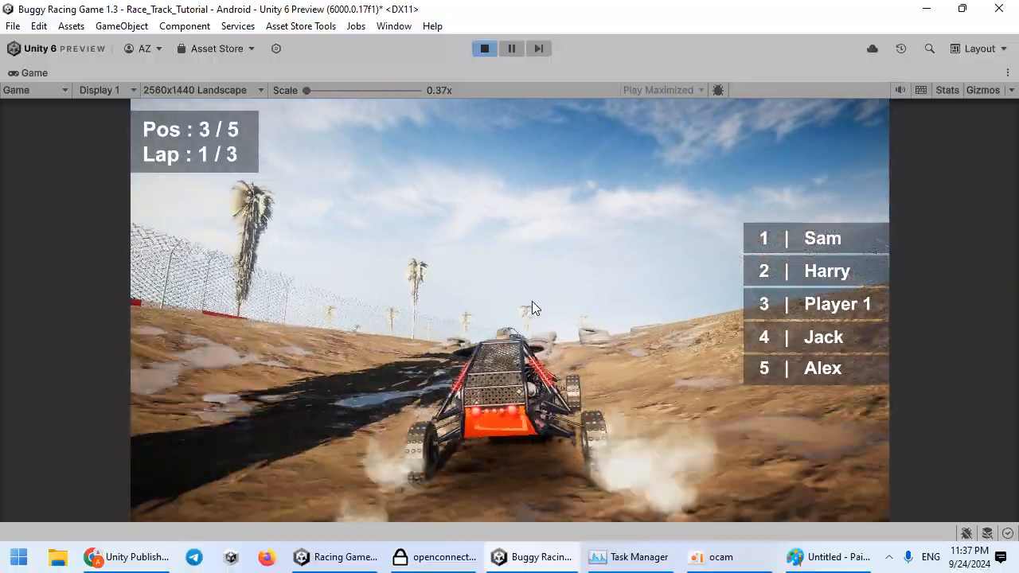
key(Up)
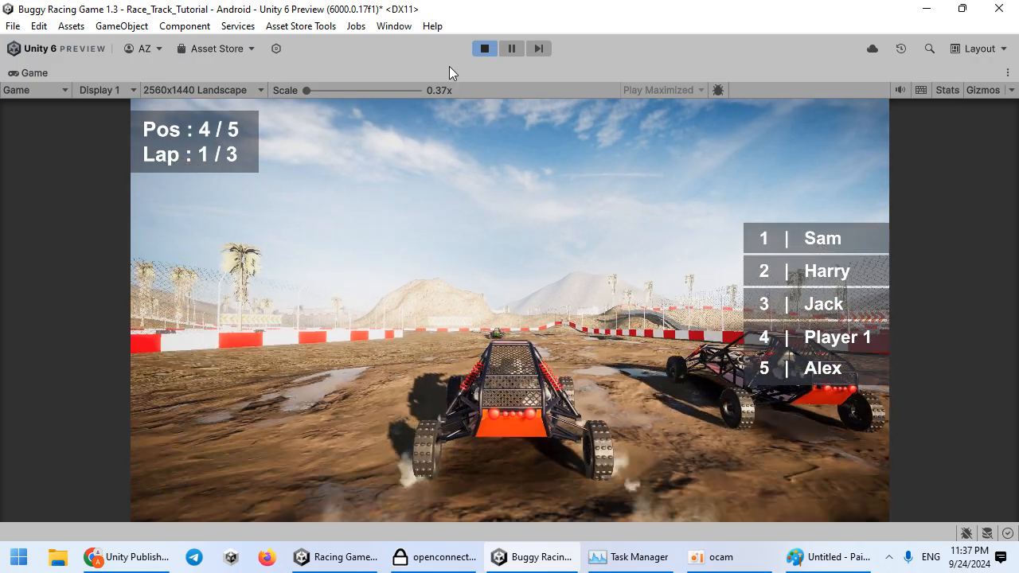
click(483, 49)
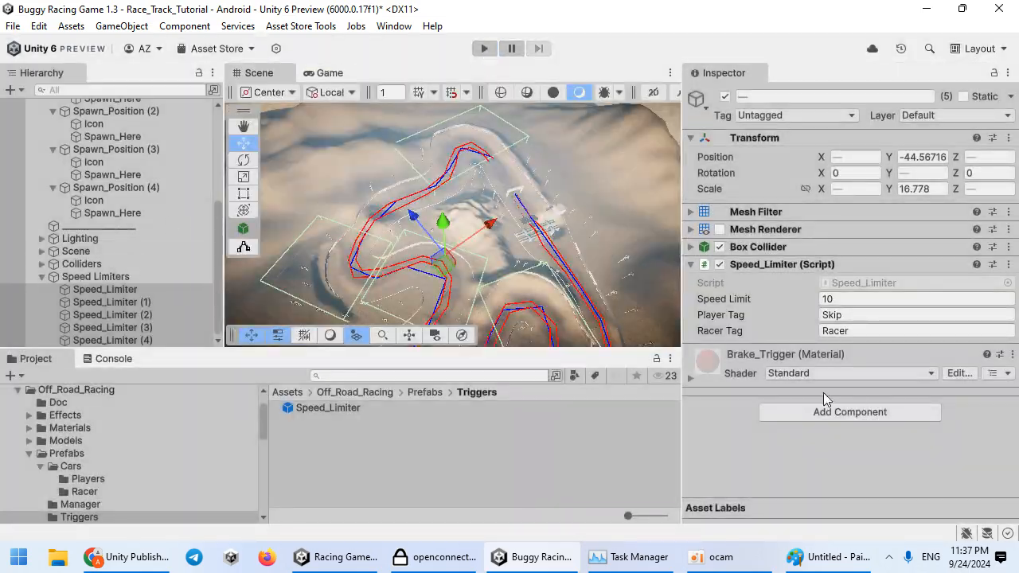
Set the Player Tag of the five speed limiters to Player, and restore it to Skip.
click(850, 314)
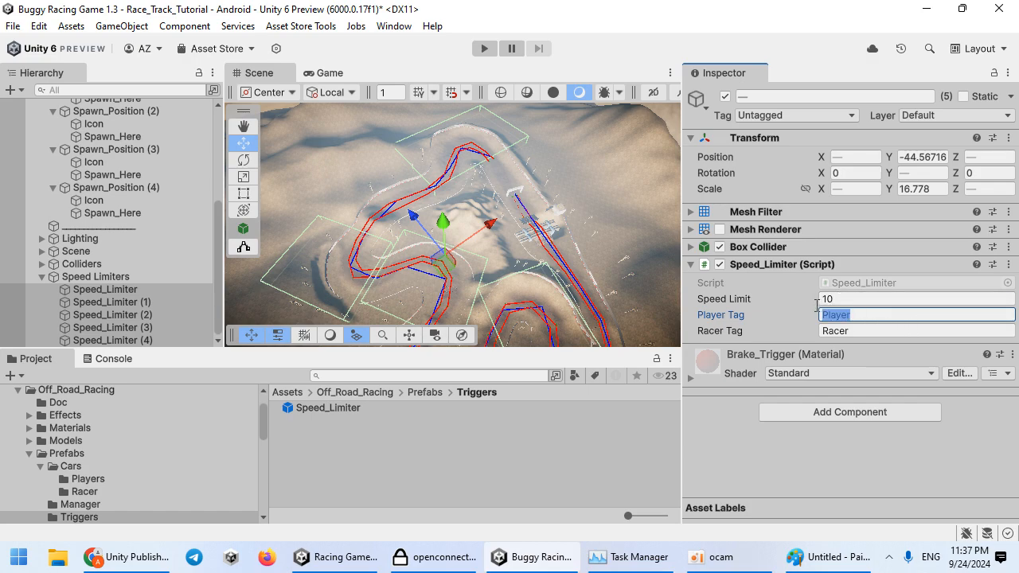
text(Skipp)
key(BackSpace)
click(545, 450)
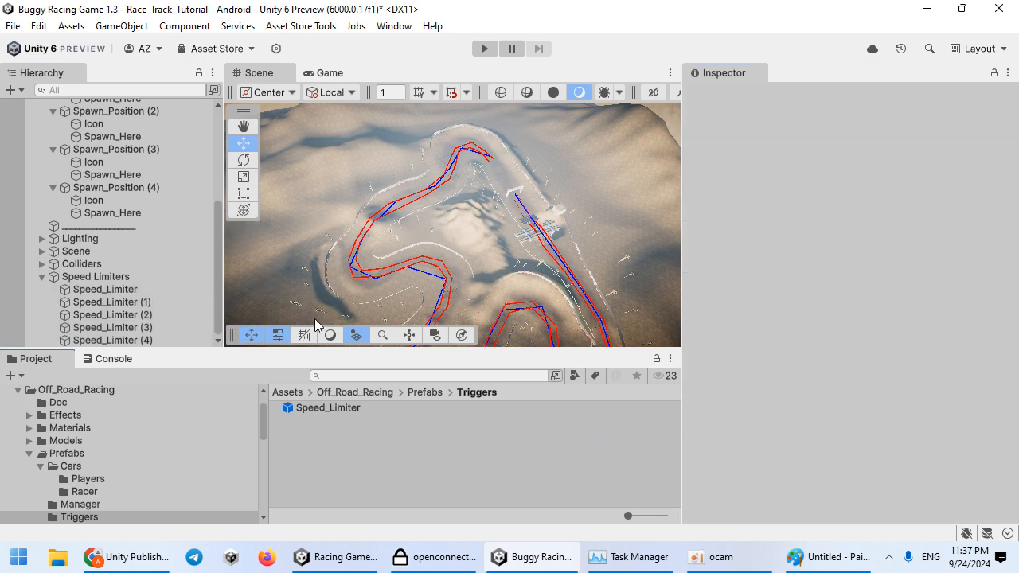
Collapse the scene hierarchy and examine the Race_Manager's option and race start settings, including its Time Scale.
click(36, 276)
scroll(37, 199, up, 5)
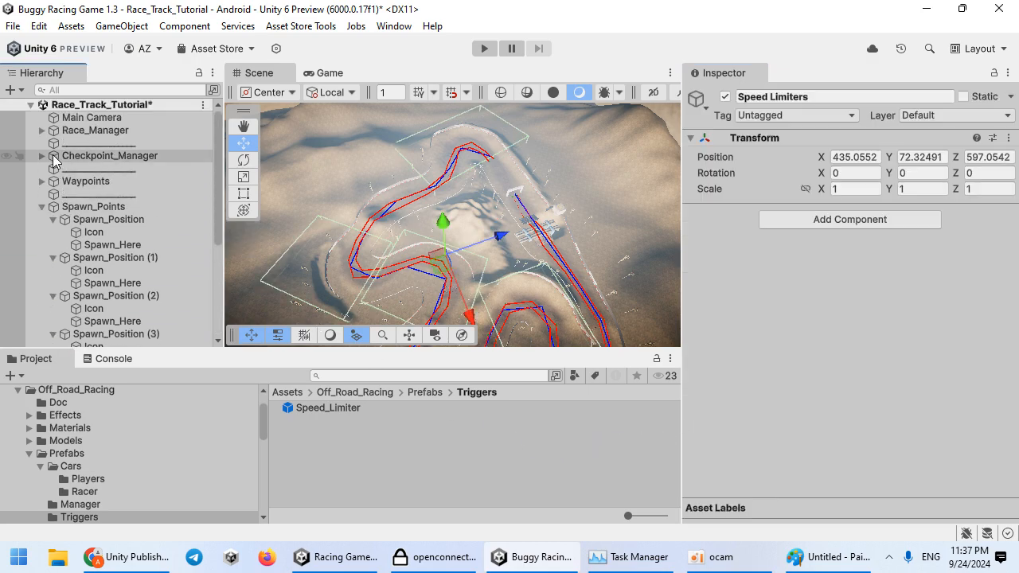
alt+click(30, 104)
click(30, 105)
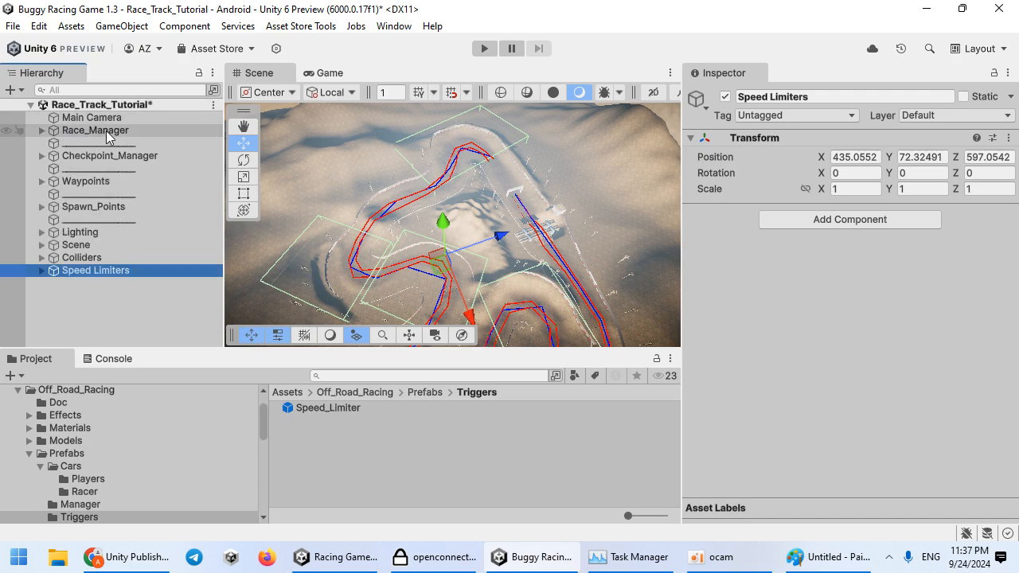
click(95, 129)
scroll(820, 327, down, 3)
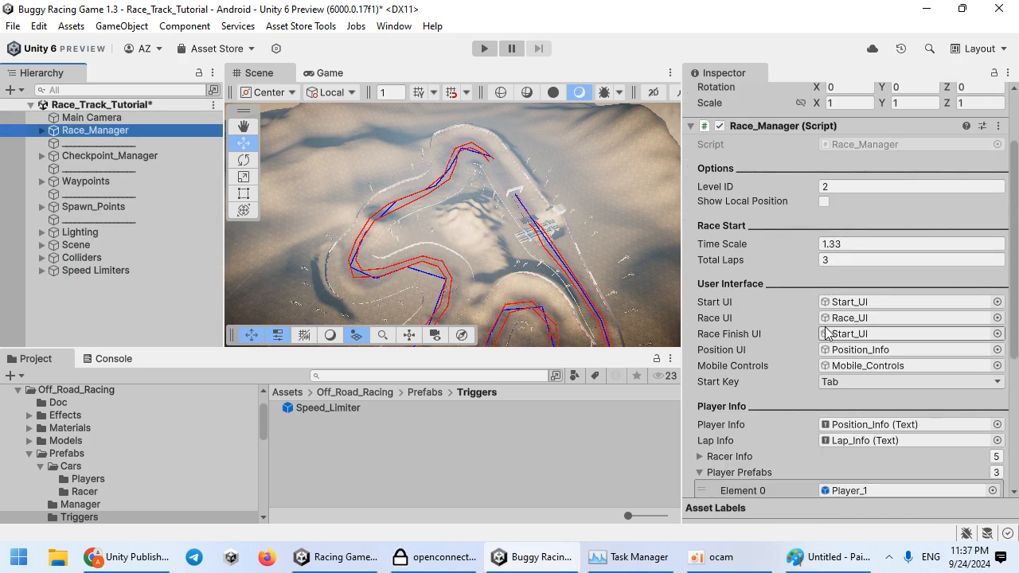
click(842, 245)
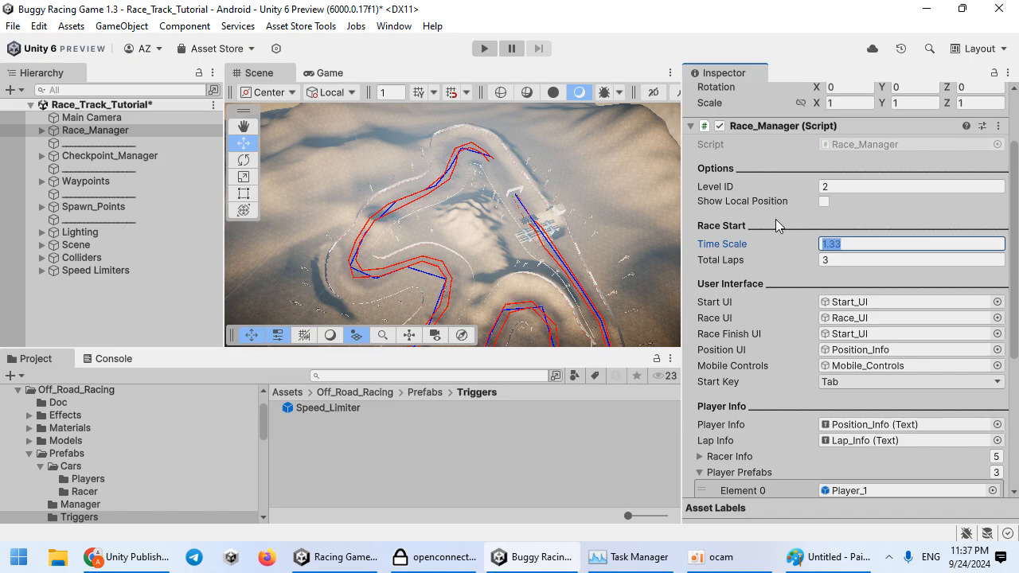
Play-test the race again past the start gate, pause it and exit to the garage's main menu.
click(486, 49)
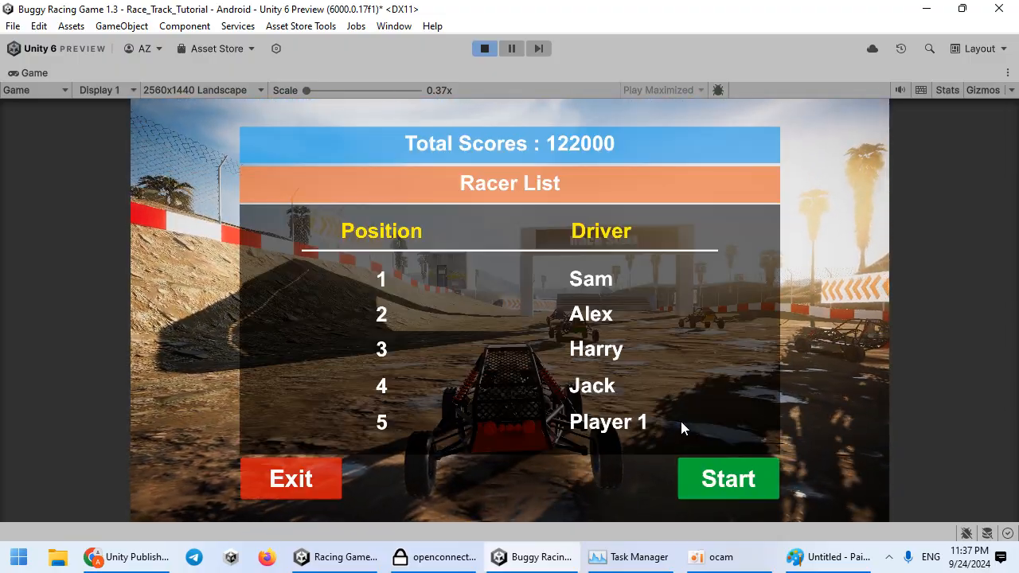
click(722, 476)
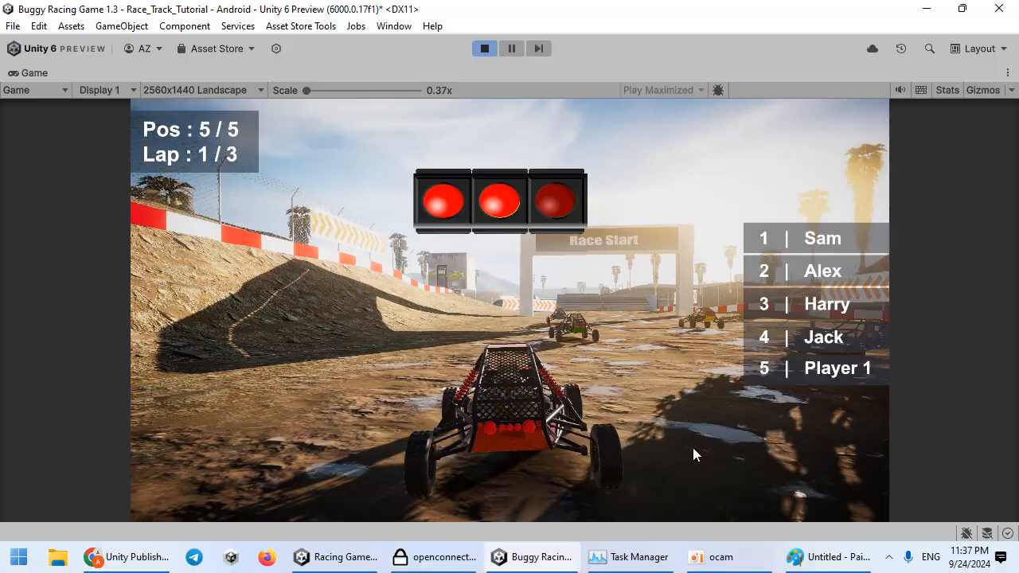
key(w)
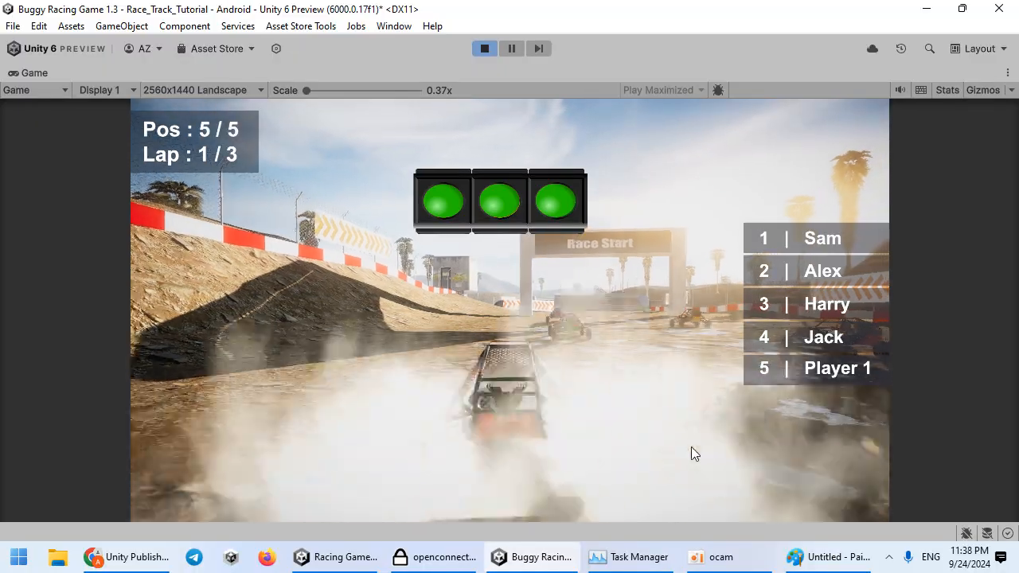
key(d)
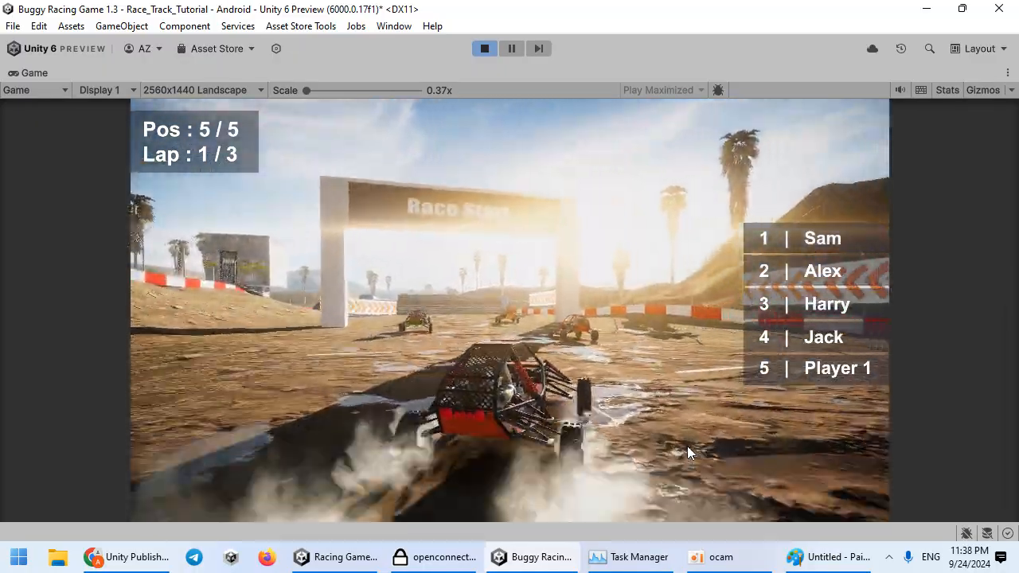
key(Escape)
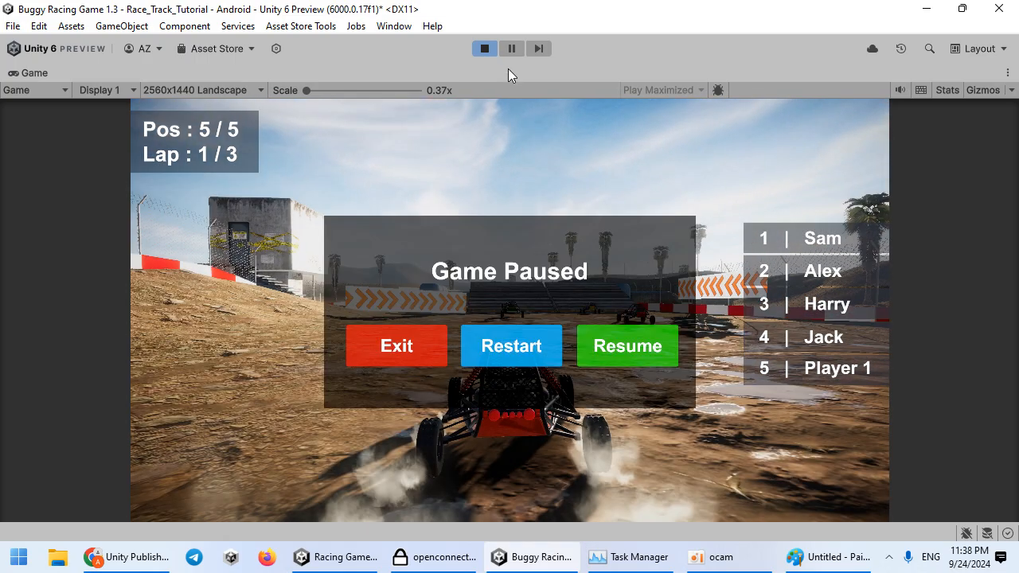
click(408, 351)
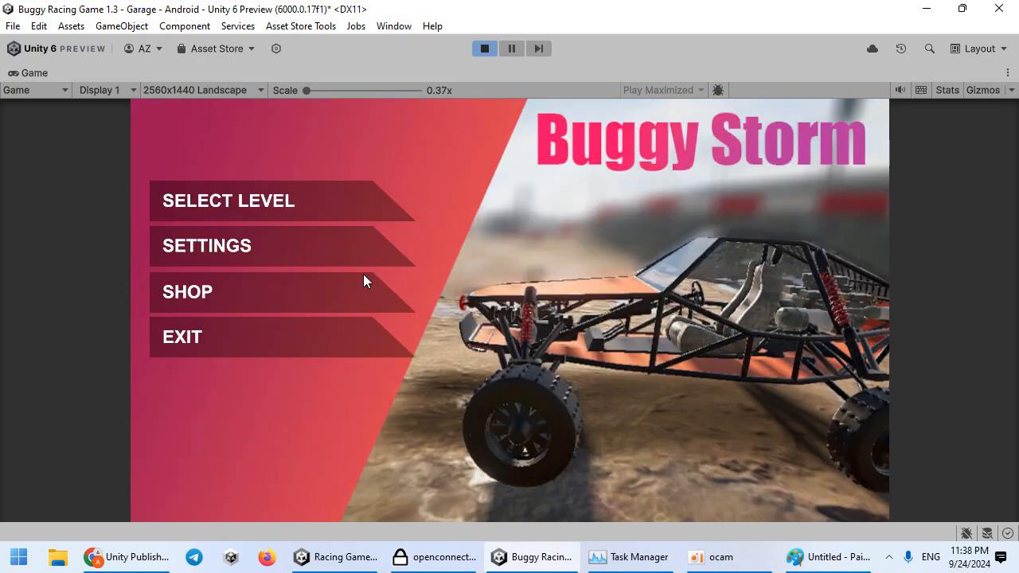
View the game's settings screen and close it, and start a race on Race_Track_1 with the displayed buggy.
click(285, 261)
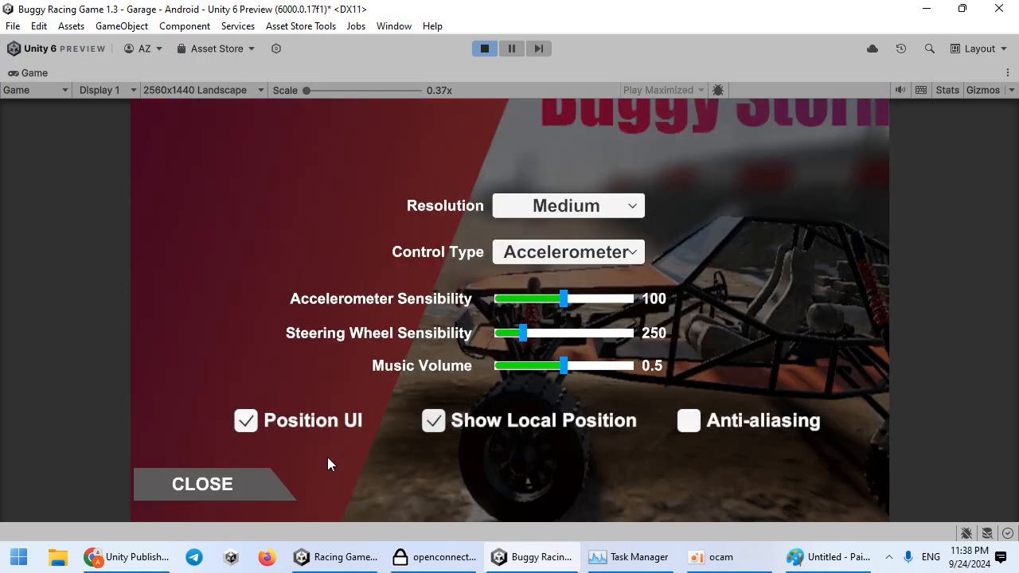
click(282, 481)
click(282, 202)
click(327, 289)
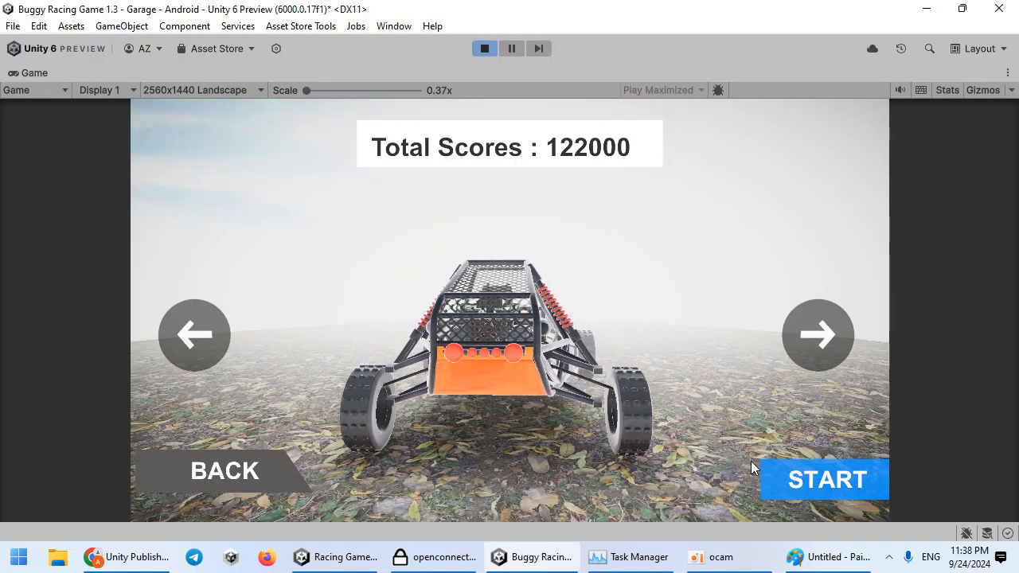
click(753, 465)
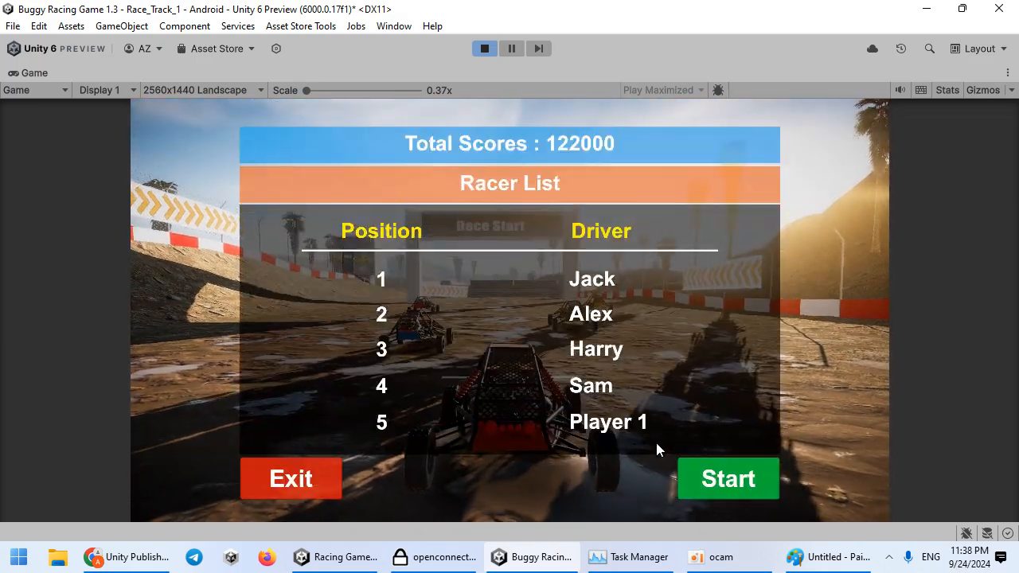
click(707, 470)
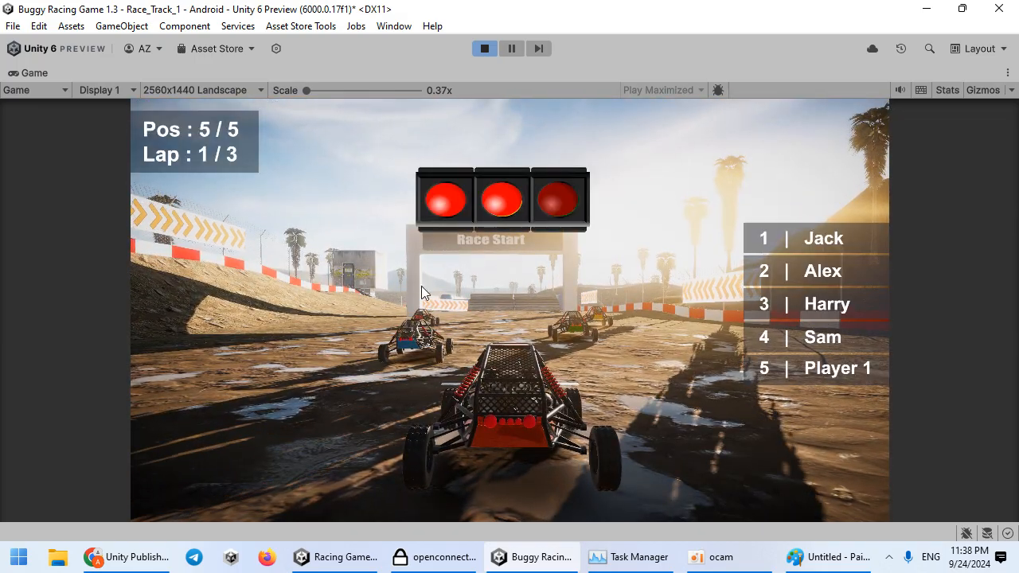
Play-test Race_Track_1 by driving the buggy through the start gate towards the ramp, brake, and stop play mode.
key(w)
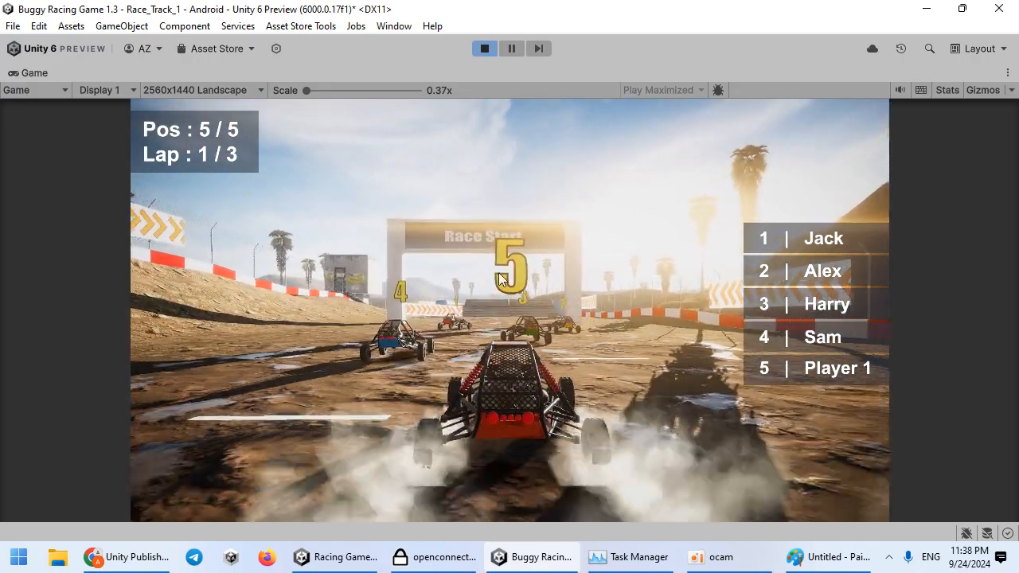
key(d)
key(a)
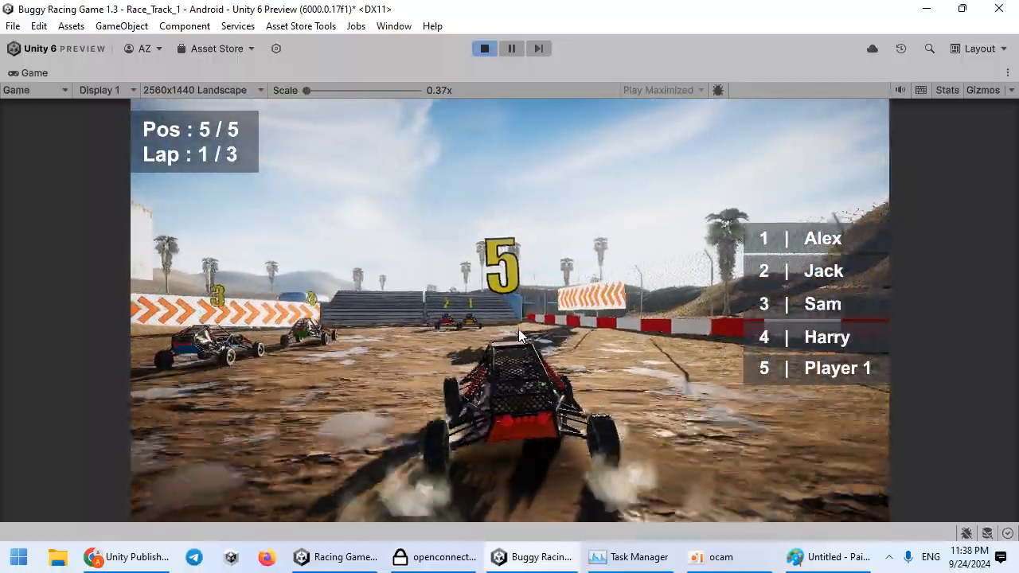
key(s)
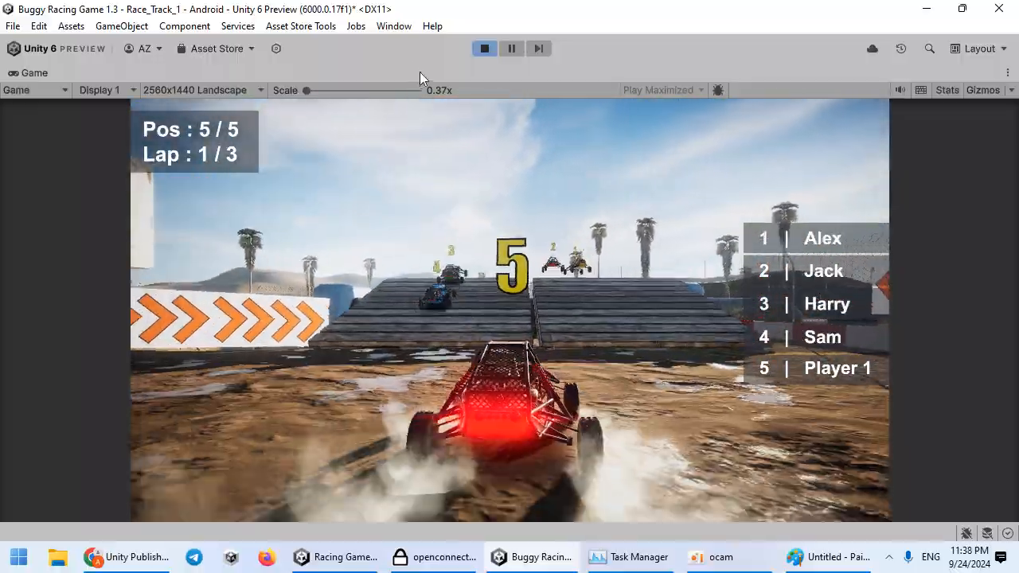
key(shift+space)
click(484, 49)
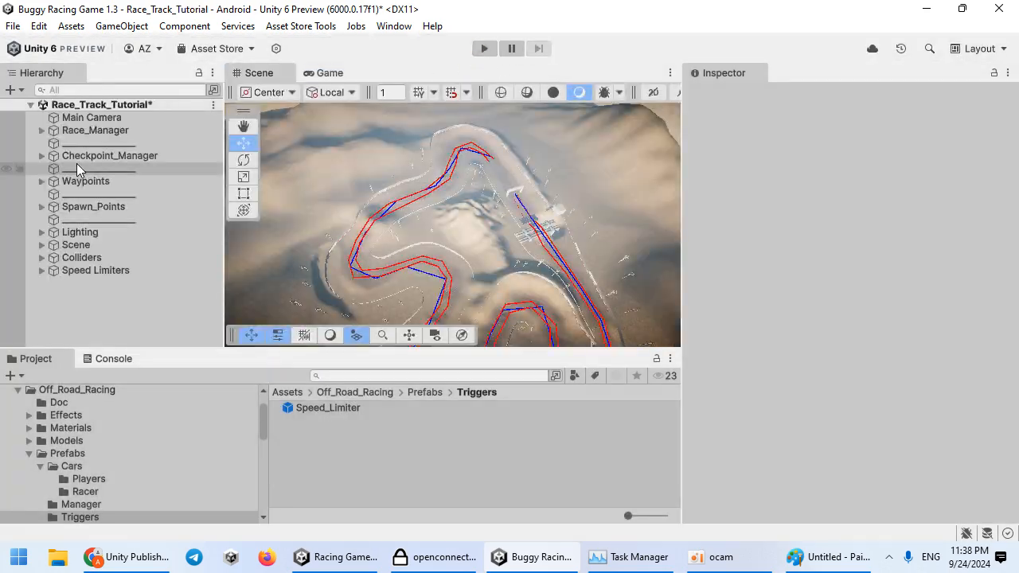
Examine the Race_Manager's options, race start, user interface, player prefab and spawn position settings.
click(116, 132)
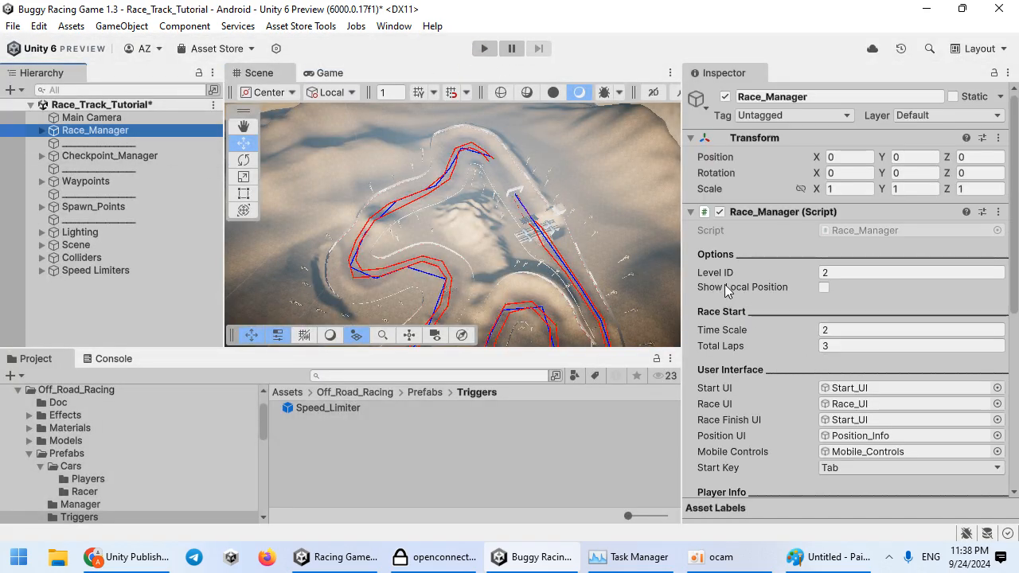
scroll(781, 374, down, 6)
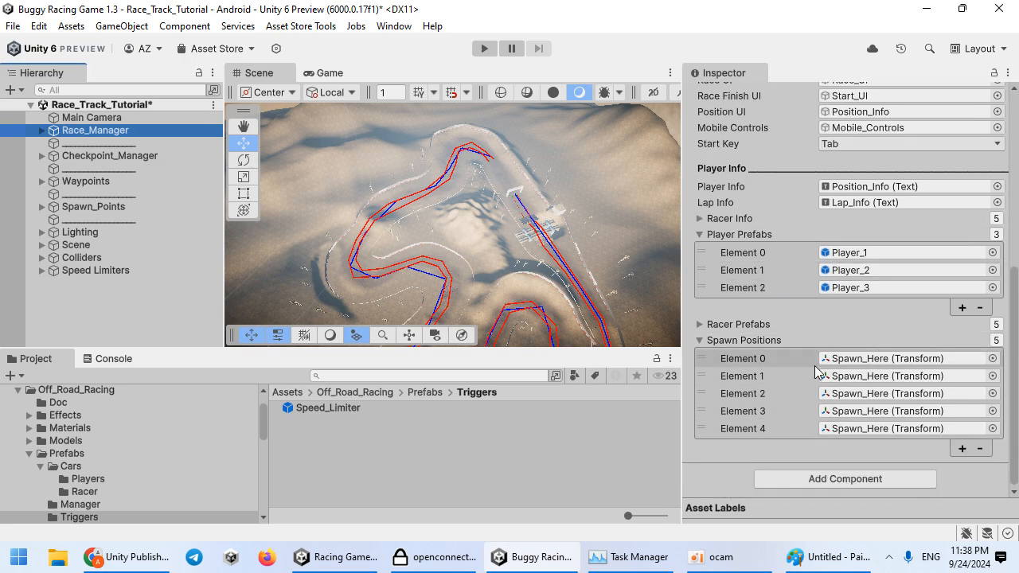
scroll(820, 386, up, 5)
scroll(824, 386, up, 4)
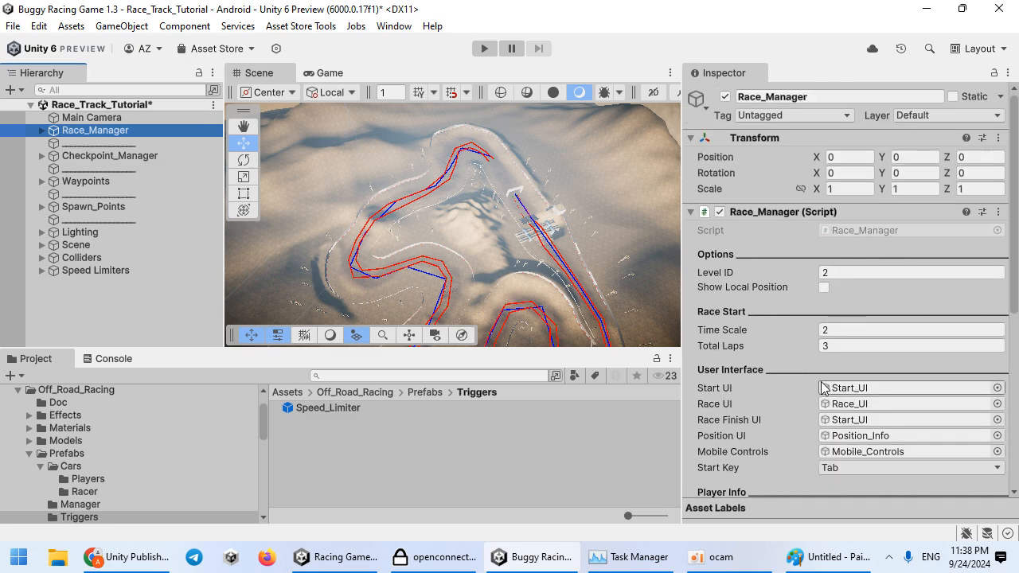
mouse_move(516, 350)
mouse_down()
mouse_move(518, 411)
mouse_move(516, 351)
mouse_up()
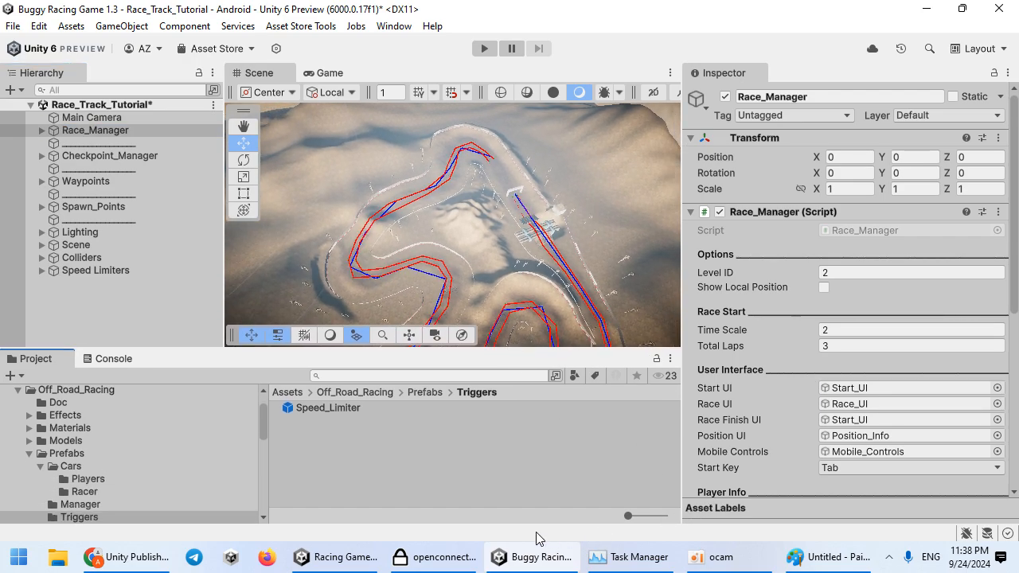
click(715, 558)
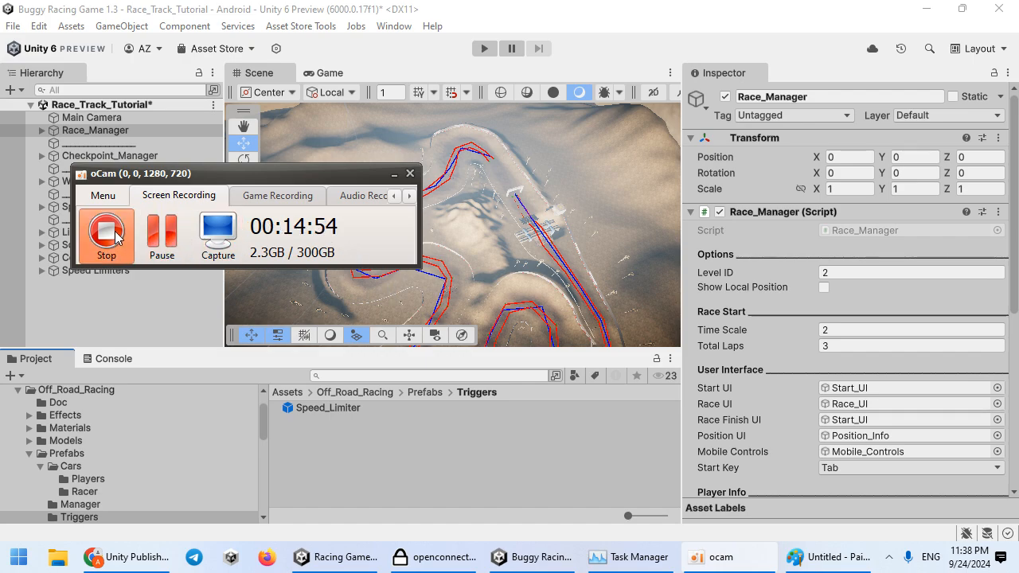
Collapse the Prefabs folder and open the Race_Track_1 scene from the project's Scene folder.
click(37, 454)
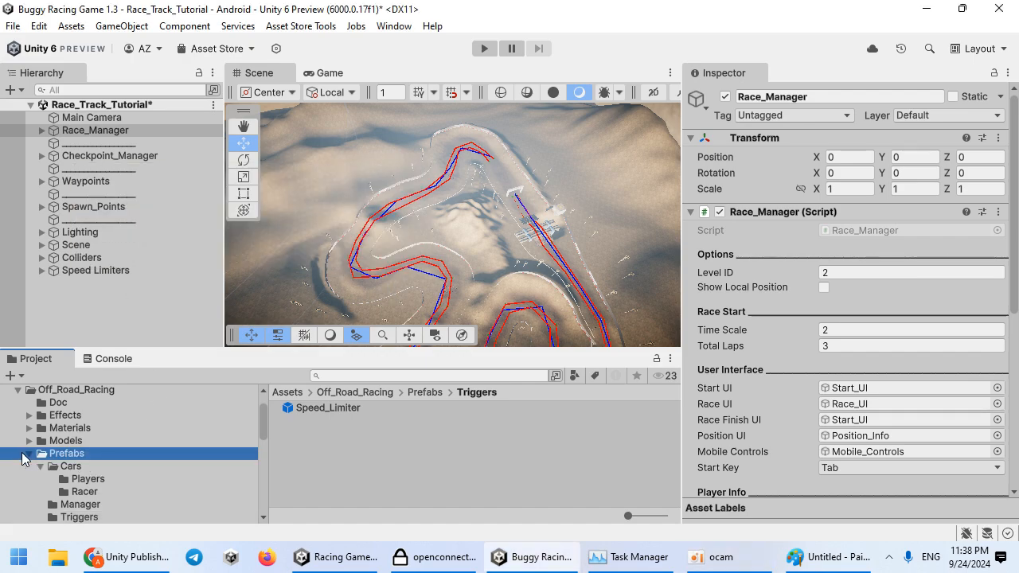
click(29, 453)
click(68, 465)
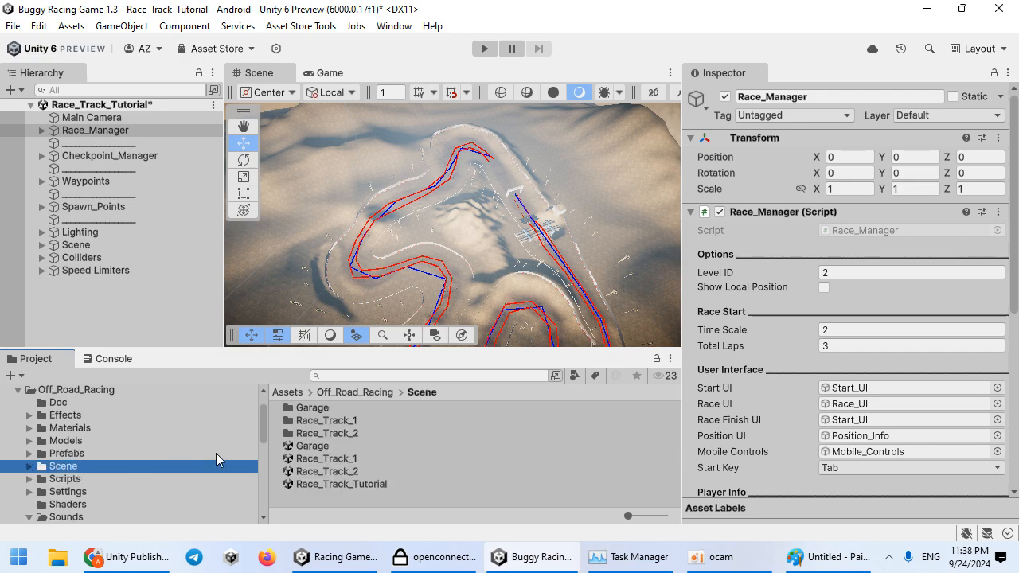
double_click(355, 462)
click(484, 311)
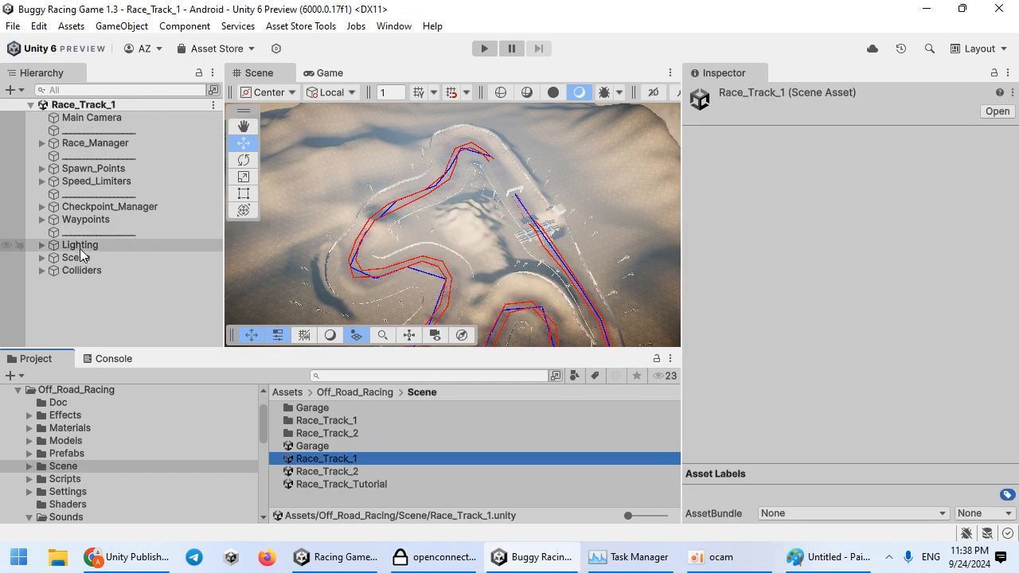
Examine the Checkpoint_Manager, Speed_Limiters and Spawn_Points objects in the Race_Track_1 scene.
click(110, 206)
click(90, 181)
click(90, 169)
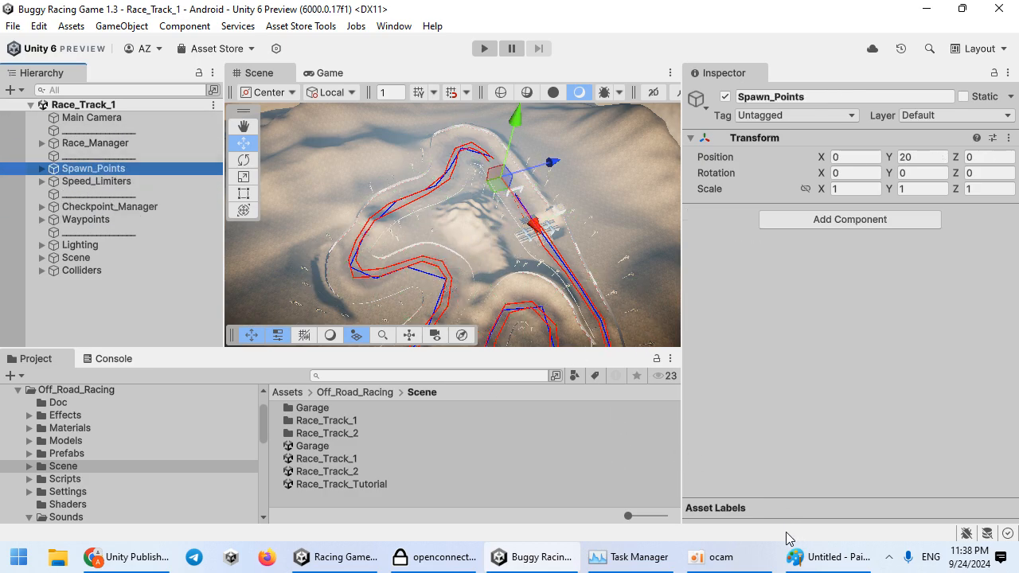
click(701, 544)
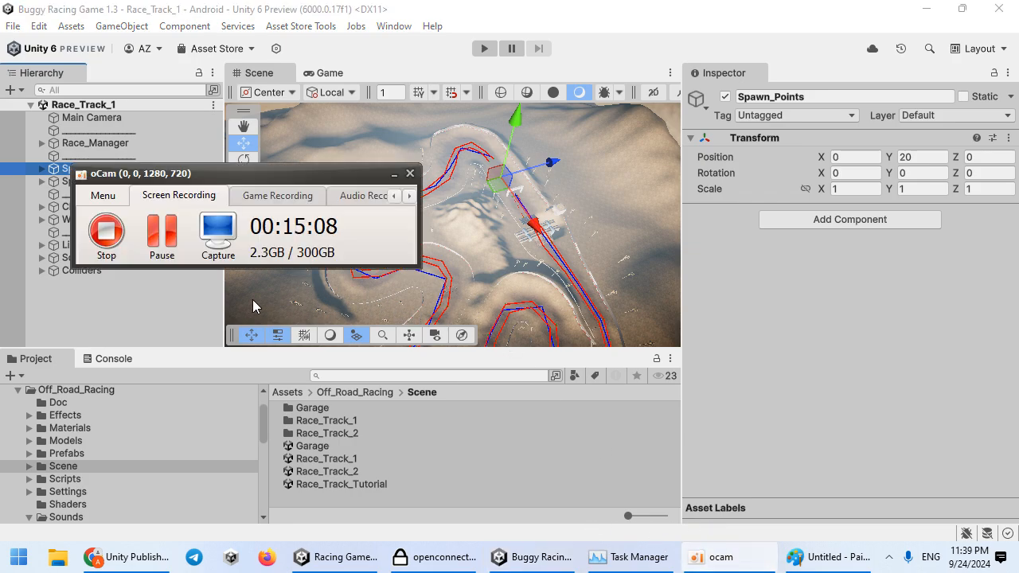